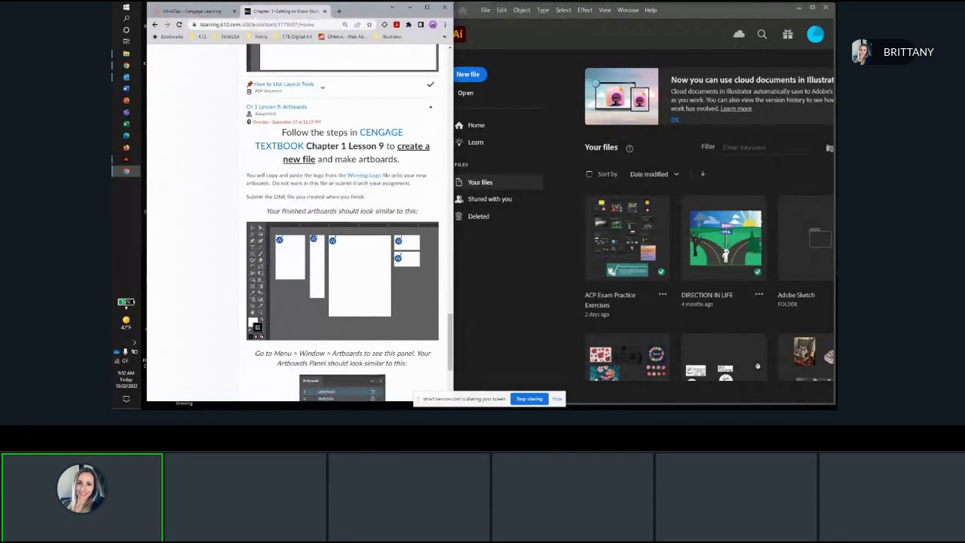
Open Lesson 9 in the Cengage textbook and page to the instructions for creating a new document with multiple artboards
left_click(203, 13)
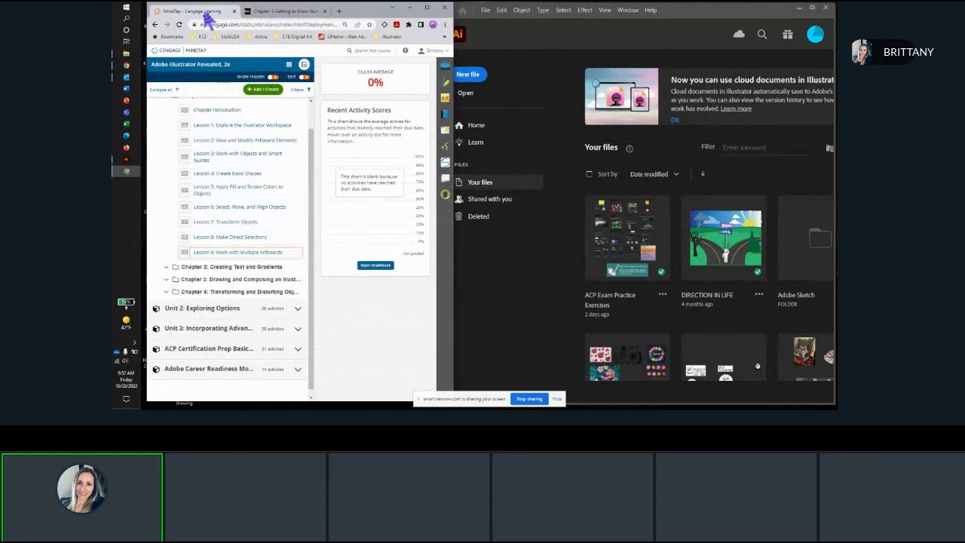
left_click(226, 256)
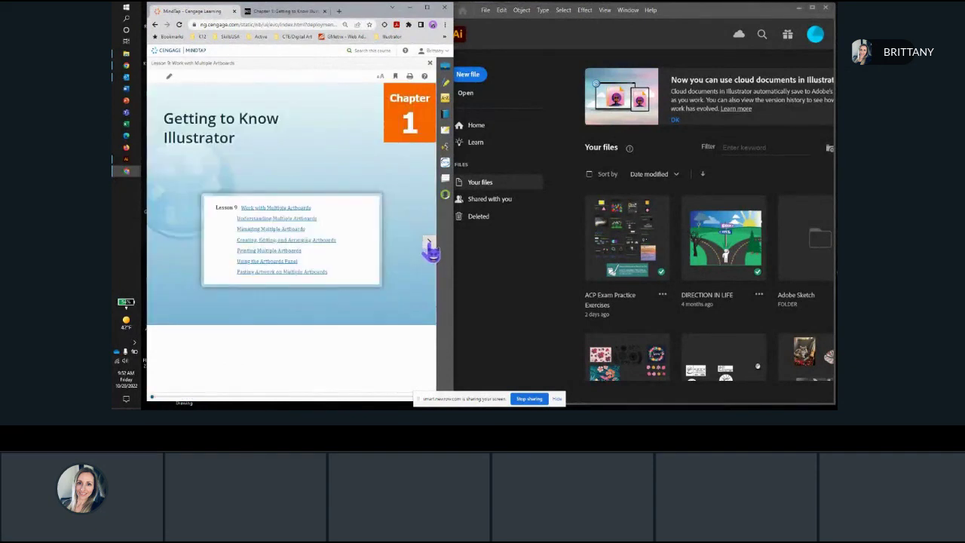
left_click(429, 245)
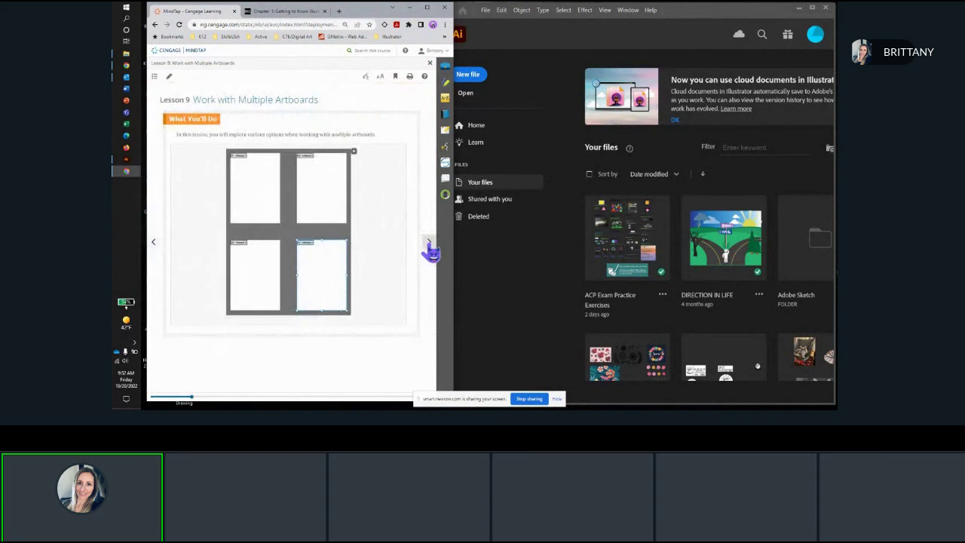
left_click(429, 244)
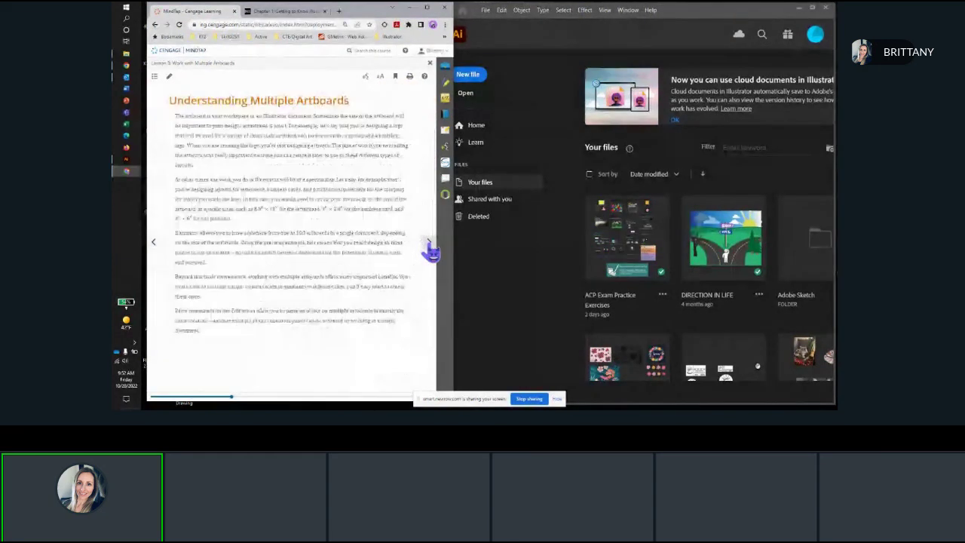
left_click(429, 244)
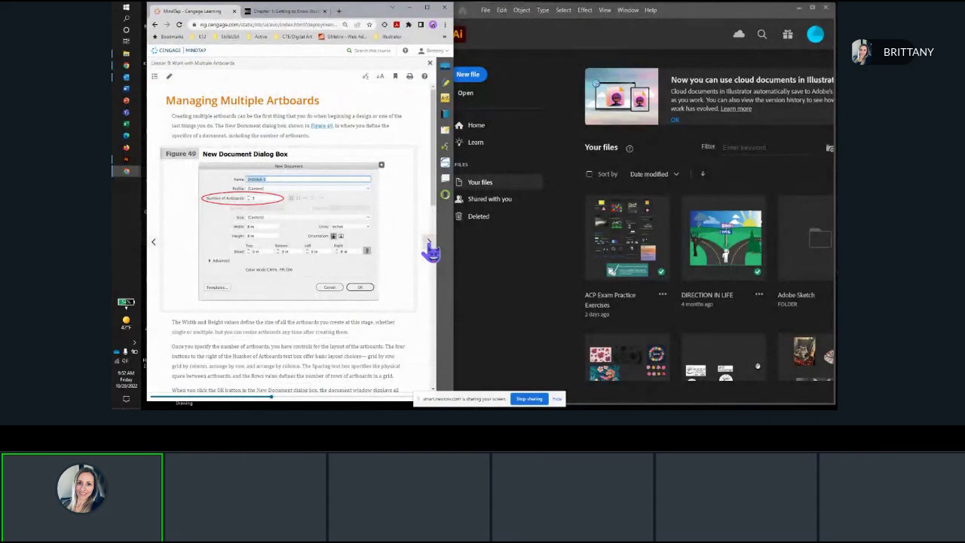
left_click(430, 245)
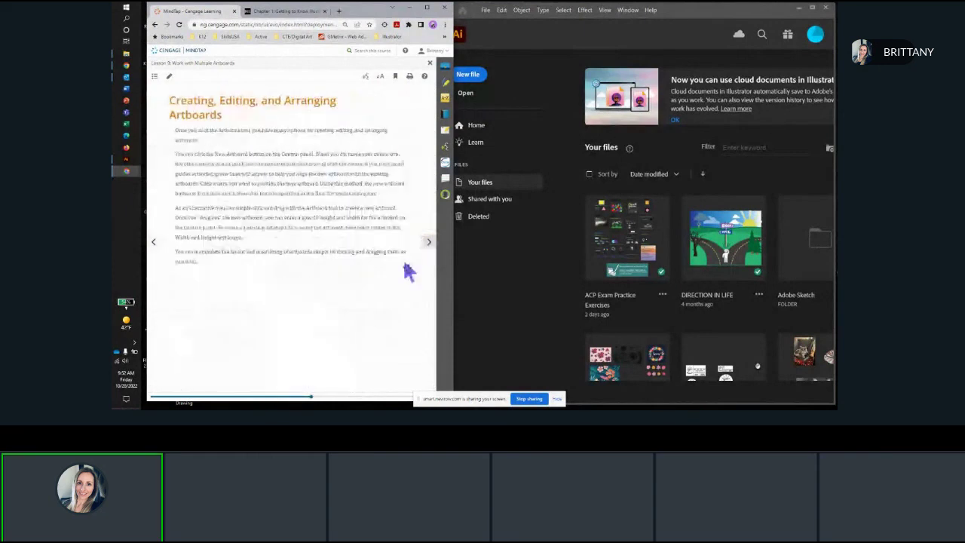
left_click(429, 243)
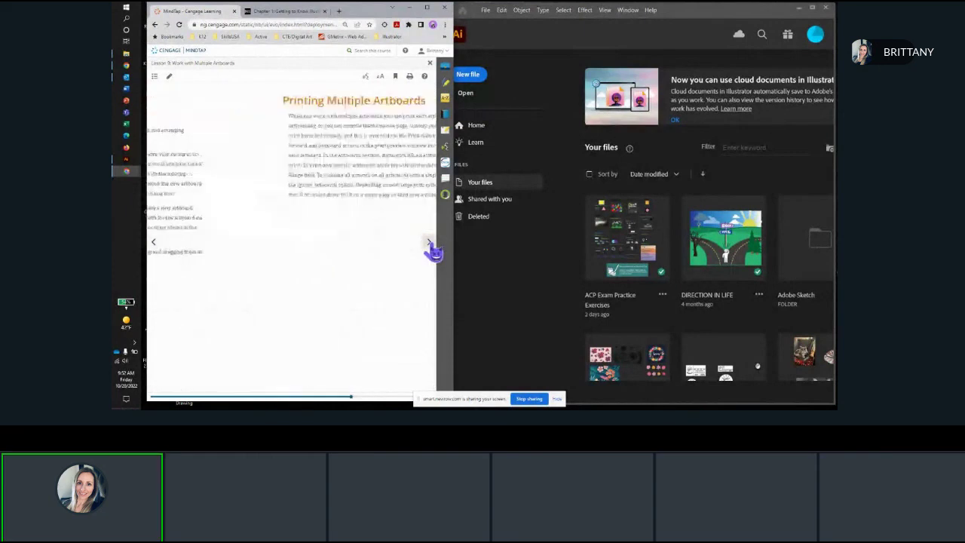
left_click(429, 244)
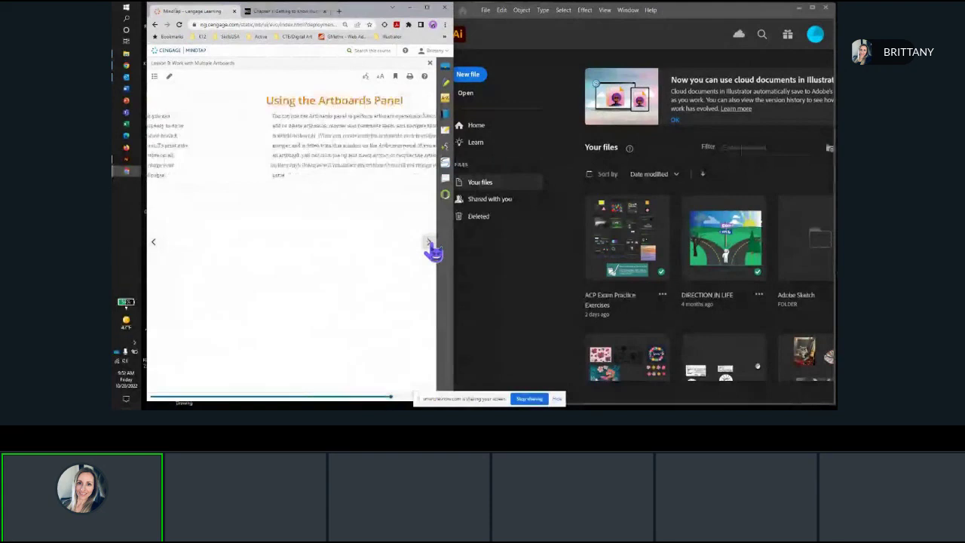
left_click(430, 245)
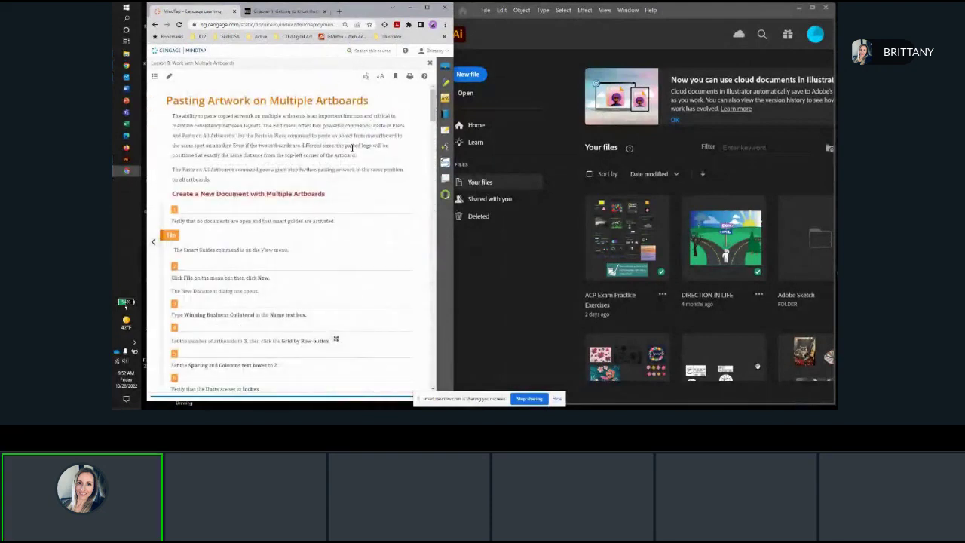
scroll(353, 151, "down", 1)
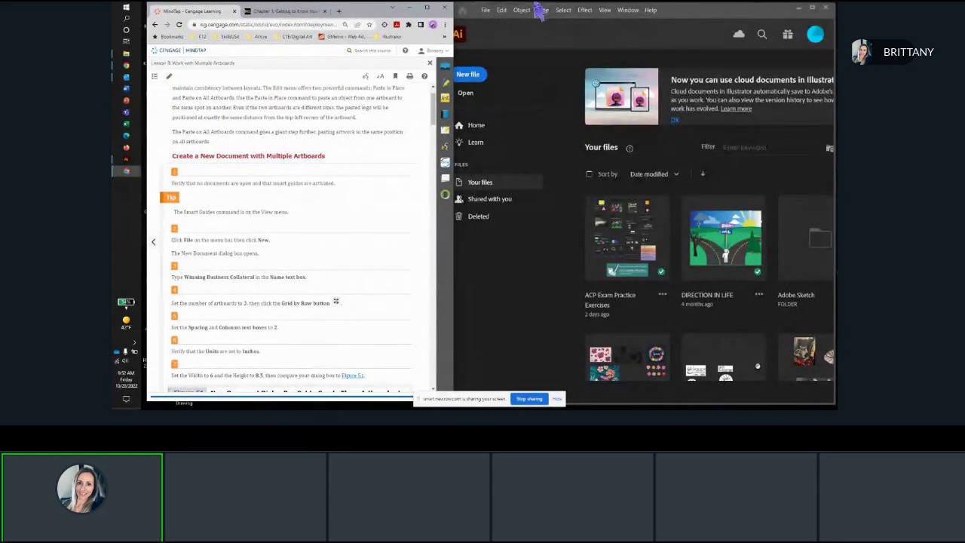
Switch to Illustrator and check that Smart Guides are activated
left_click(605, 10)
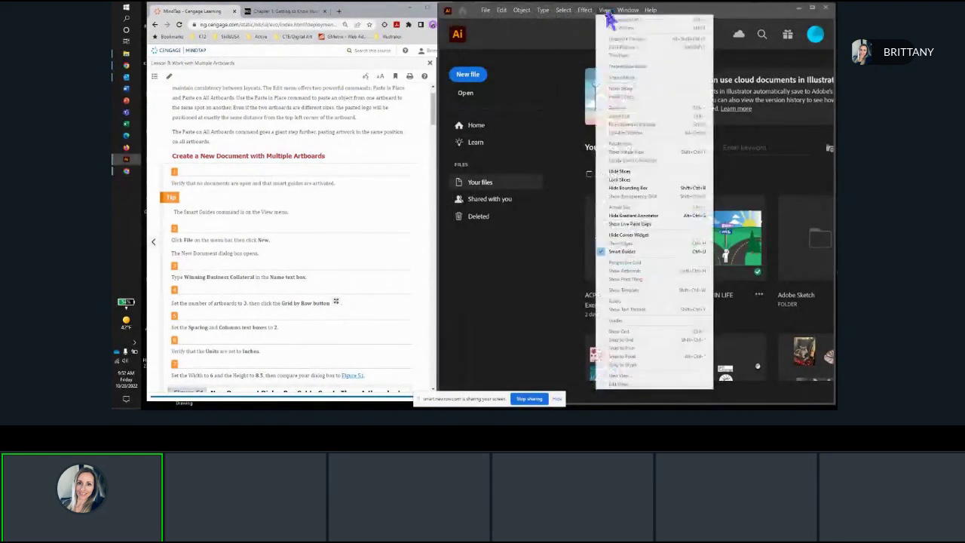
left_click(605, 10)
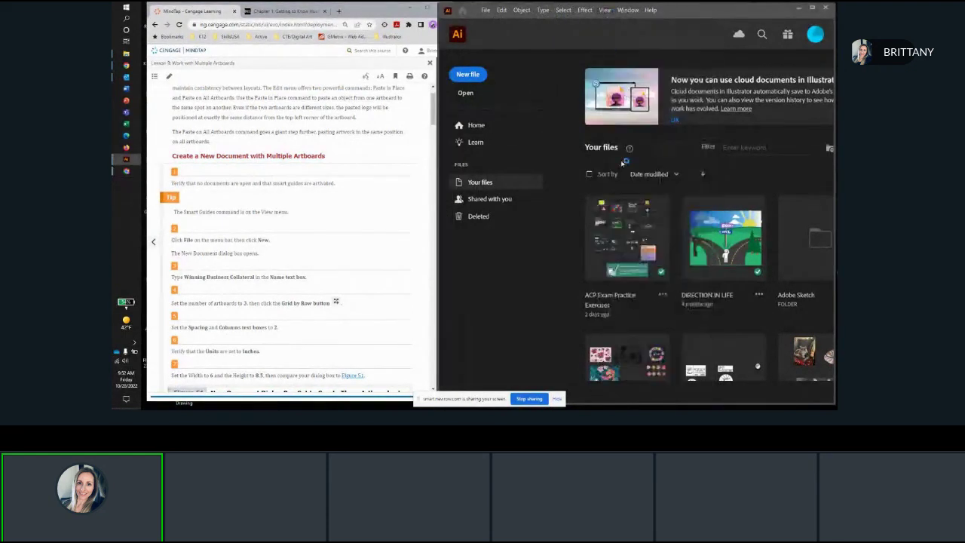
left_click(604, 10)
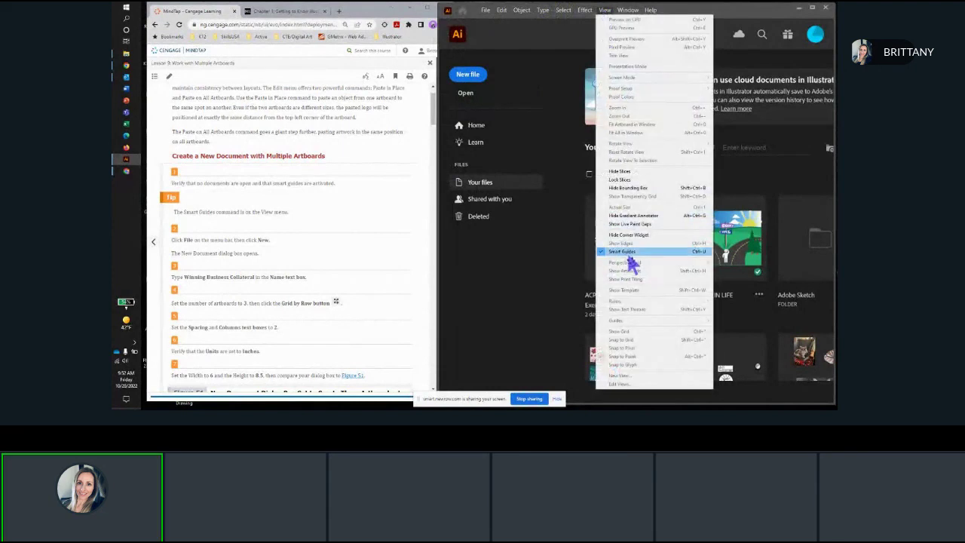
left_click(545, 51)
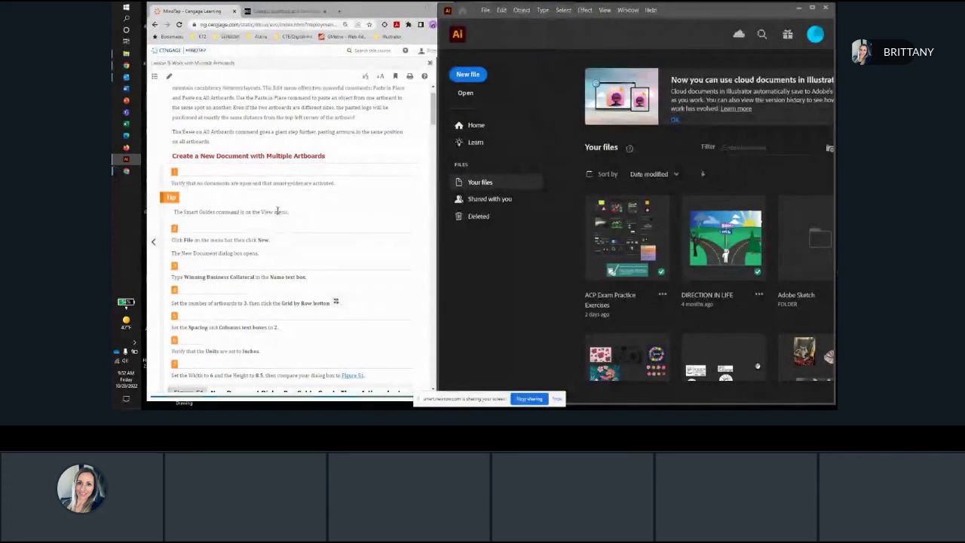
Start a new document and name it Winning Business Collateral
left_click(467, 75)
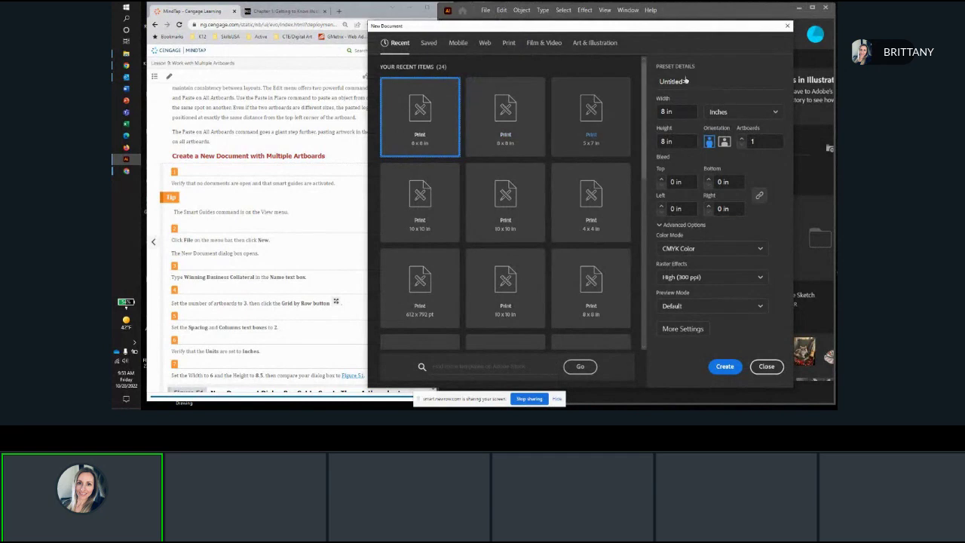
triple_click(686, 81)
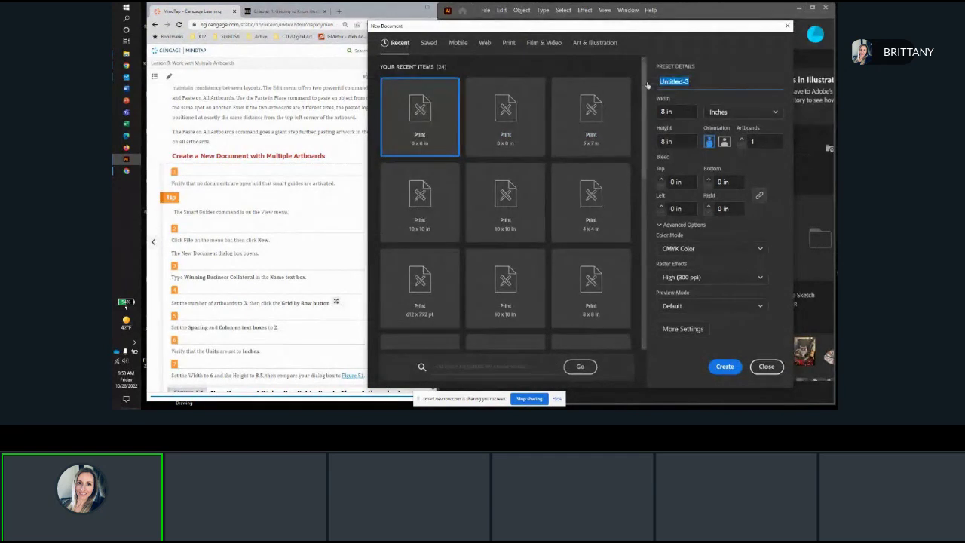
type("Winn")
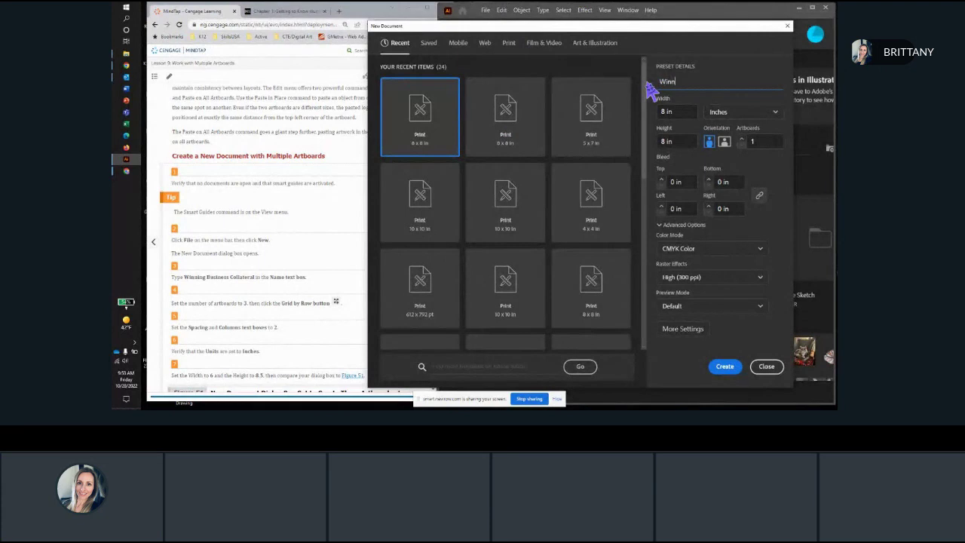
type("ing Business Collateral")
Set the new document's number of artboards to 3, following the textbook instructions
scroll(331, 292, "down", 2)
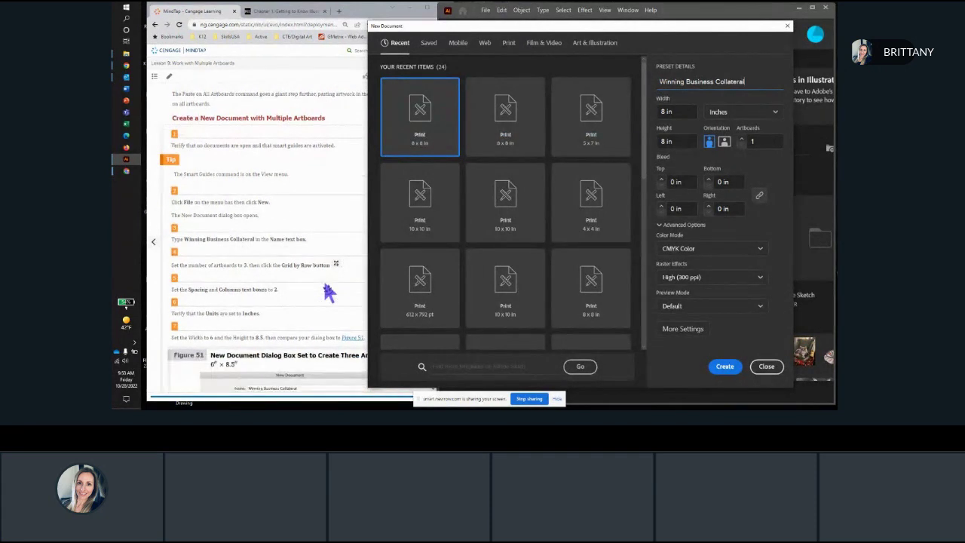
scroll(330, 292, "down", 2)
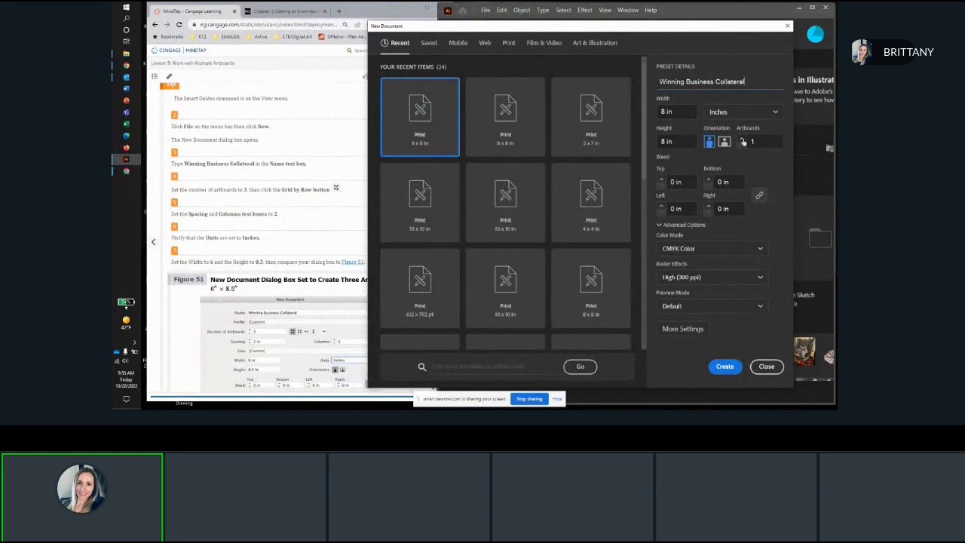
left_click(743, 141)
left_click(744, 141)
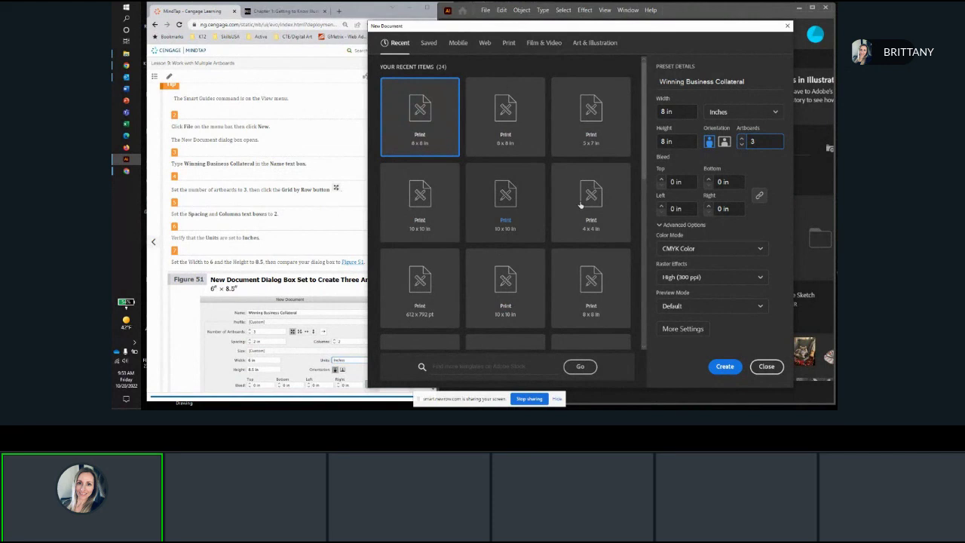
Open the additional document settings beside the textbook instructions and set the artboard spacing to 2 in
left_click(681, 330)
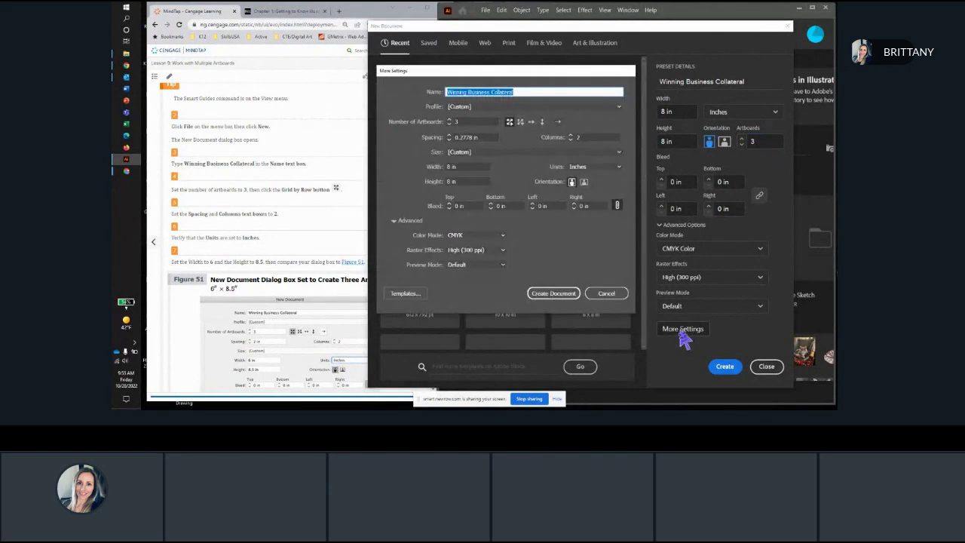
left_click_drag(467, 74, 528, 81)
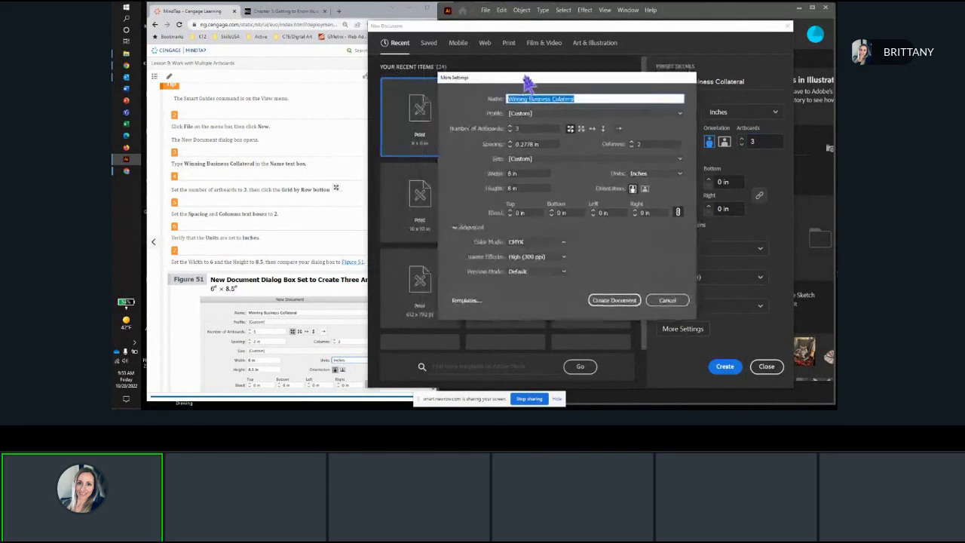
scroll(324, 320, "down", 3)
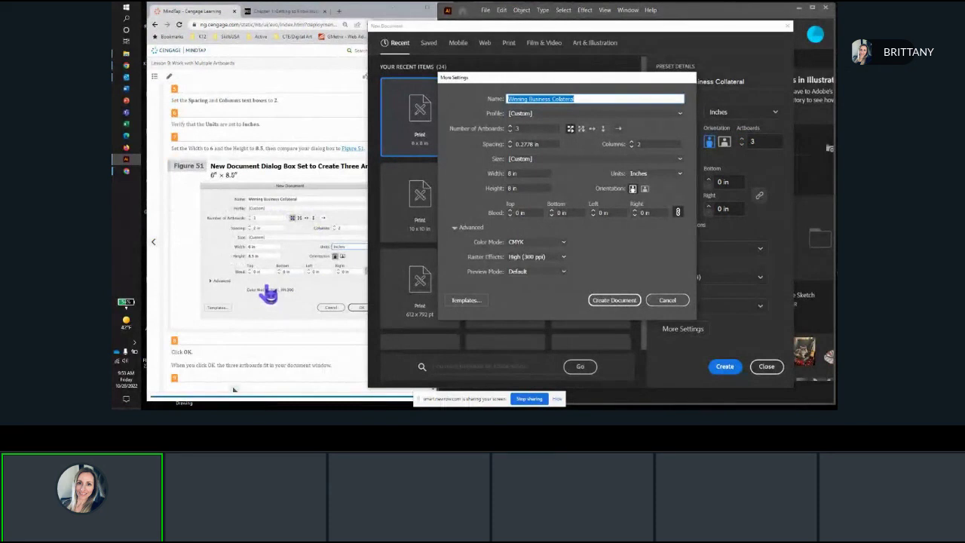
scroll(291, 211, "up", 1)
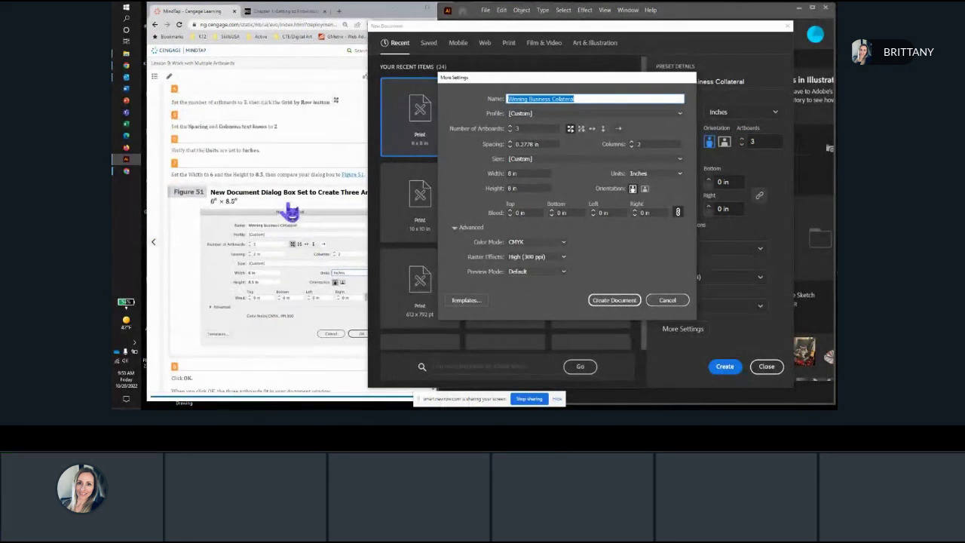
scroll(290, 213, "up", 2)
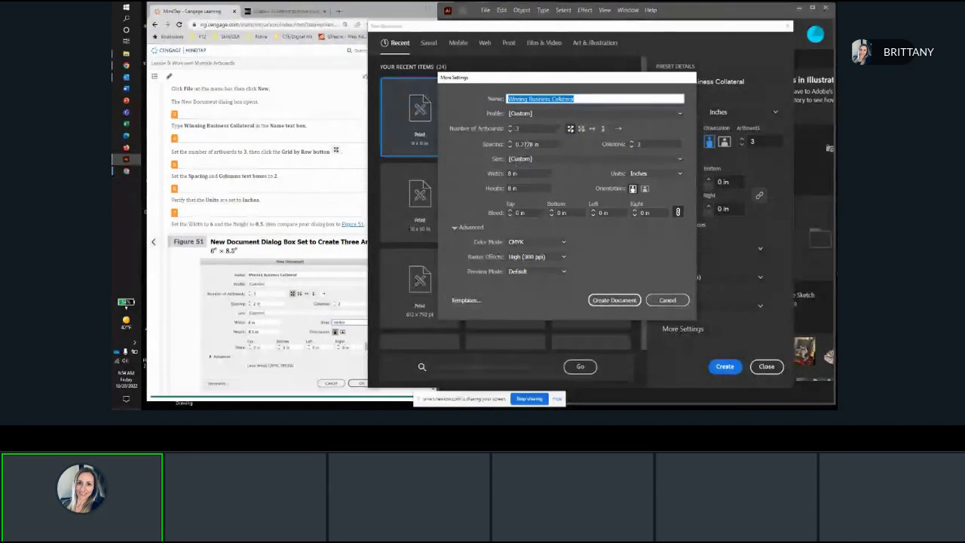
left_click(533, 144)
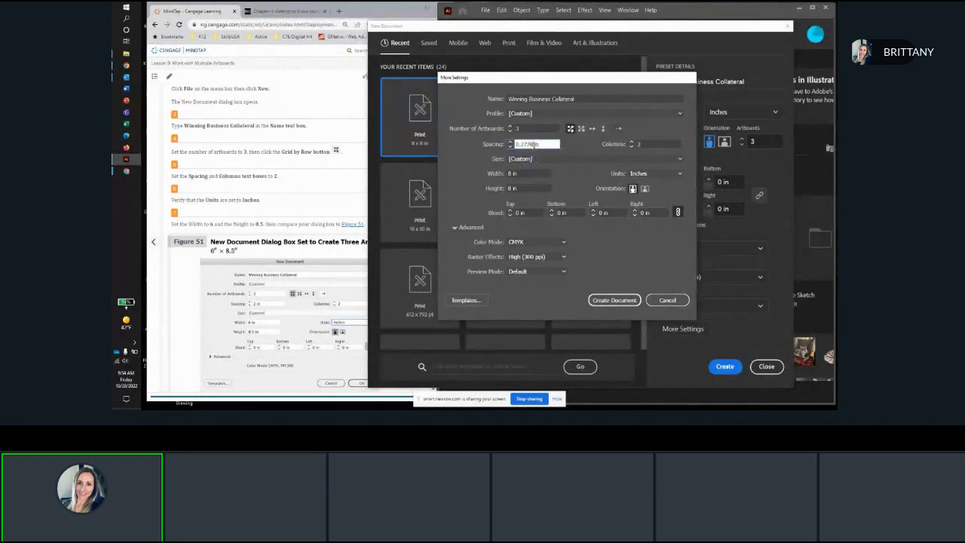
left_click_drag(533, 144, 515, 144)
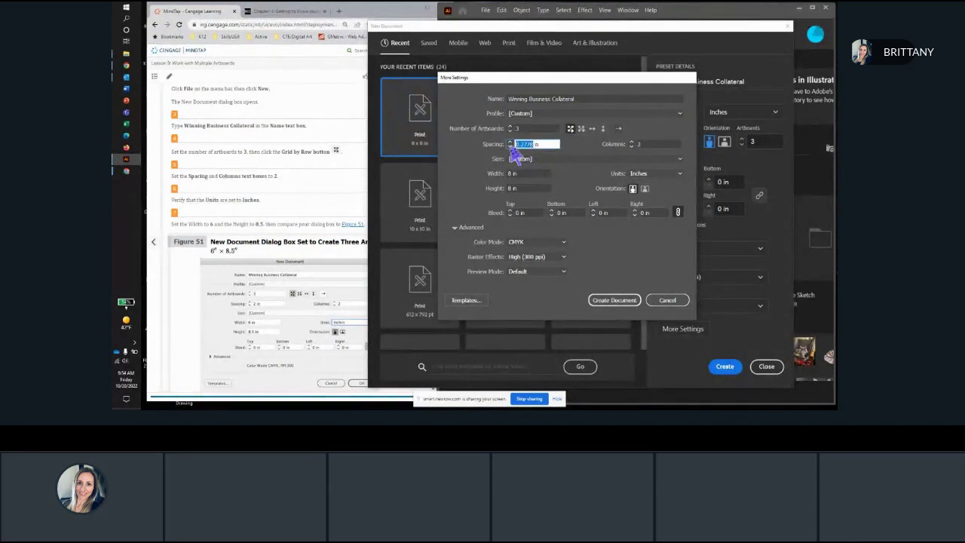
type("2")
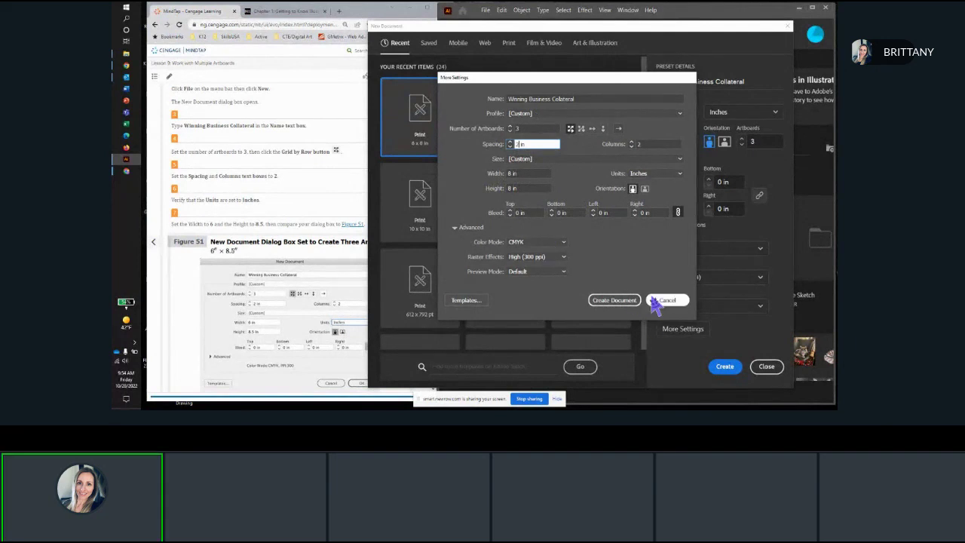
Check that the document units are inches and set the artboard height to 8.5 in
left_click(647, 175)
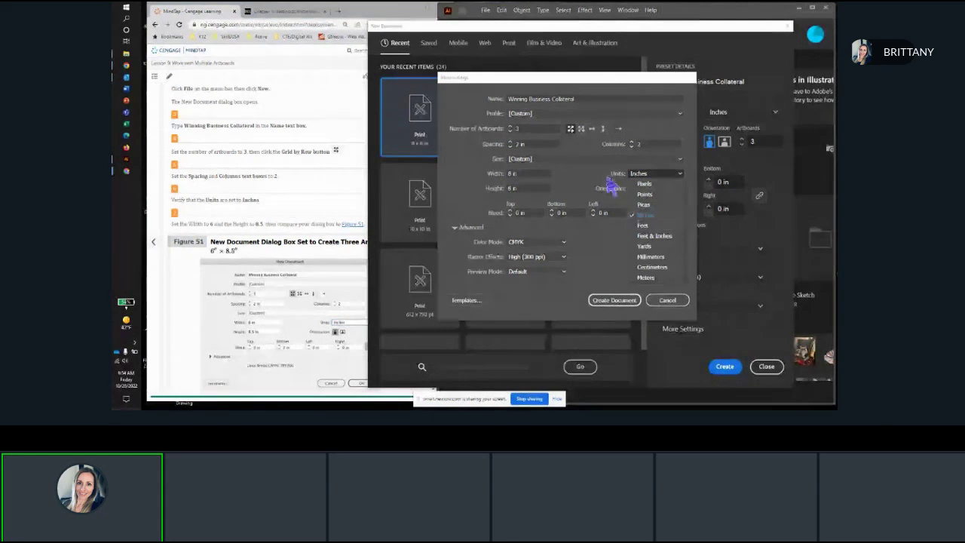
left_click(592, 177)
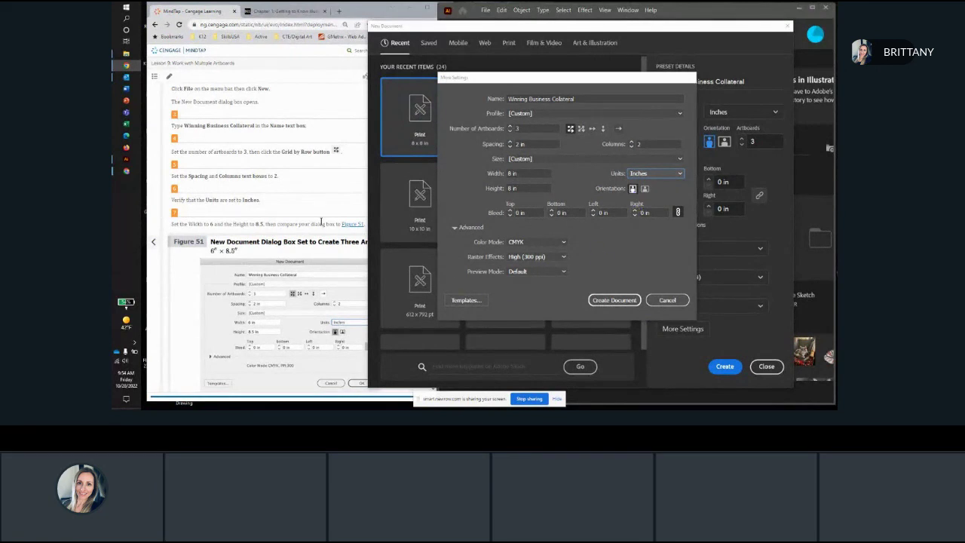
scroll(321, 223, "down", 1)
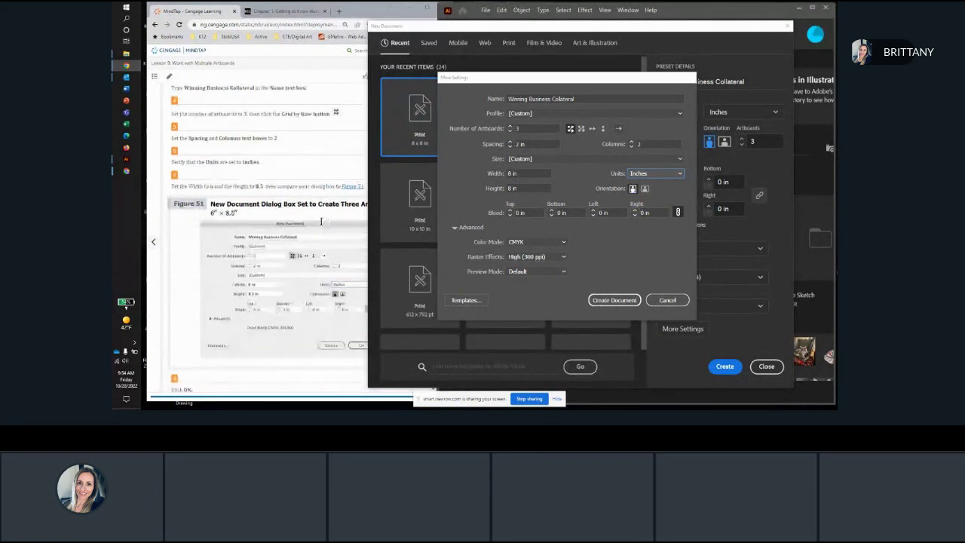
left_click(510, 173)
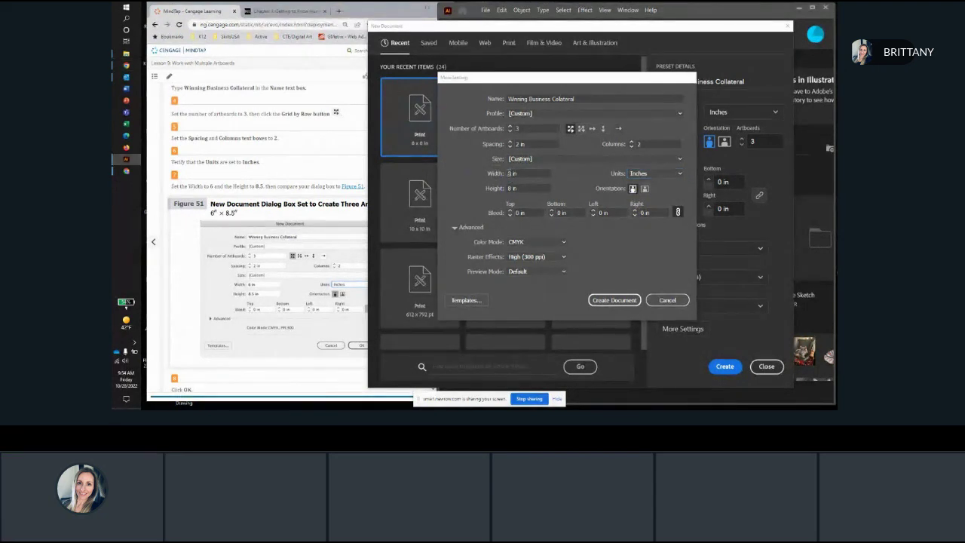
left_click(511, 188)
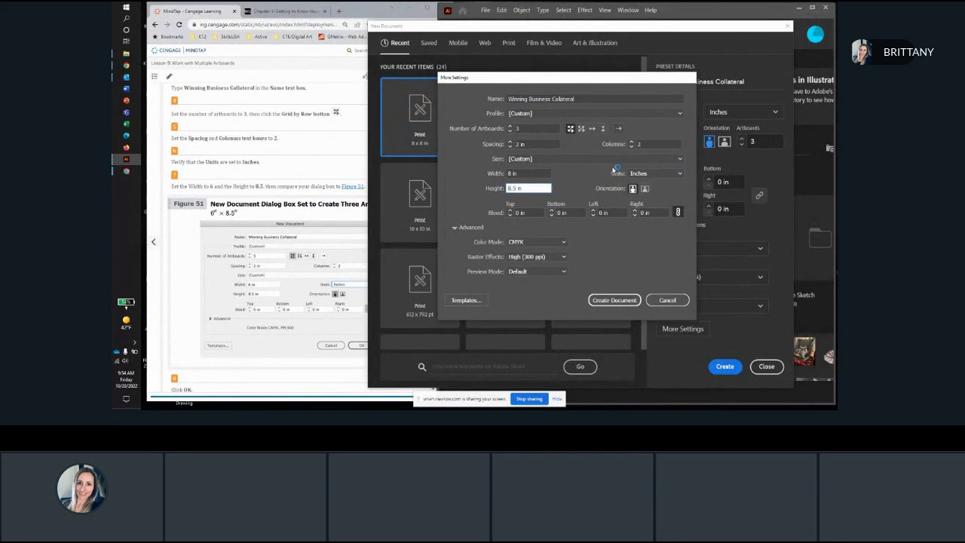
scroll(295, 228, "down", 2)
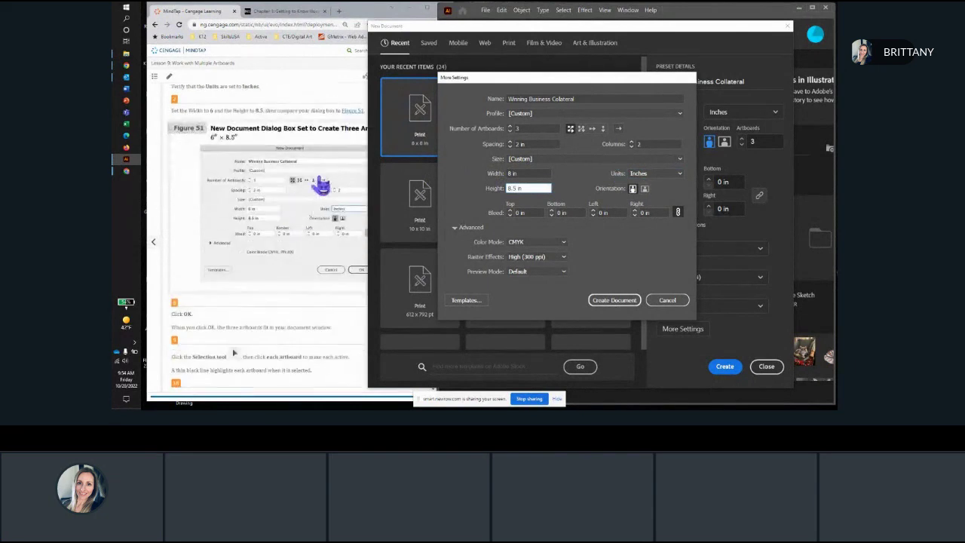
scroll(328, 278, "down", 3)
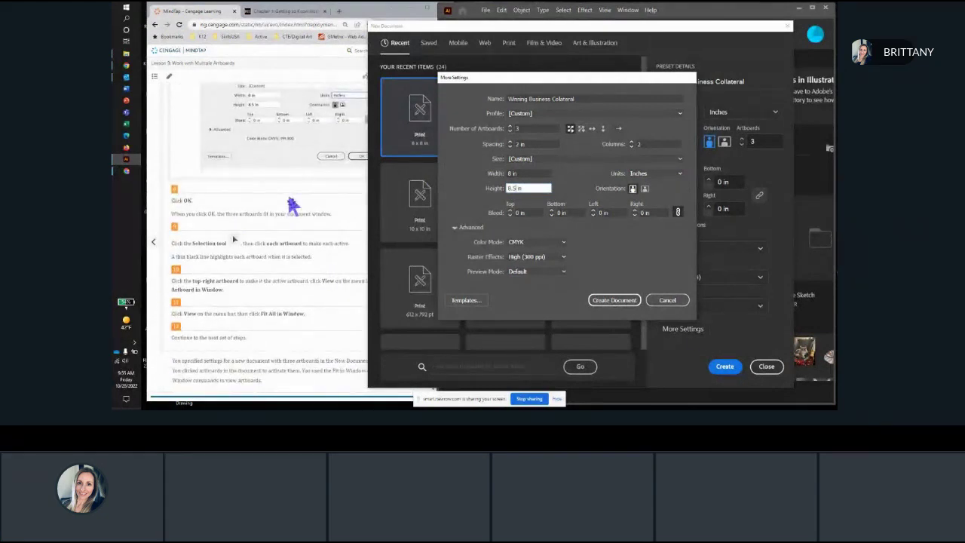
Create the Winning Business Collateral document from the specified three-artboard settings
left_click(612, 302)
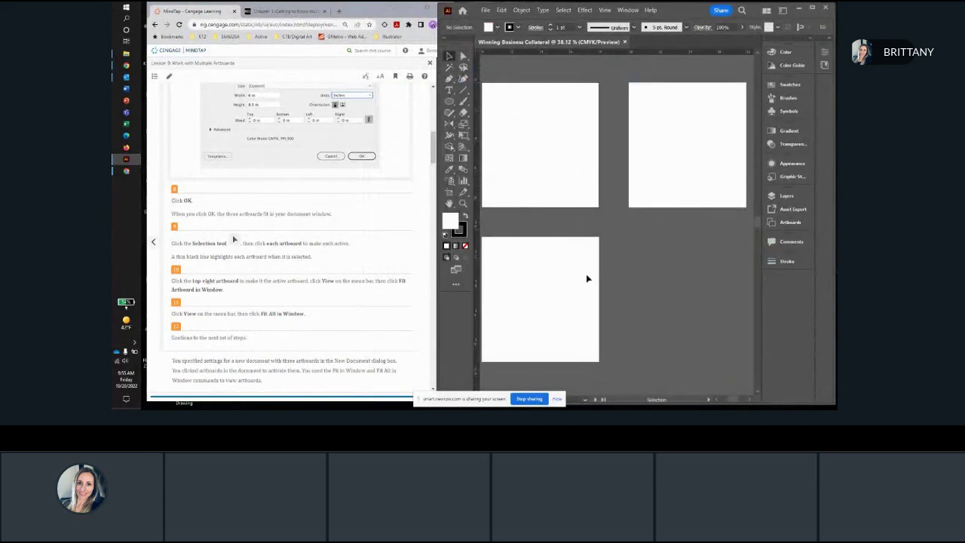
scroll(587, 278, "down", 1)
left_click_drag(573, 201, 572, 179)
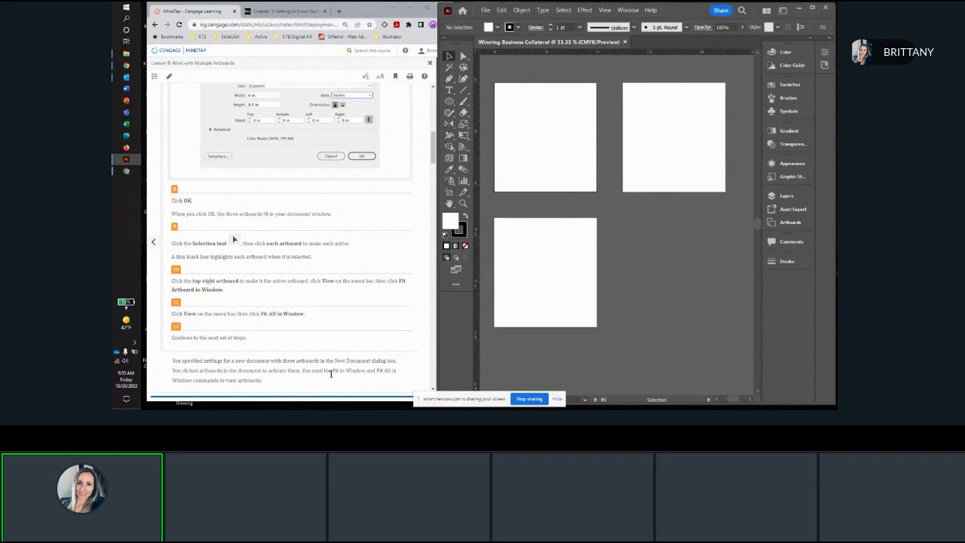
Read the textbook steps on activating artboards and examine the artboards at different magnifications
scroll(337, 257, "down", 2)
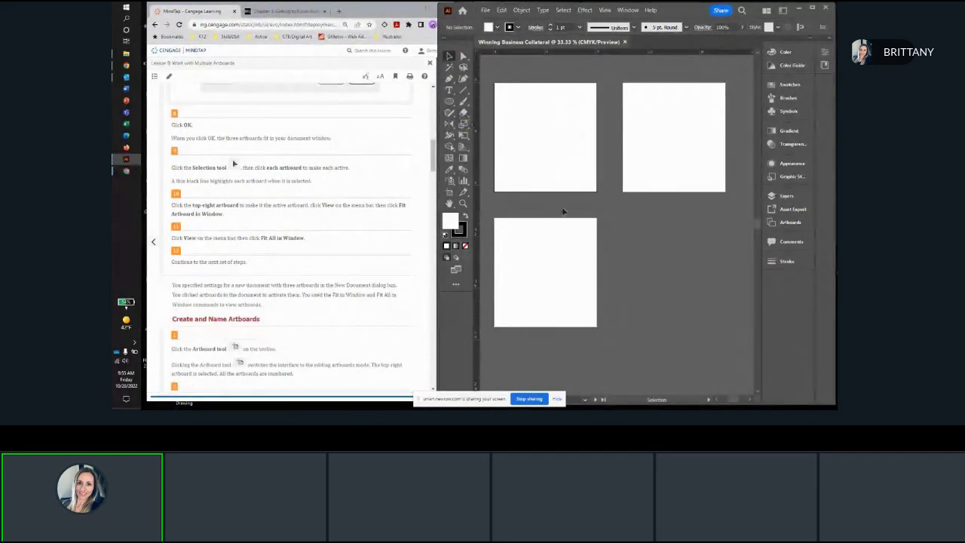
scroll(503, 180, "up", 3)
scroll(526, 236, "down", 1)
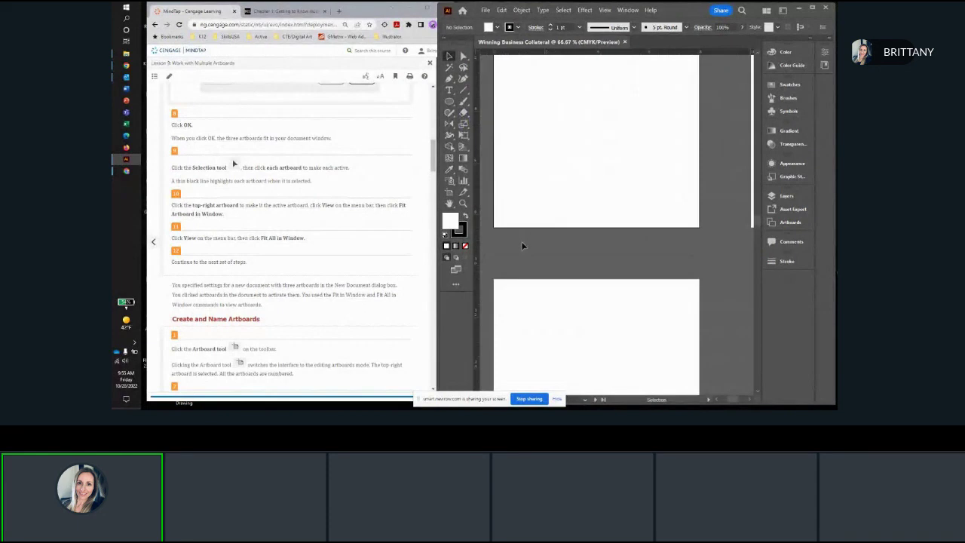
left_click_drag(515, 240, 536, 237)
scroll(511, 223, "up", 3)
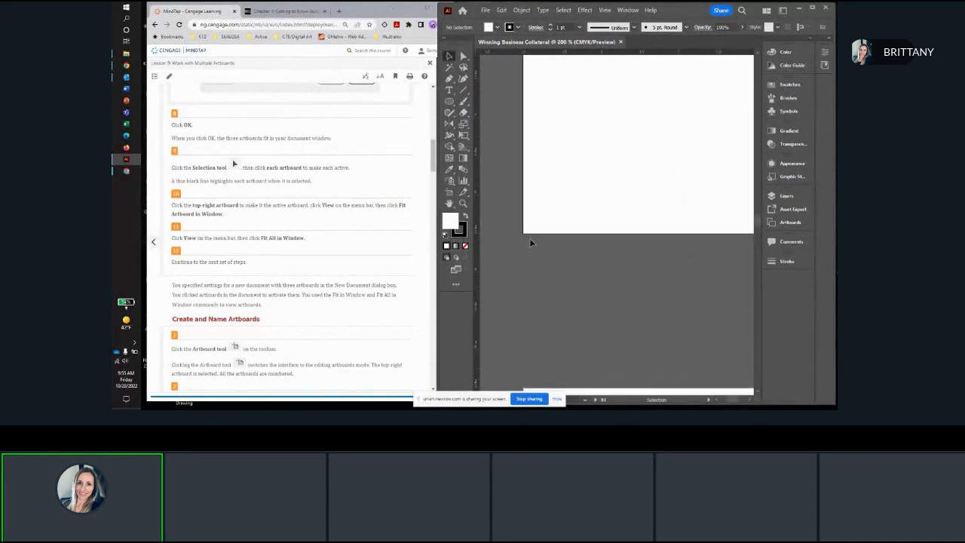
scroll(531, 240, "down", 4)
left_click_drag(538, 249, 516, 175)
scroll(514, 226, "up", 3)
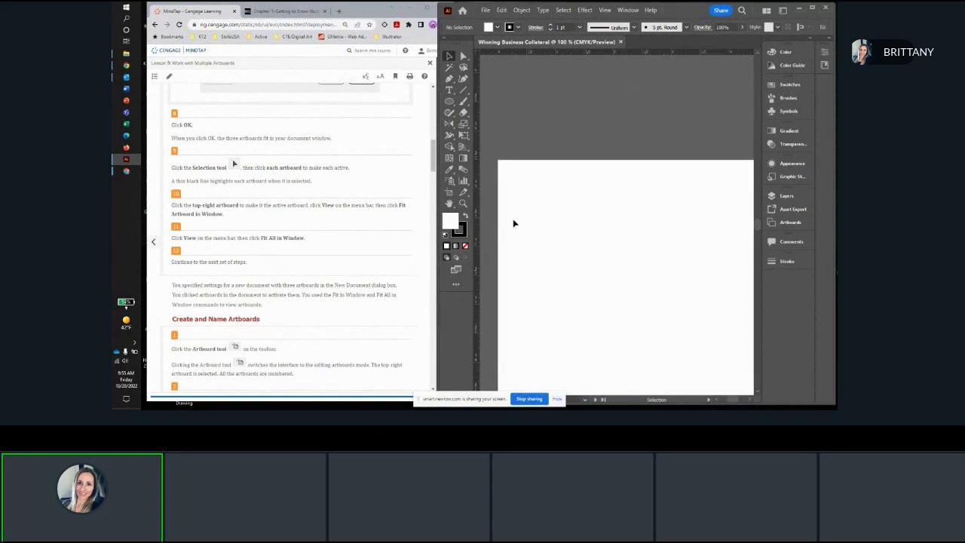
scroll(510, 172, "down", 3)
scroll(508, 200, "up", 2)
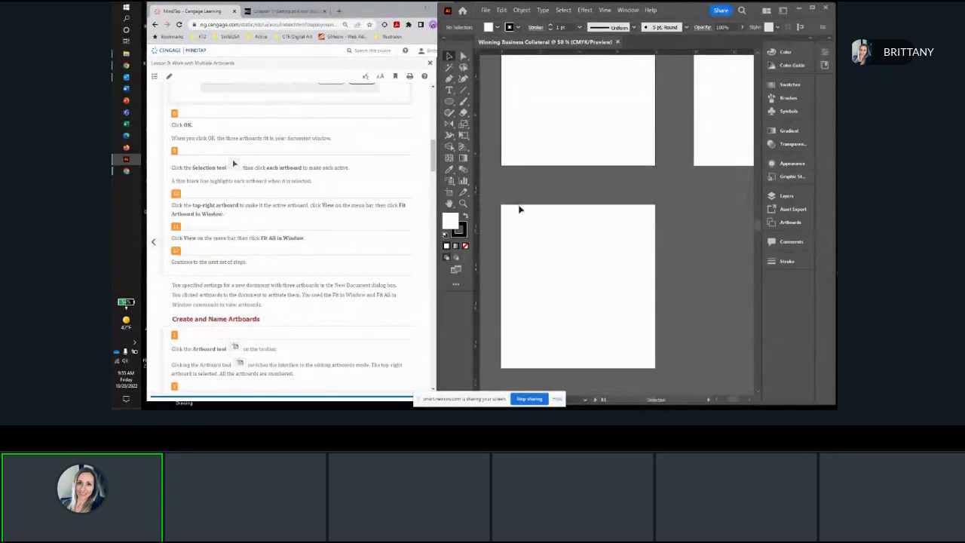
Make the top-right and bottom-left artboards active in turn, and fit the top-right artboard in the window
left_click(722, 117)
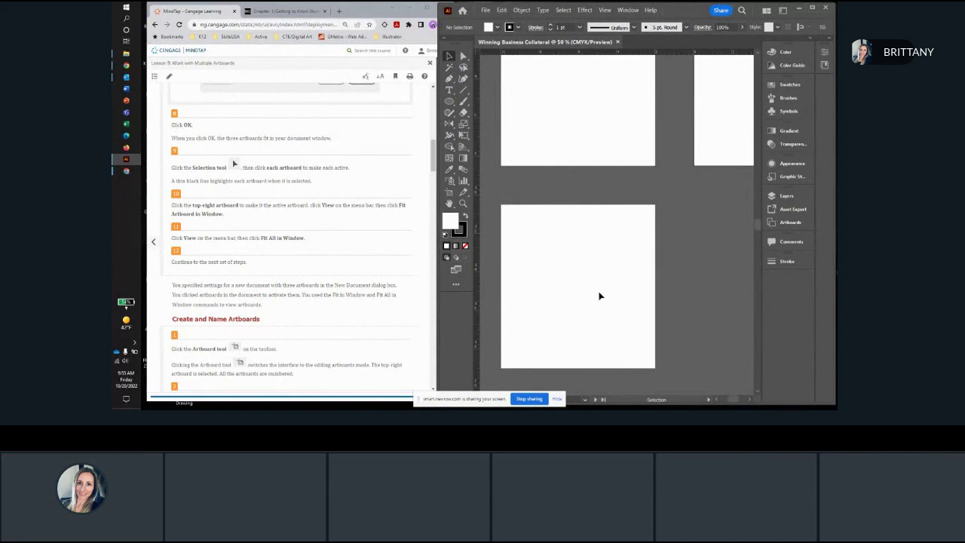
left_click(592, 269)
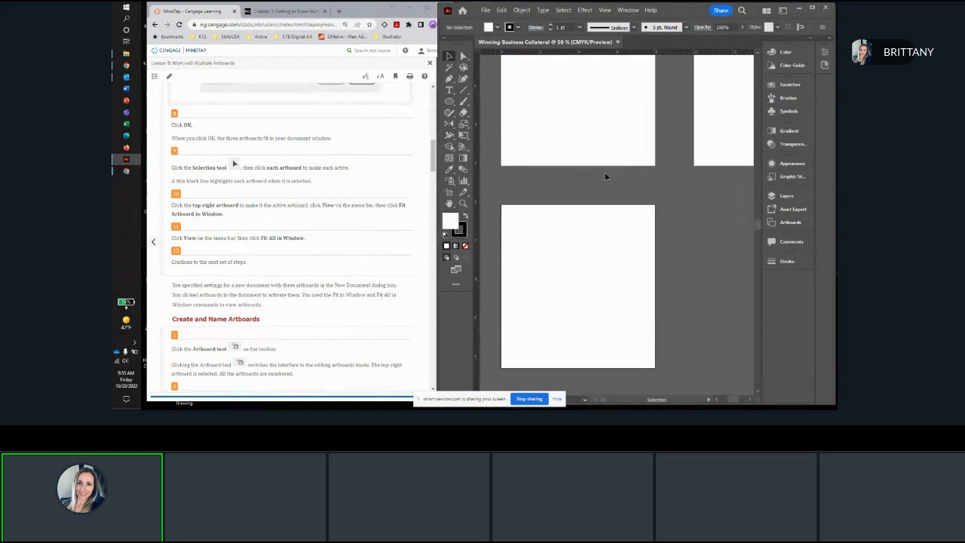
scroll(646, 166, "down", 2)
left_click_drag(646, 166, 571, 162)
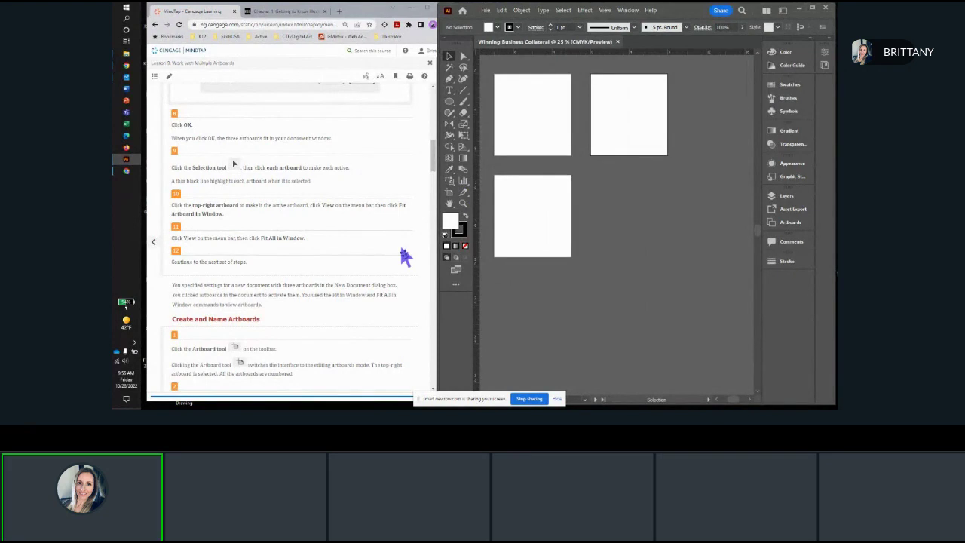
left_click(606, 11)
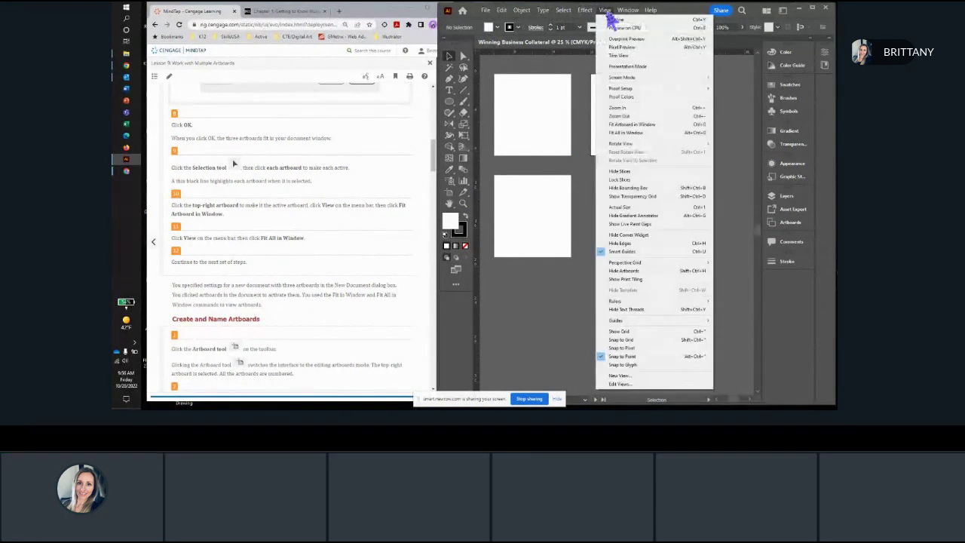
left_click(638, 125)
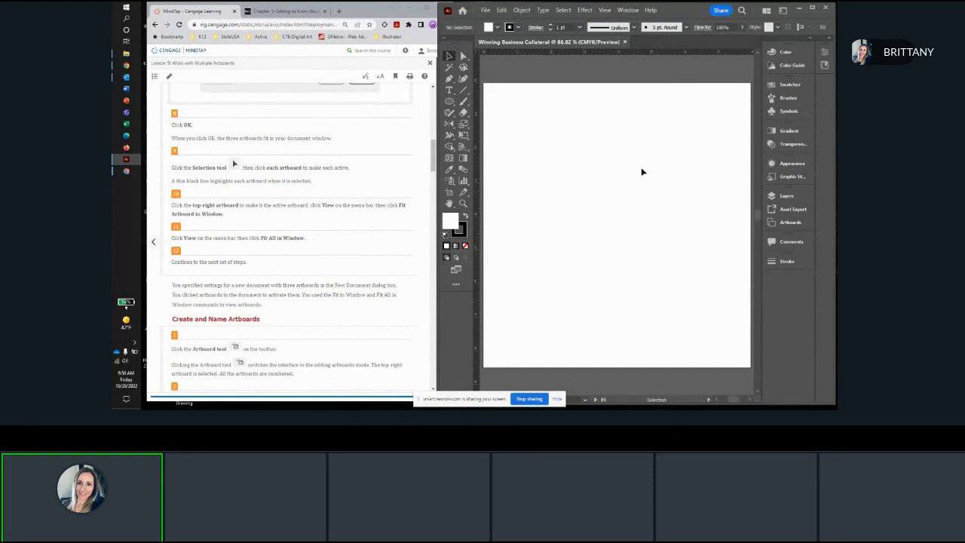
Switch to artboard editing mode with the Artboard tool, following the Create and Name Artboards instructions
scroll(642, 172, "down", 4)
scroll(582, 205, "up", 2)
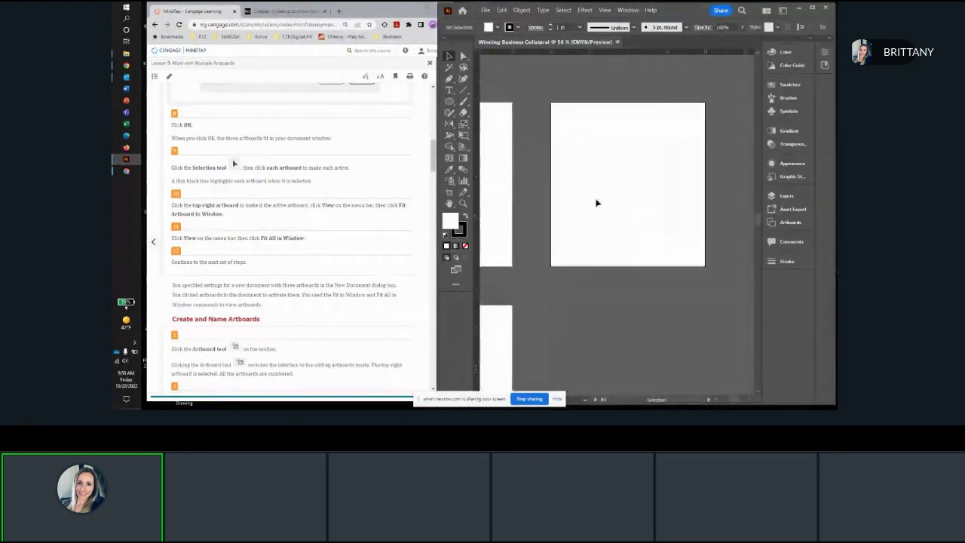
scroll(596, 200, "up", 1)
left_click_drag(596, 201, 561, 207)
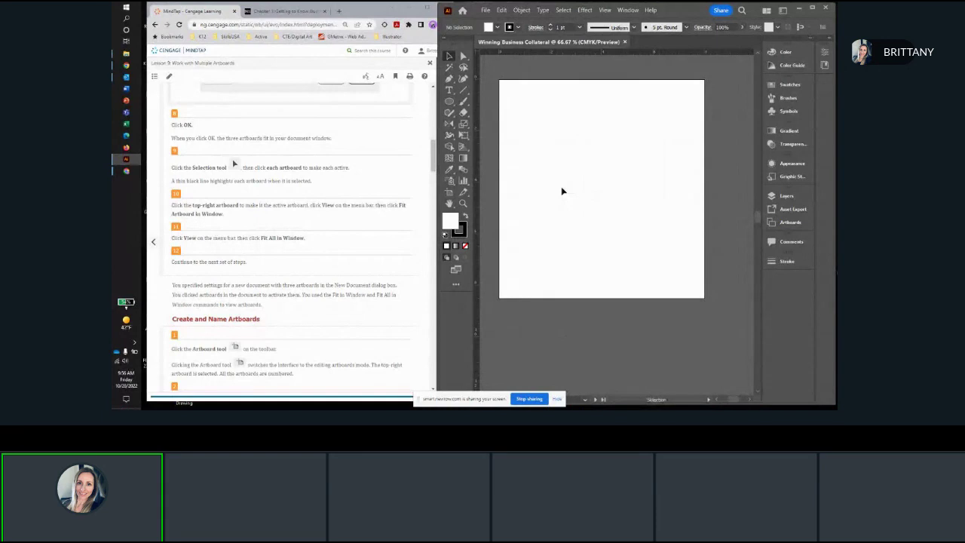
scroll(254, 276, "down", 5)
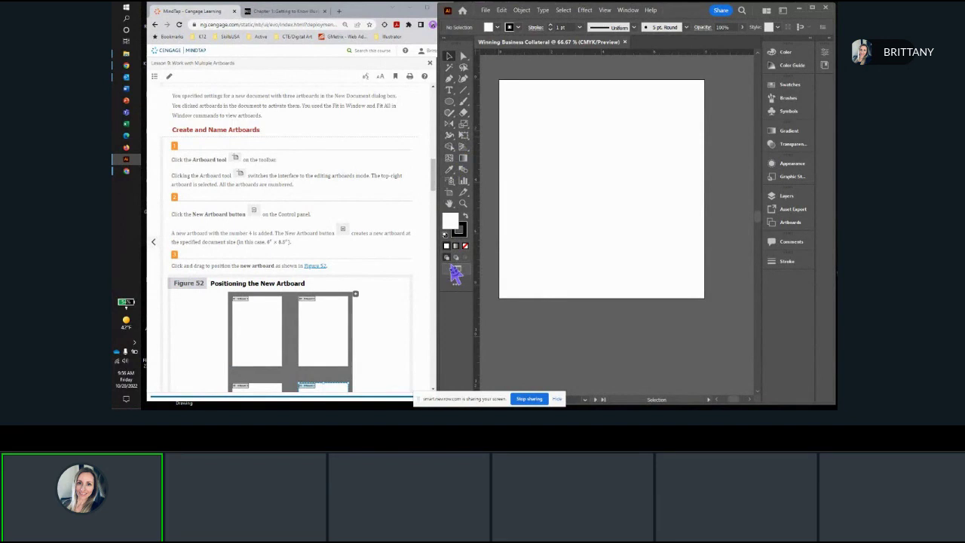
left_click(450, 194)
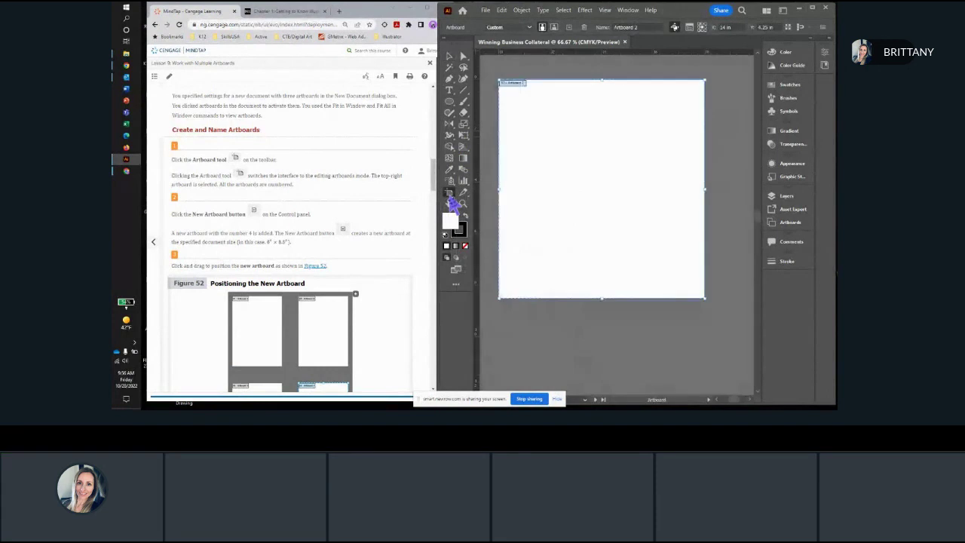
key("ctrl+minus")
key("ctrl+minus")
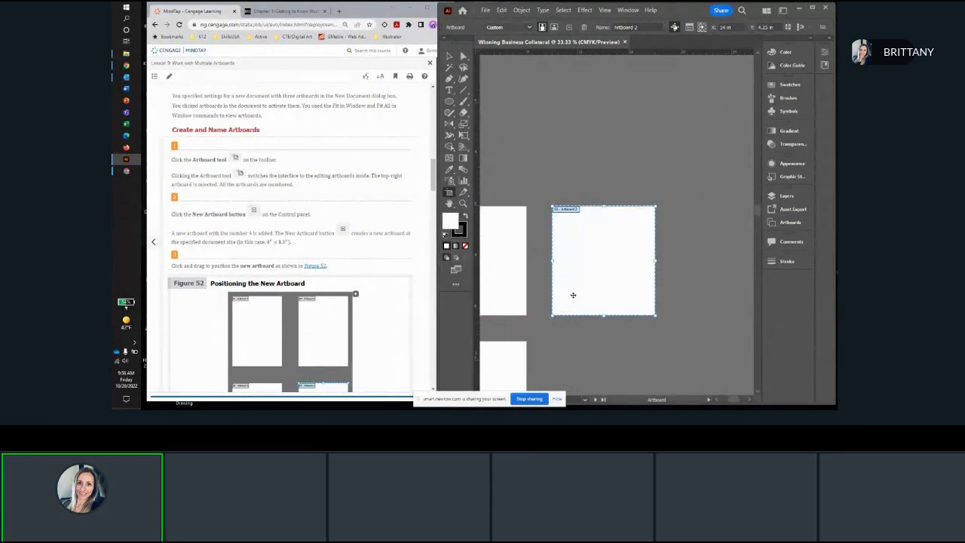
mouse_move(600, 246)
left_mouse_down()
mouse_move(610, 272)
mouse_move(595, 259)
left_mouse_up()
scroll(565, 212, "up", 2)
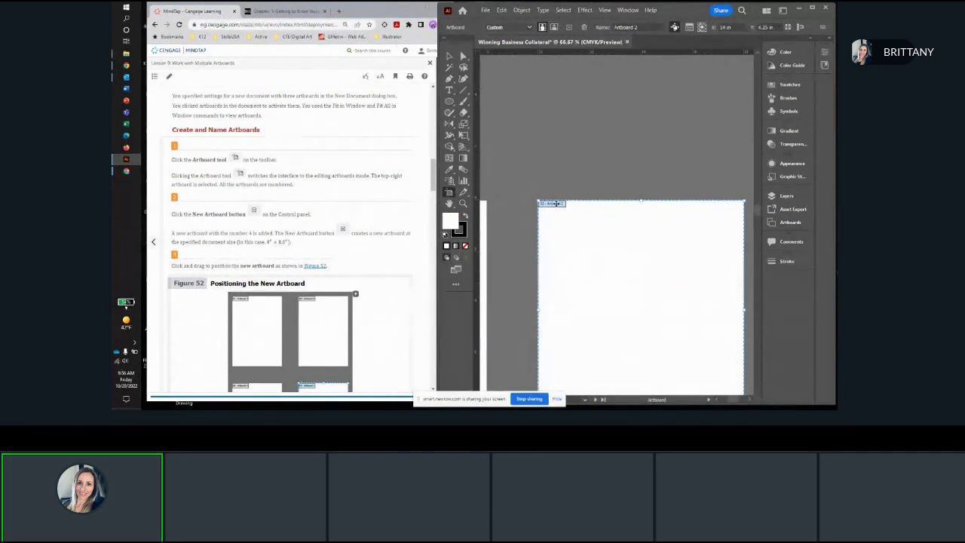
Open the Artboard Options for Artboard 2, review the settings and accept them without changes
double_click(557, 204)
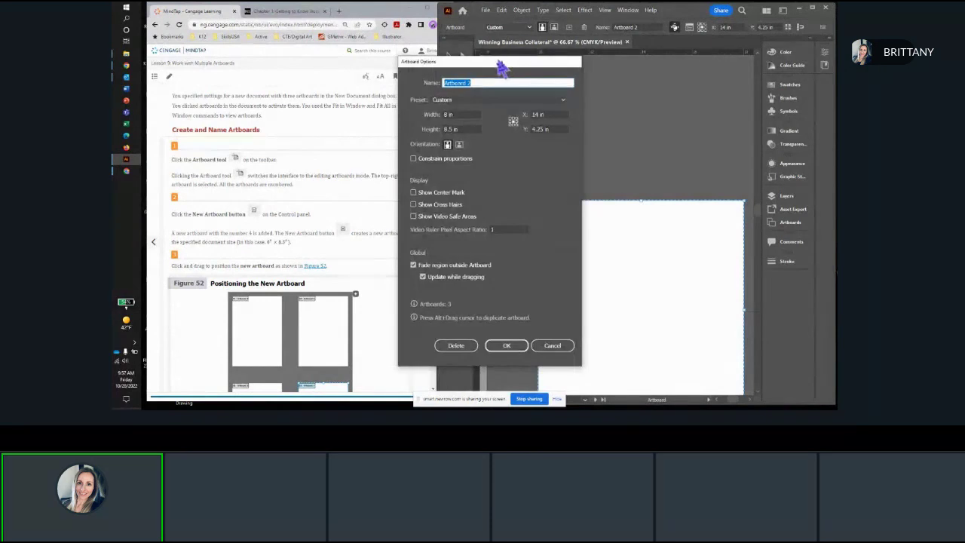
left_click_drag(501, 65, 590, 66)
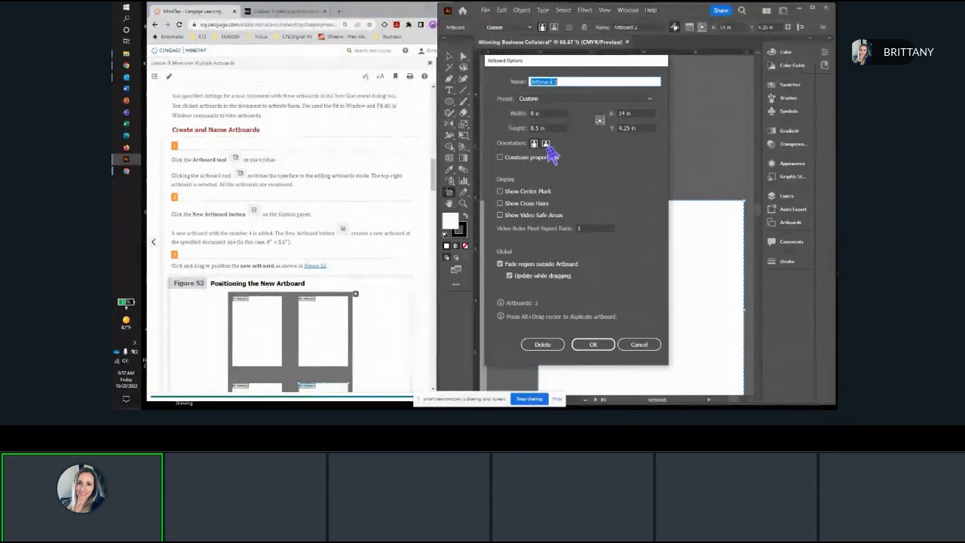
left_click(591, 345)
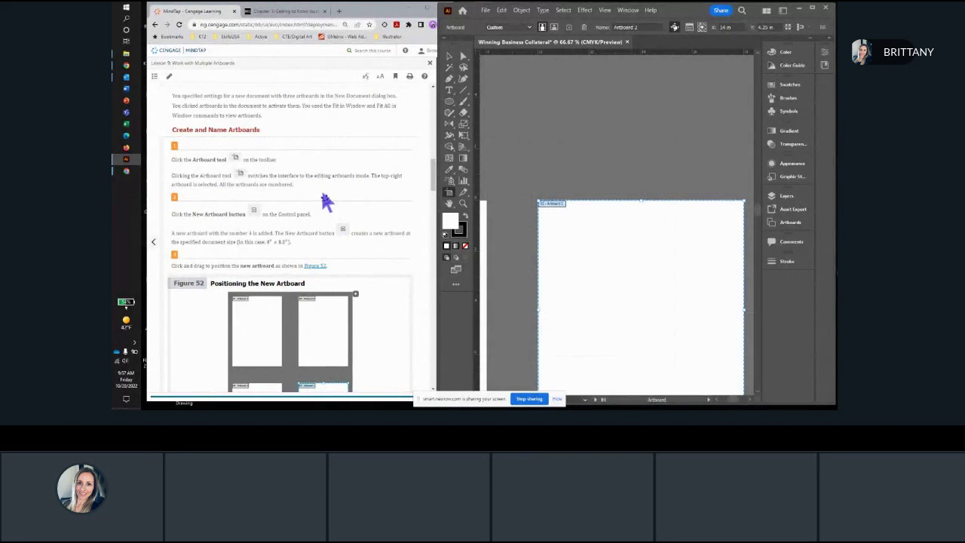
Add a new artboard at the document size, as the textbook instructs
scroll(275, 226, "down", 1)
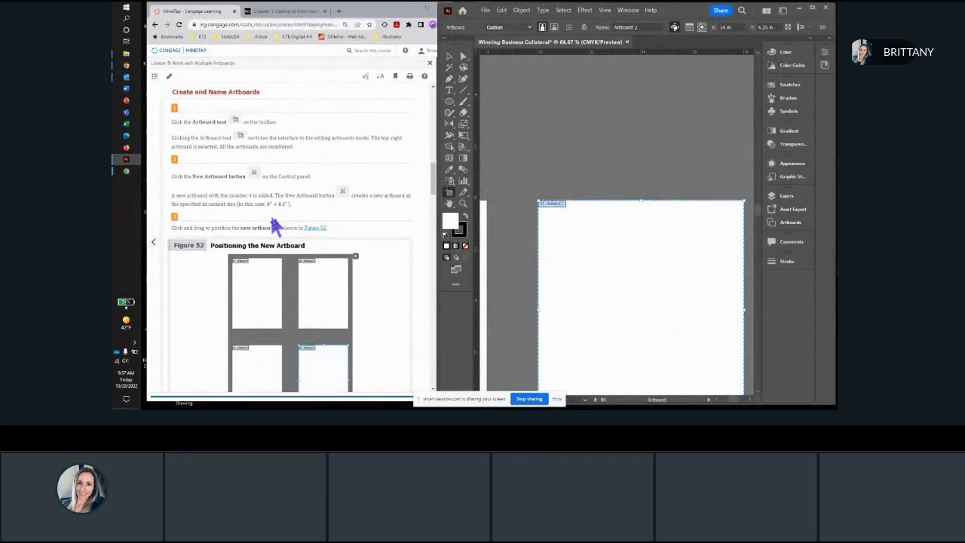
scroll(275, 226, "down", 1)
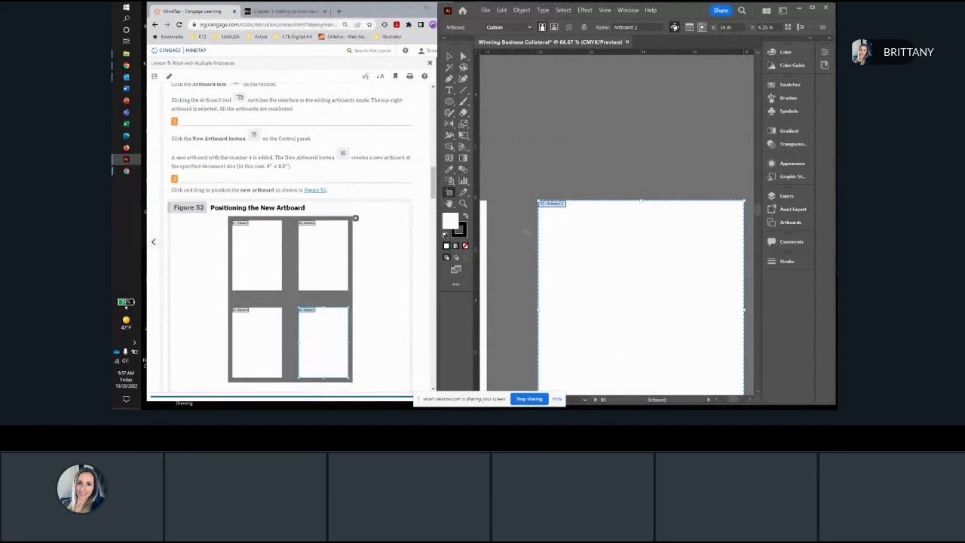
scroll(520, 122, "down", 1)
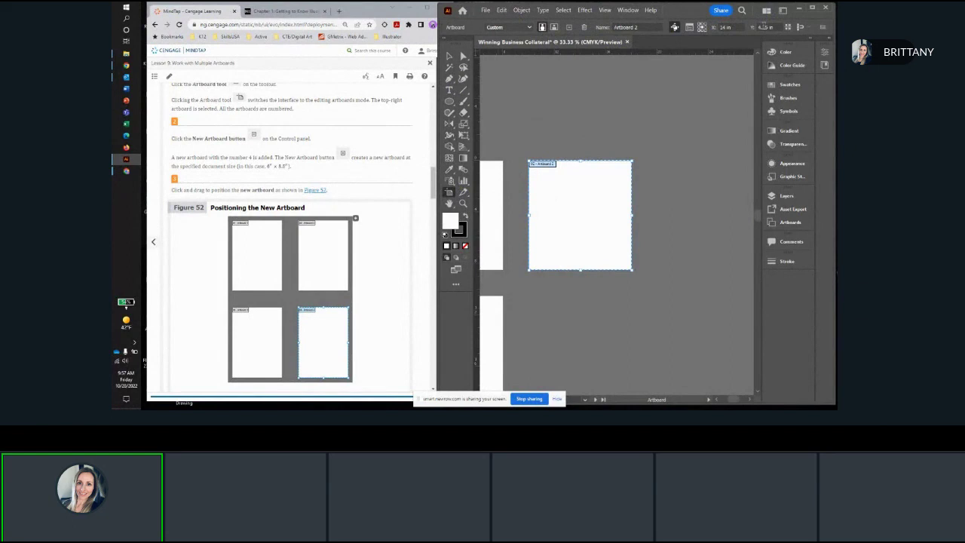
left_click(571, 30)
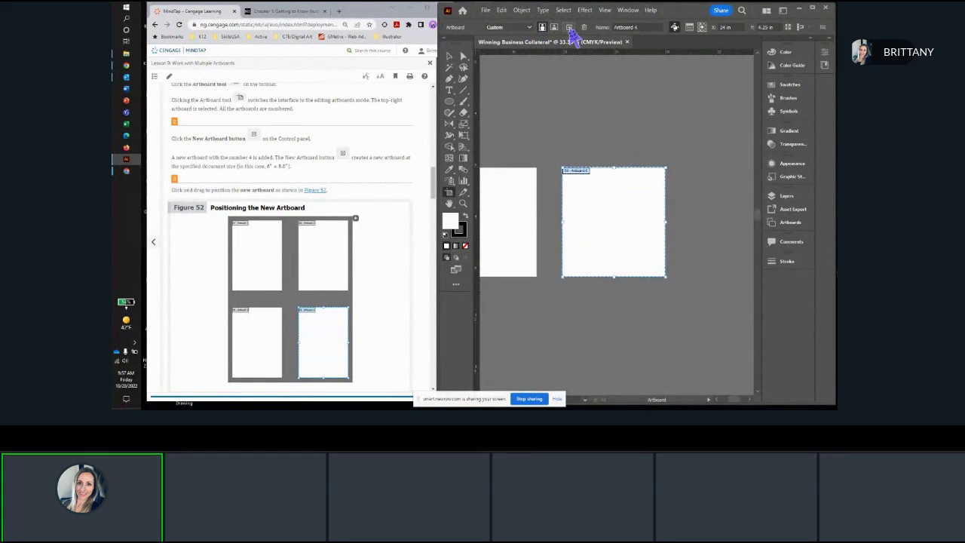
Move the new artboard directly below Artboard 2, at X 14 in and Y 14.75 in, as in Figure 52
scroll(567, 194, "down", 3)
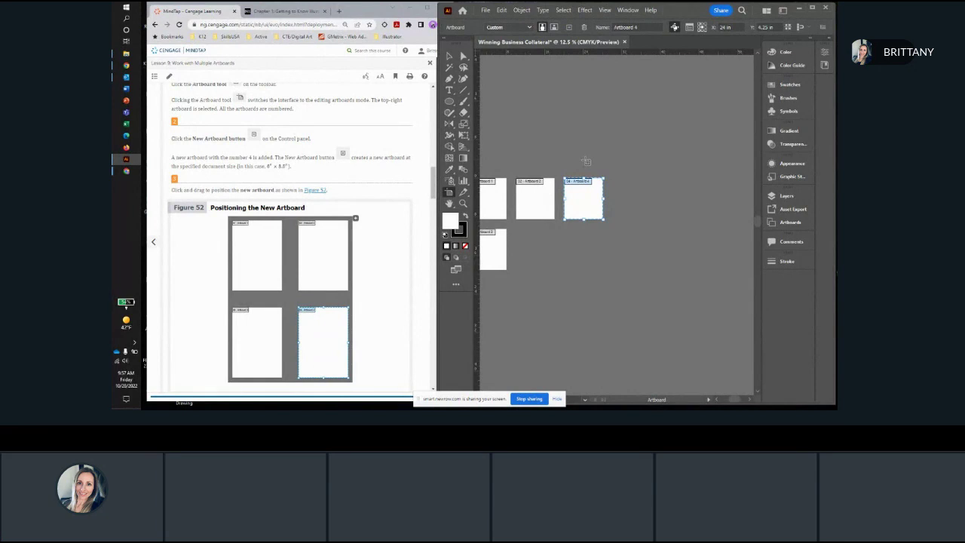
scroll(223, 178, "down", 1)
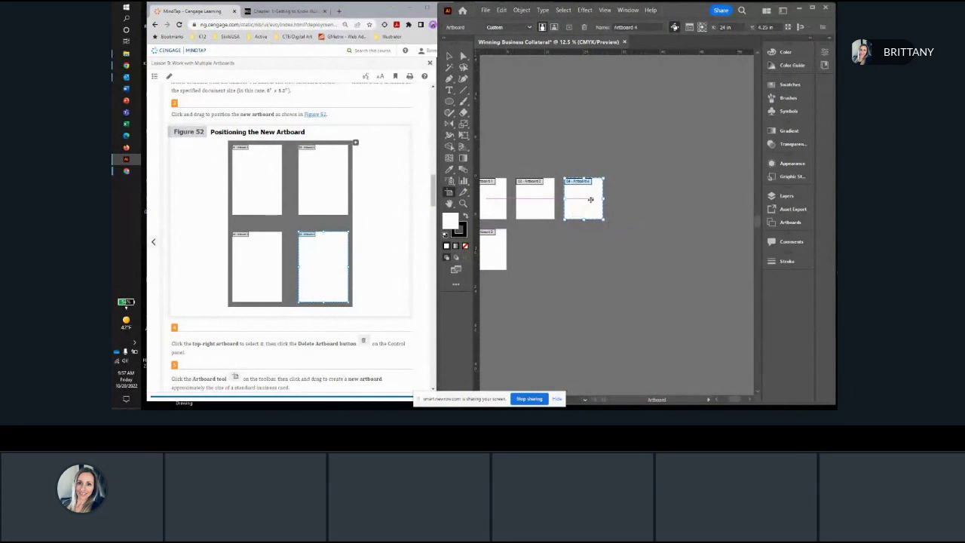
left_click_drag(582, 198, 568, 250)
scroll(516, 268, "up", 2)
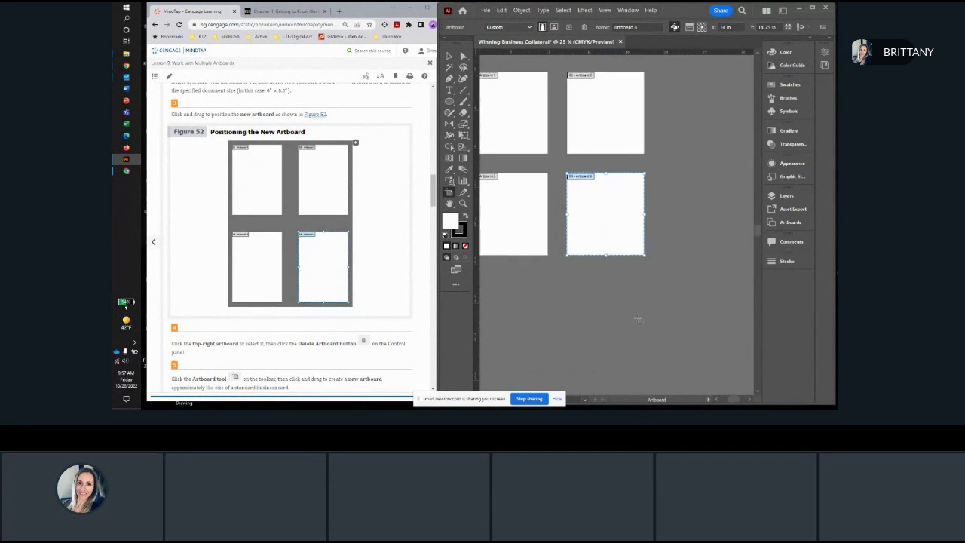
Delete the top-right artboard, following step 4 of the textbook instructions
scroll(334, 265, "down", 1)
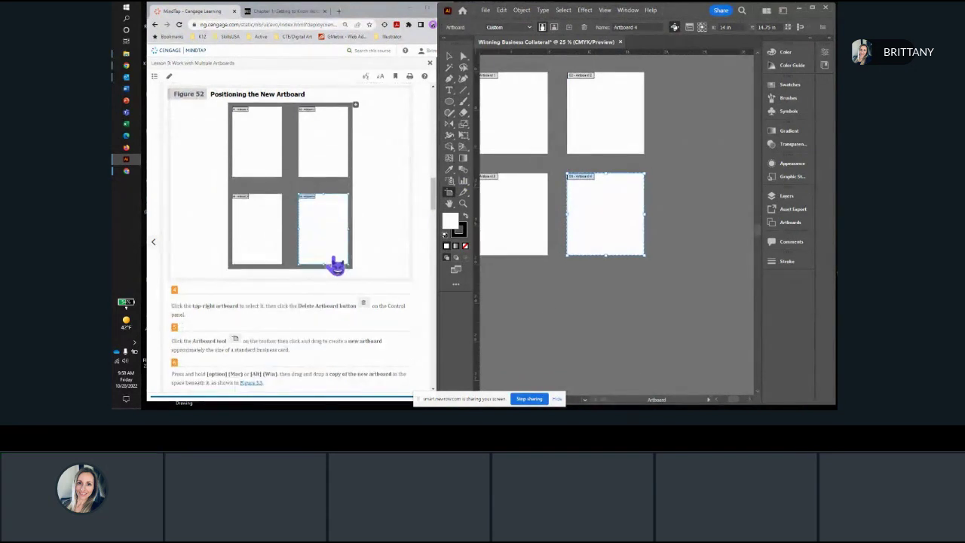
scroll(336, 266, "down", 3)
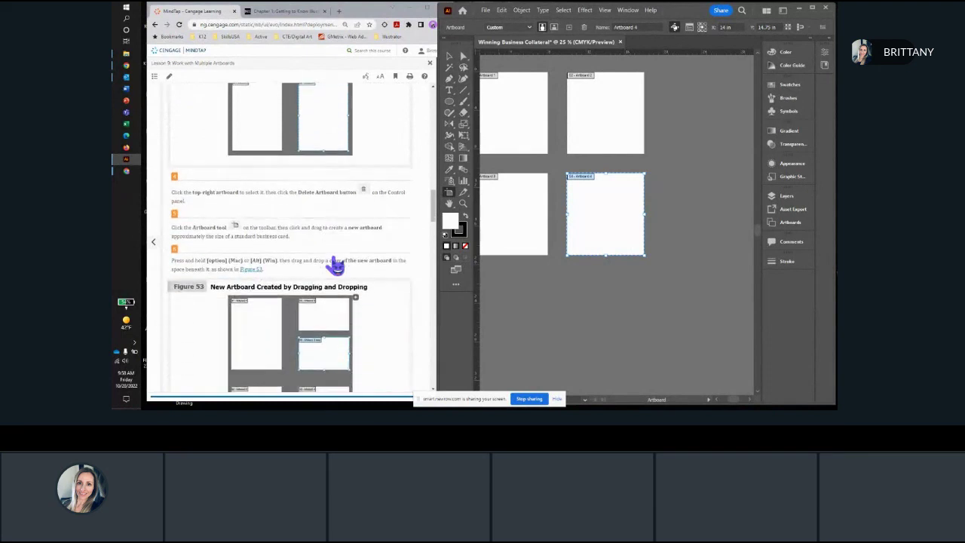
scroll(336, 265, "up", 3)
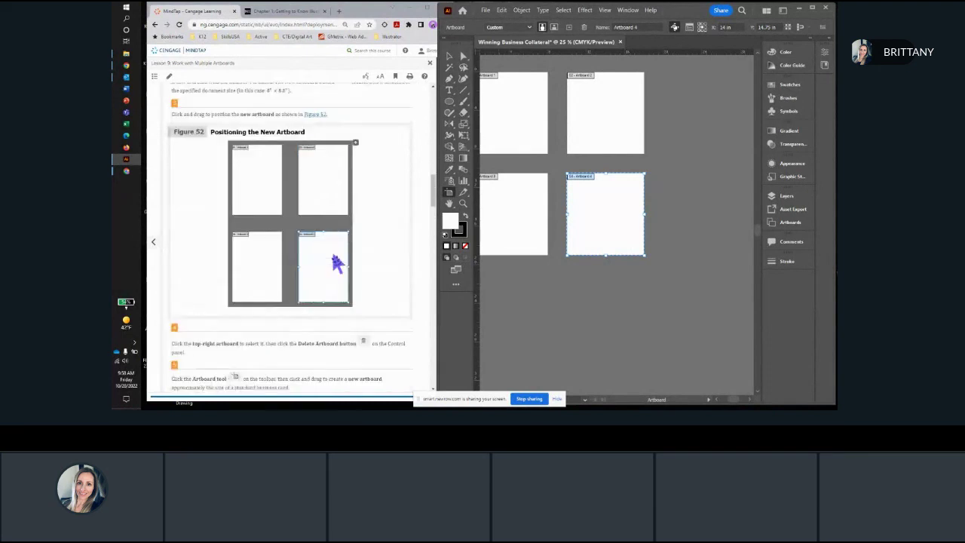
scroll(336, 266, "down", 3)
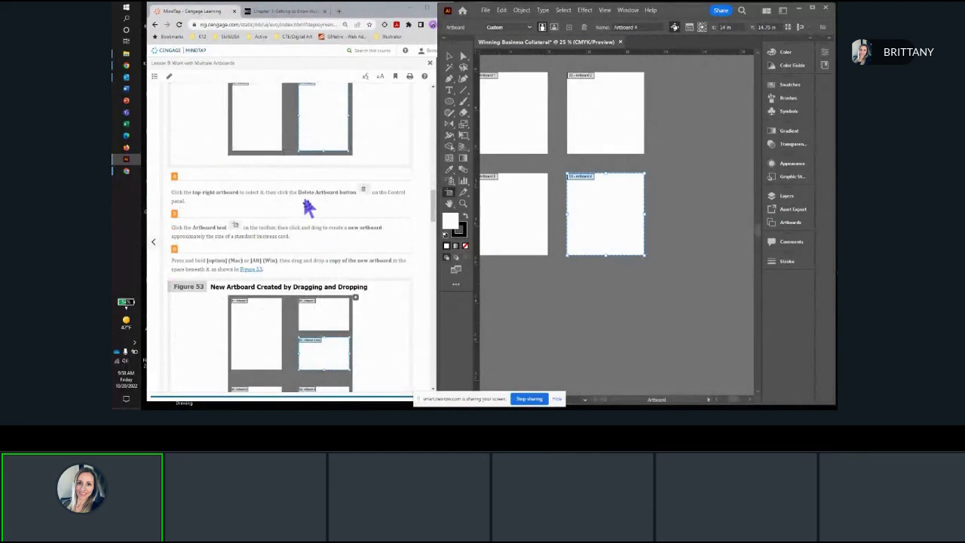
left_click(601, 115)
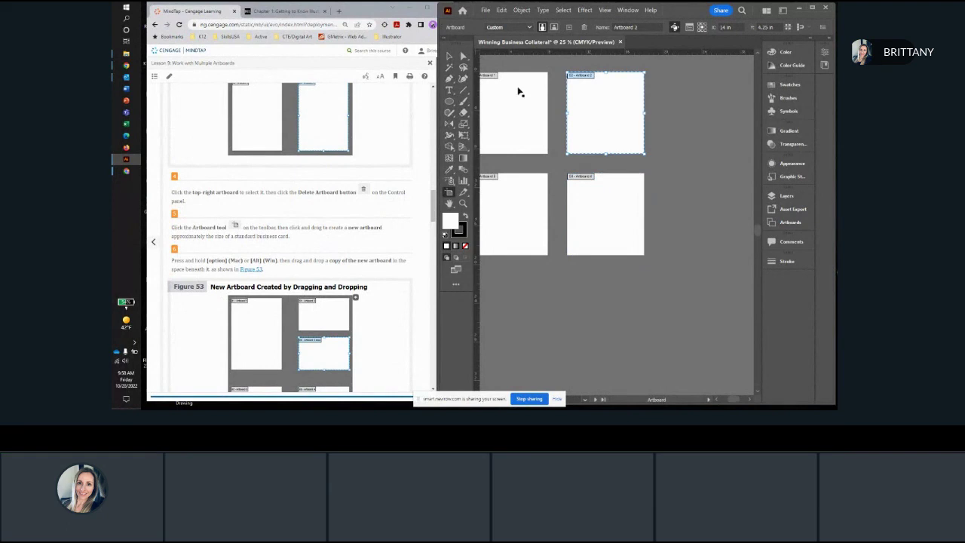
left_click(584, 28)
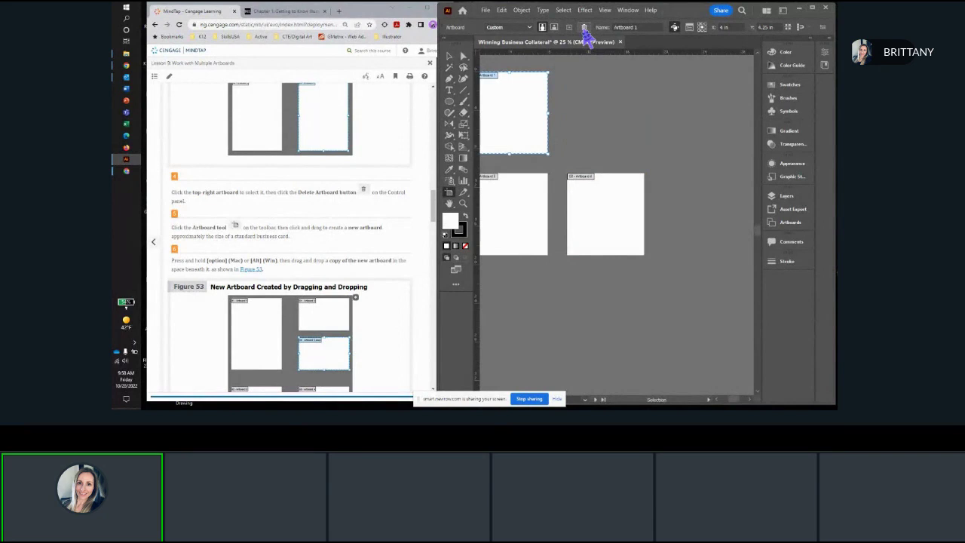
scroll(283, 230, "down", 3)
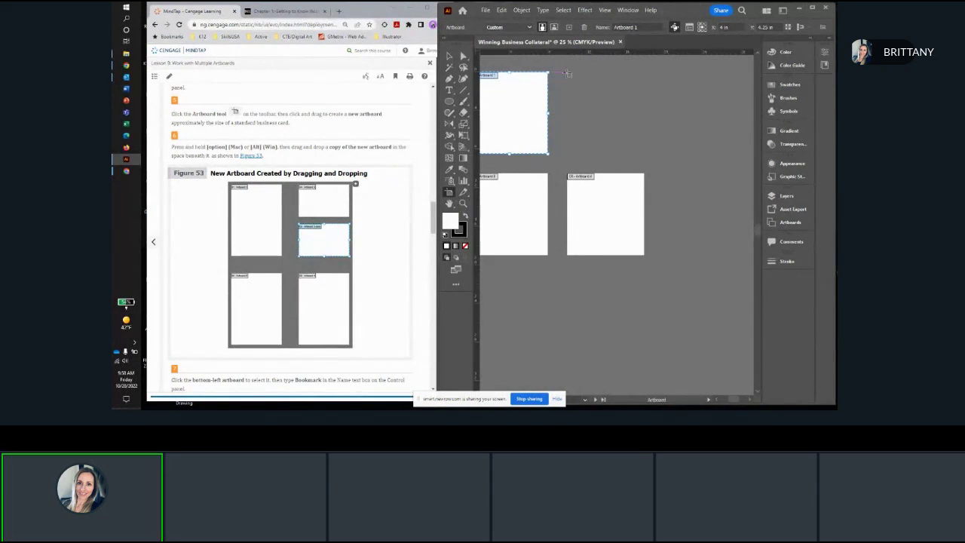
Draw a new artboard about 7.7 in wide and 8.5 in high in the empty space beside Artboard 1
left_click_drag(567, 72, 628, 151)
left_click_drag(635, 155, 646, 155)
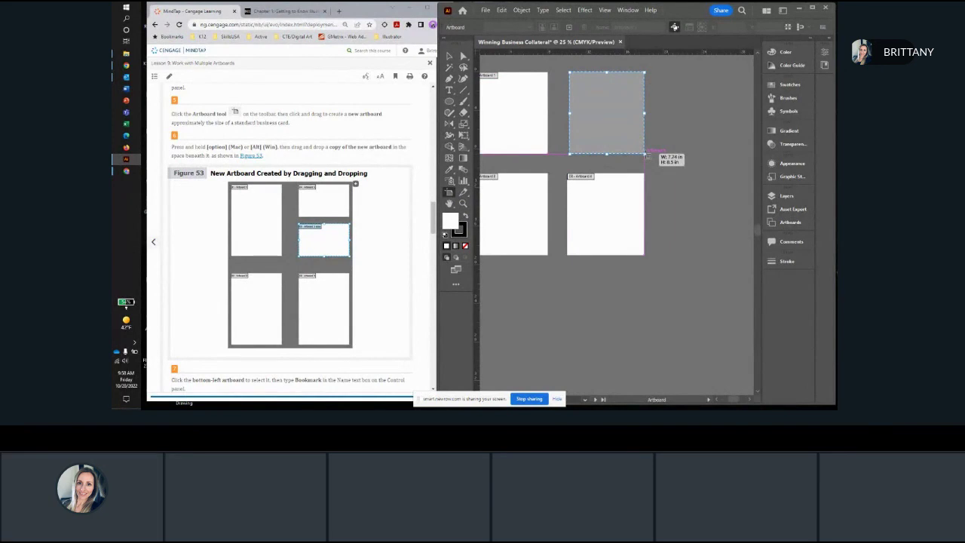
left_click_drag(646, 155, 647, 155)
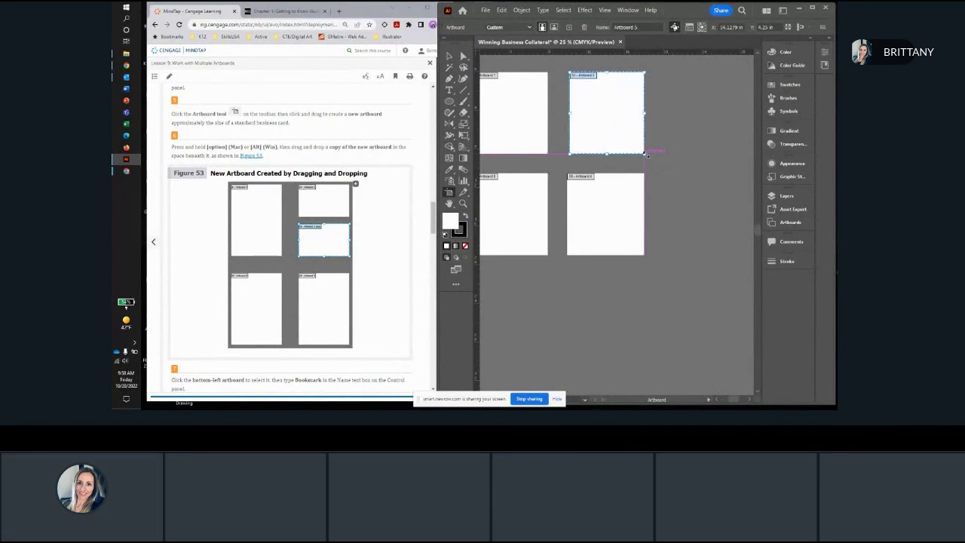
Duplicate the newly drawn artboard into the empty space directly to its right, following step 6 of the textbook
scroll(358, 181, "up", 2)
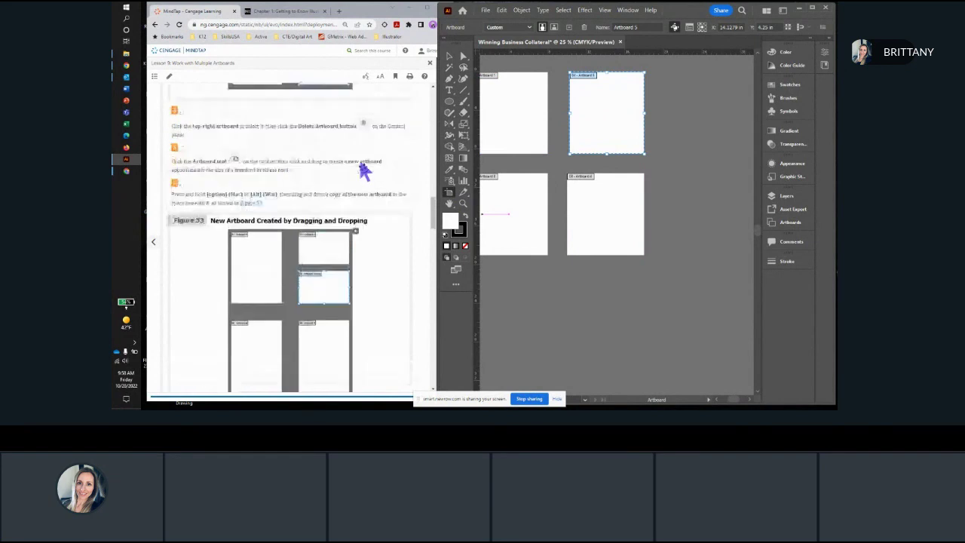
scroll(364, 172, "down", 3)
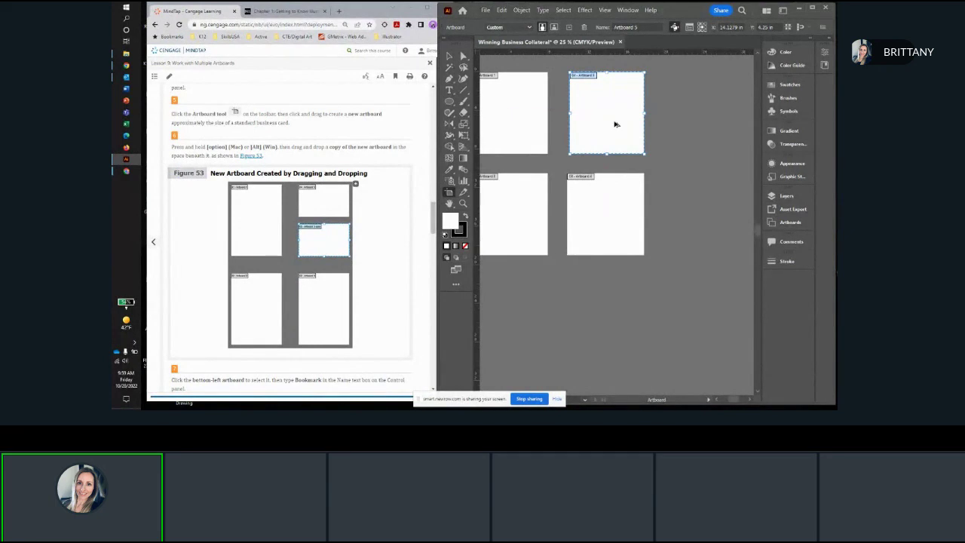
left_click_drag(615, 123, 708, 124)
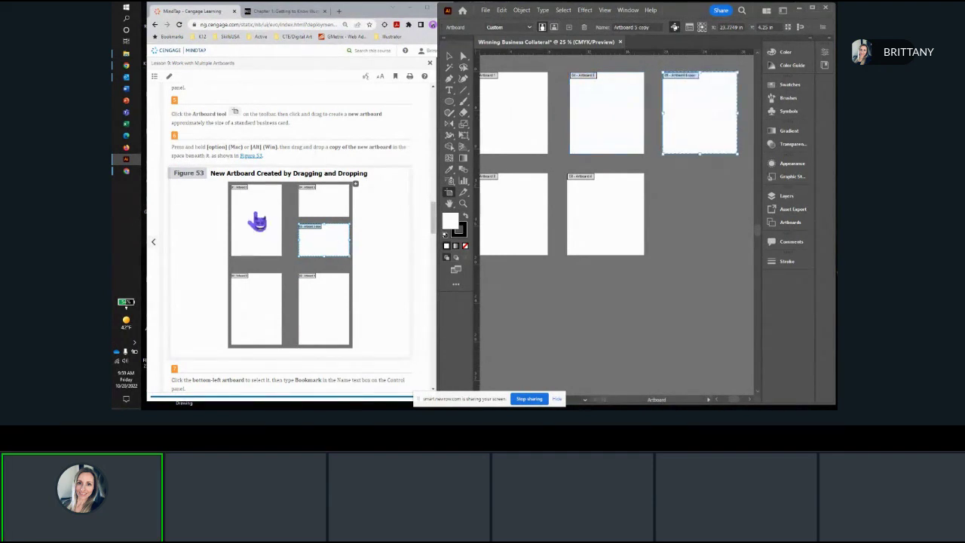
Name the bottom-left artboard Bookmark, following step 7 of the textbook
scroll(265, 217, "down", 3)
scroll(267, 217, "down", 1)
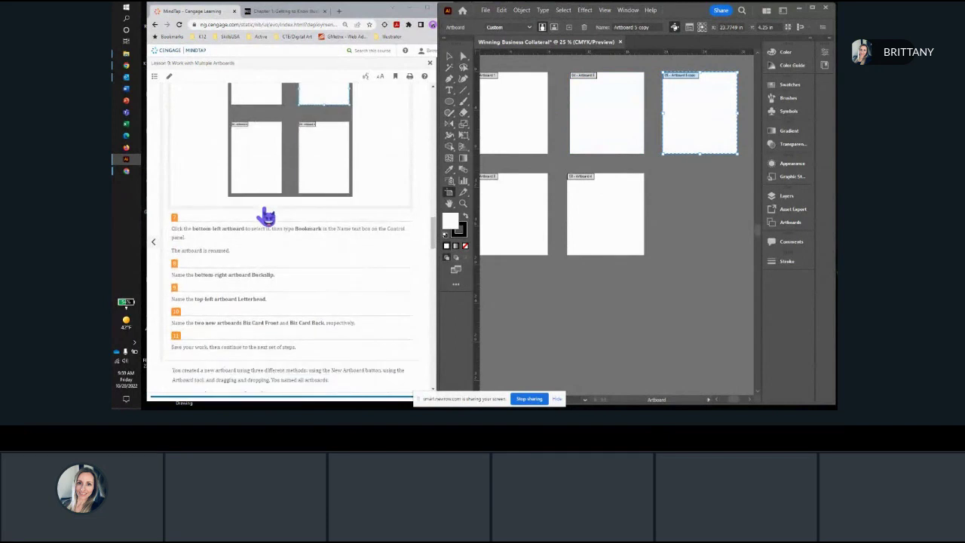
scroll(225, 242, "down", 1)
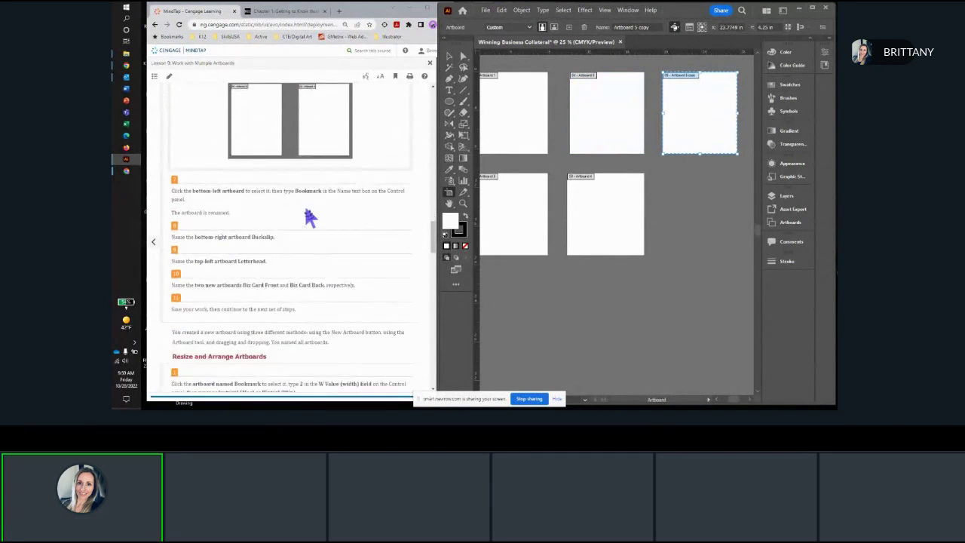
left_click(497, 215)
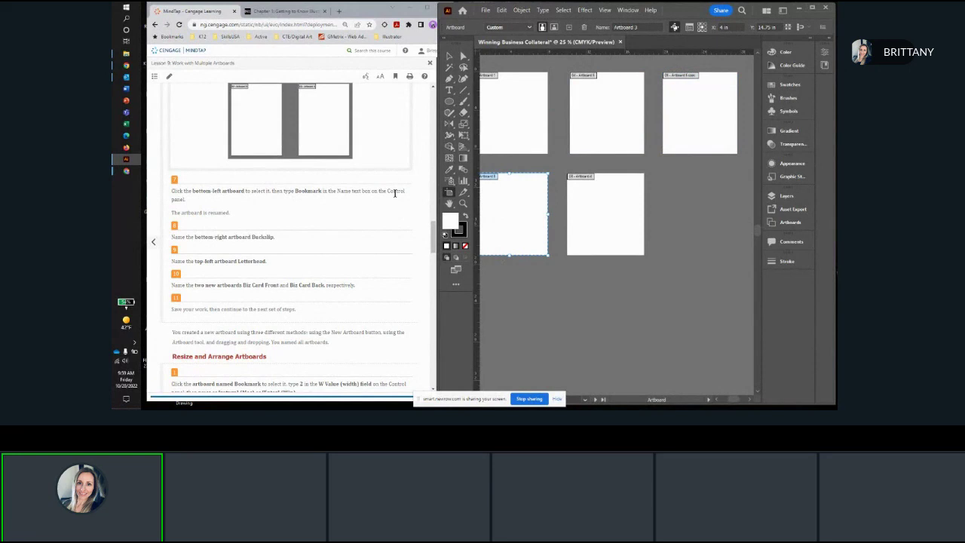
left_click(626, 27)
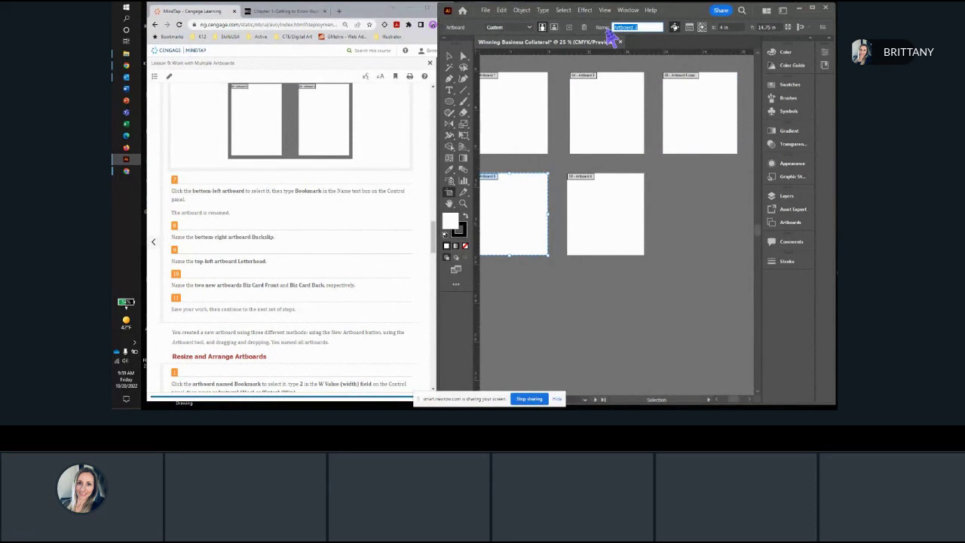
type("Bo")
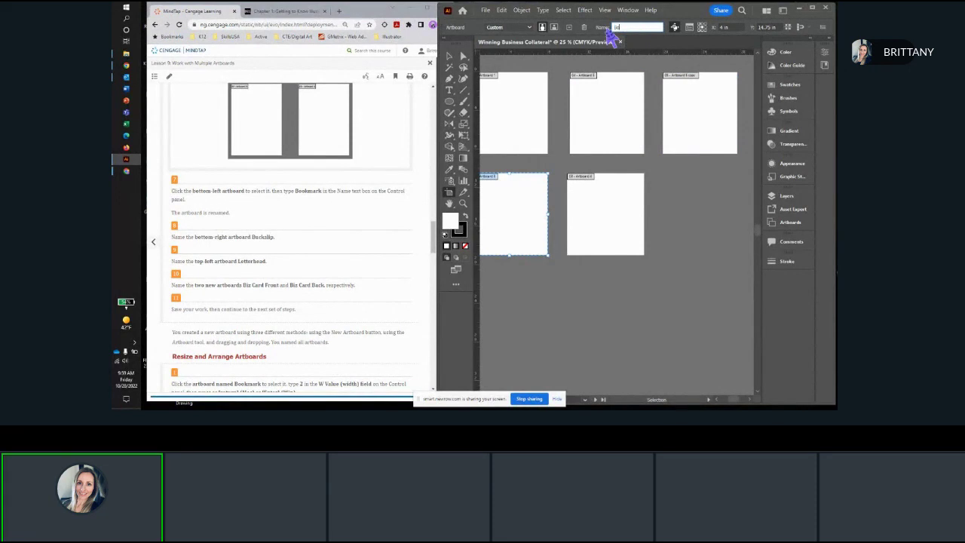
type("okmark")
key("v")
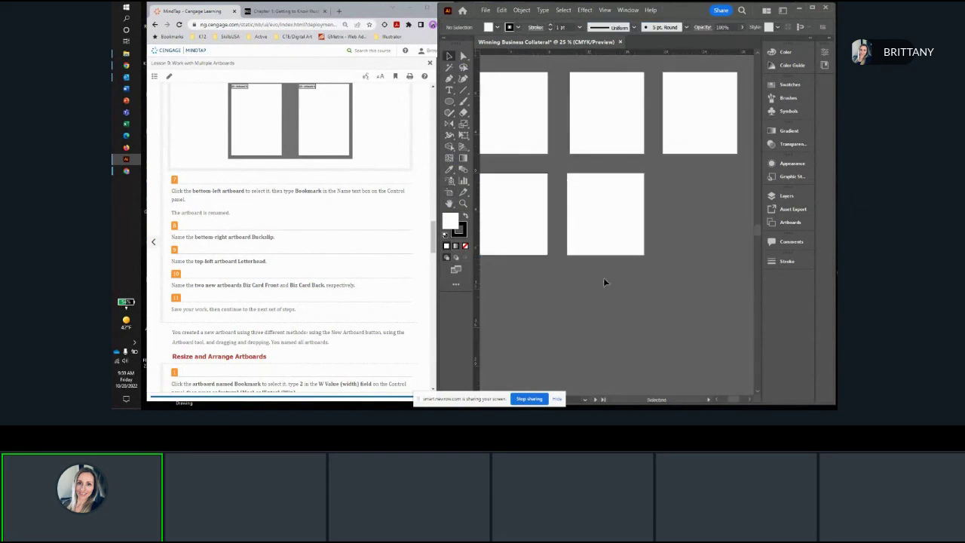
Name the bottom-right artboard Buckslip, as step 8 of the textbook instructs
left_click(449, 192)
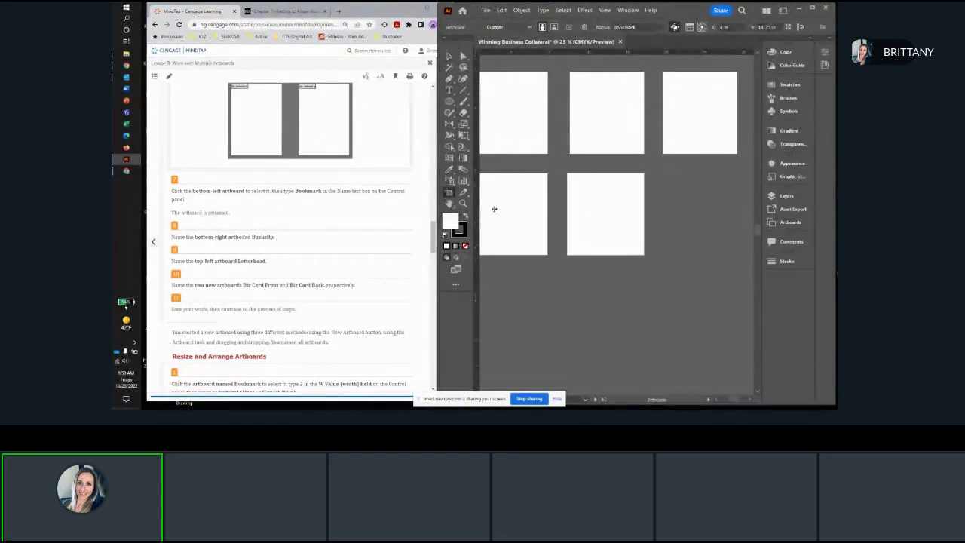
scroll(489, 181, "up", 3)
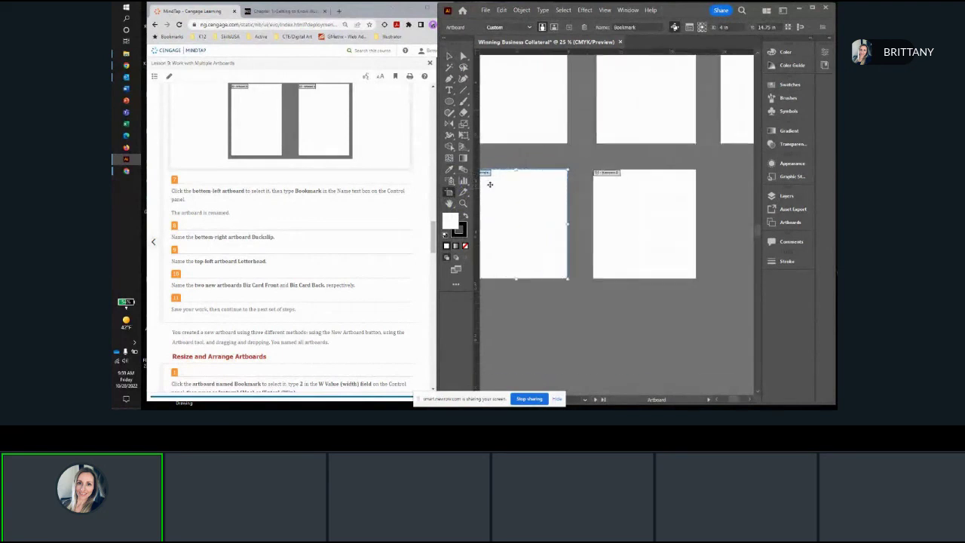
scroll(505, 170, "down", 3)
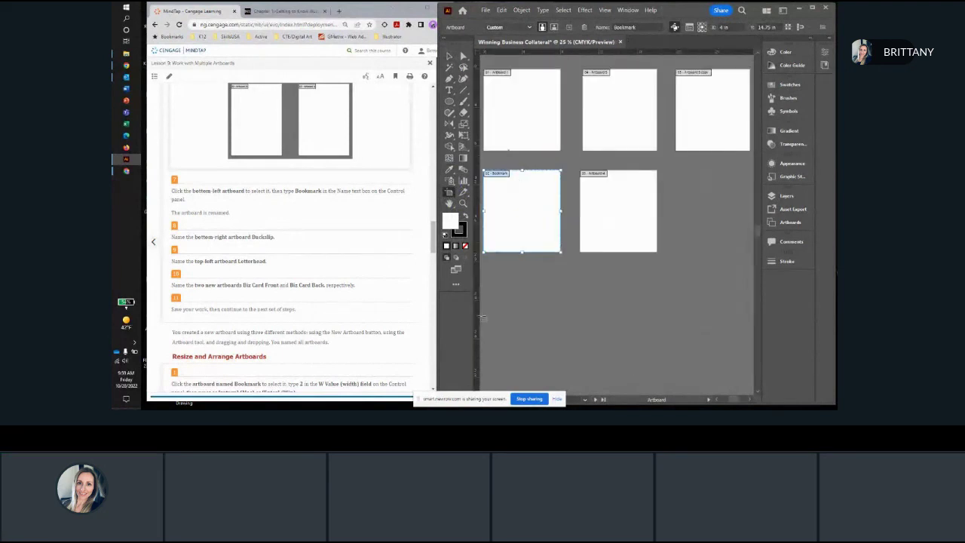
left_click_drag(499, 292, 564, 293)
scroll(576, 218, "up", 2)
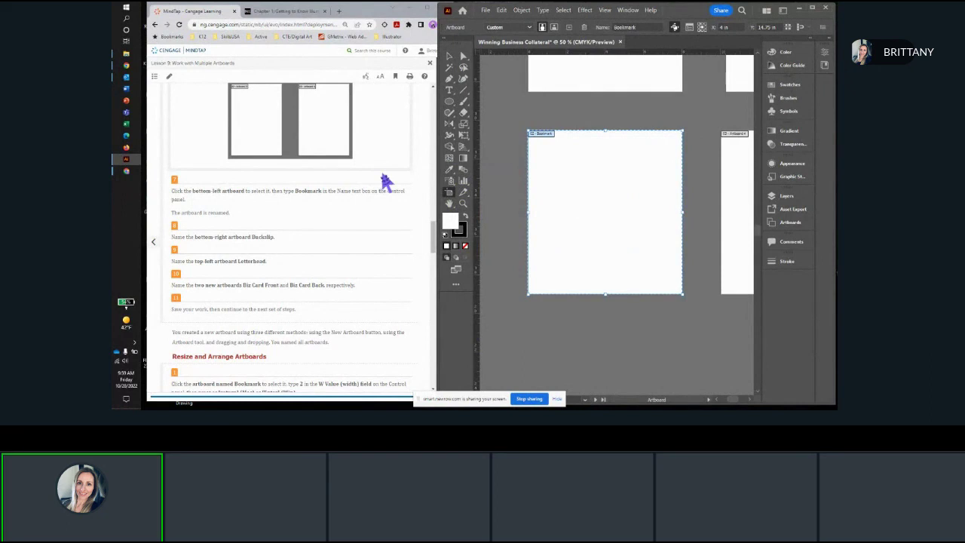
scroll(254, 249, "down", 2)
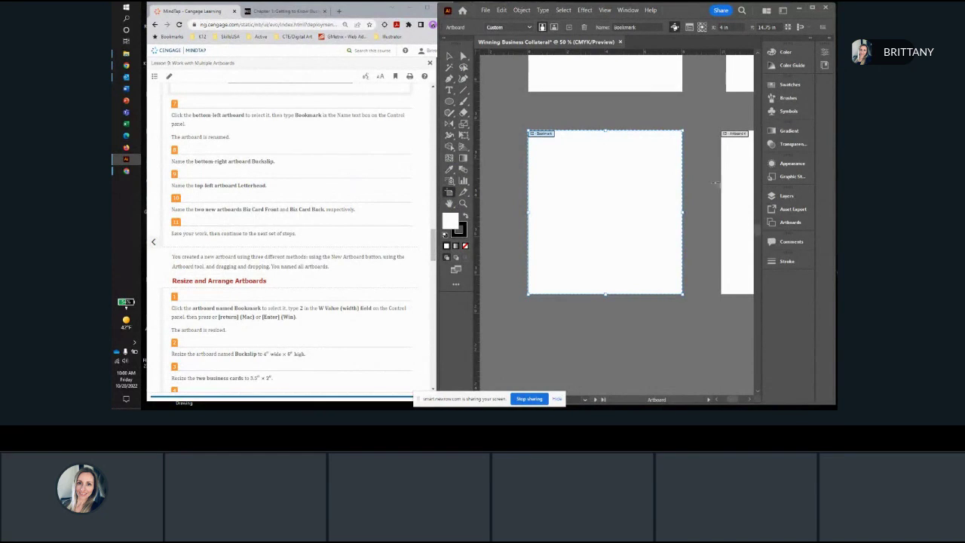
left_click_drag(707, 187, 517, 190)
left_click(572, 175)
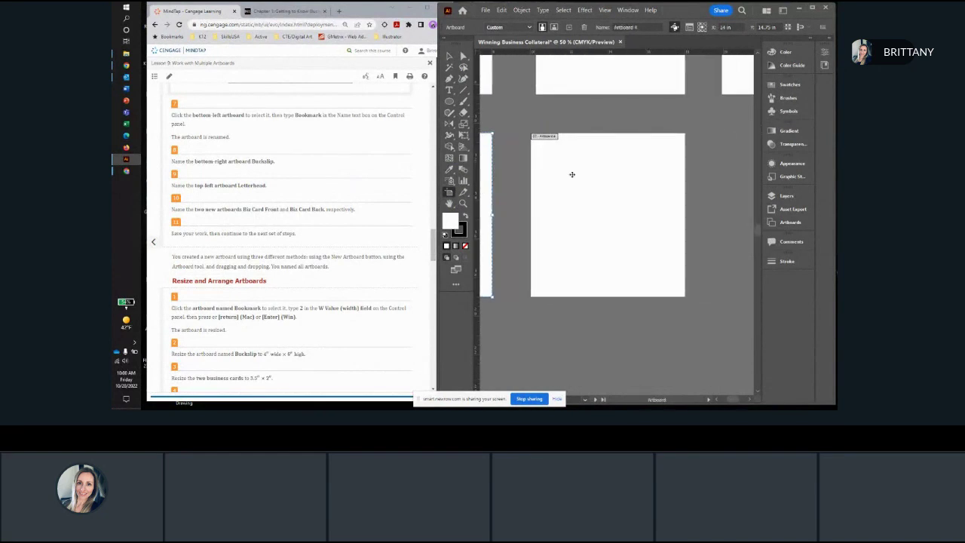
left_click(624, 27)
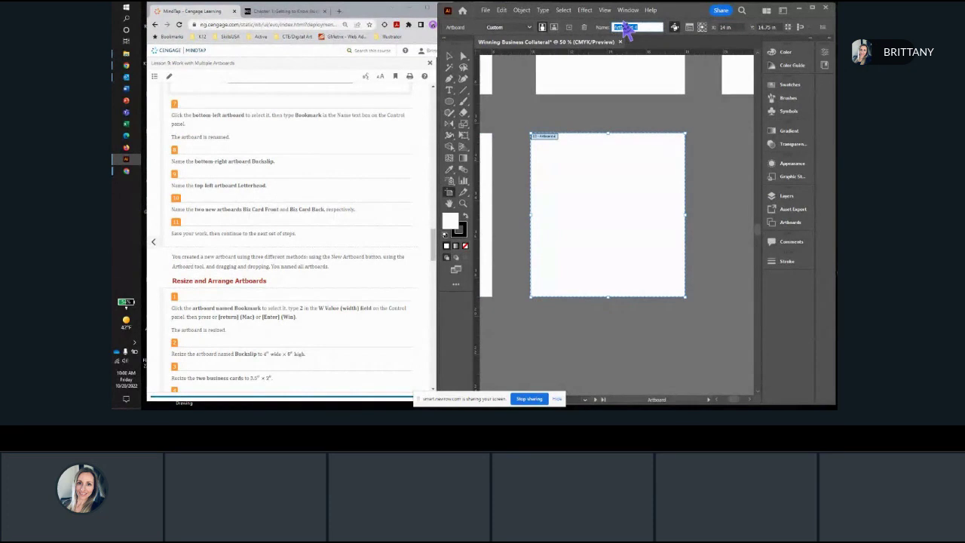
type("Bi")
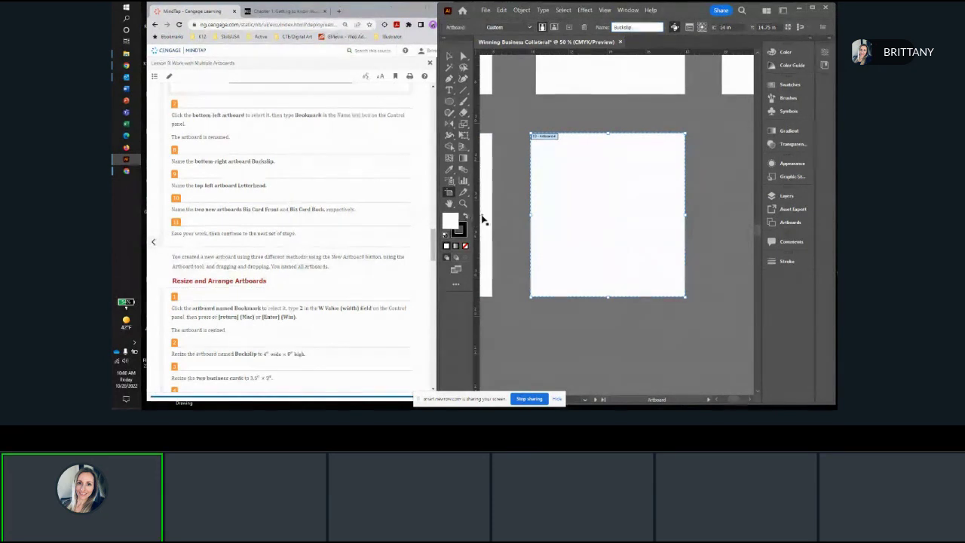
Name the top-left artboard Letterhead, as step 9 of the textbook instructs
scroll(492, 211, "down", 1)
left_click_drag(508, 209, 588, 286)
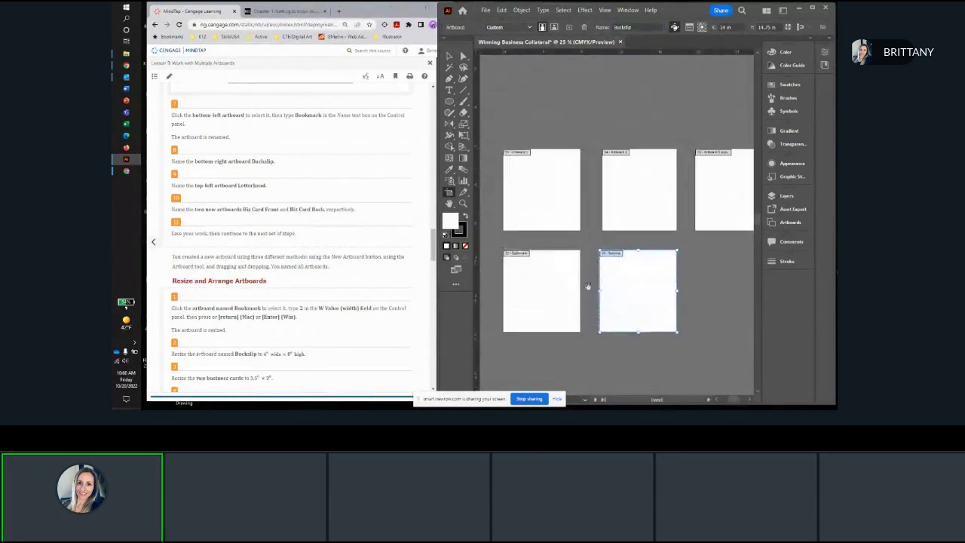
left_click(528, 200)
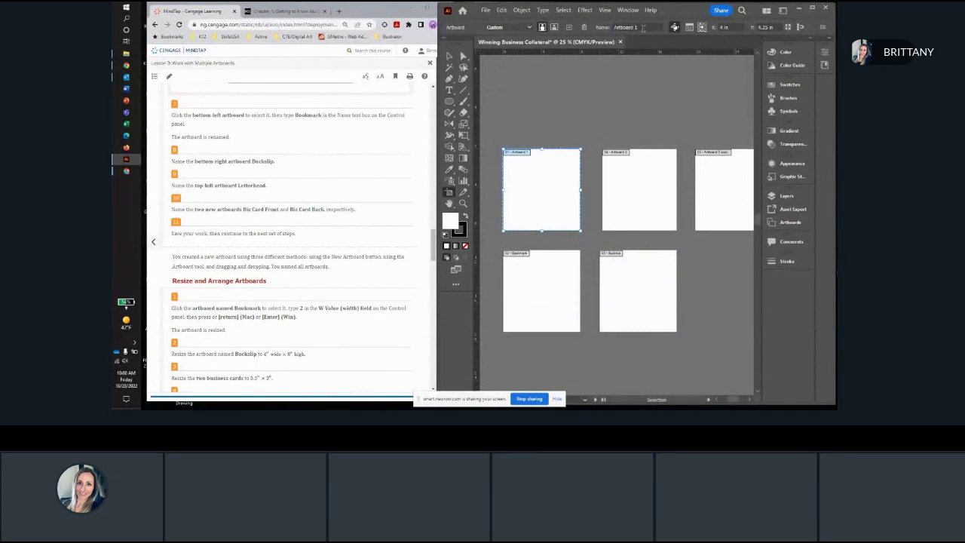
left_click(617, 28)
key("BackSpace")
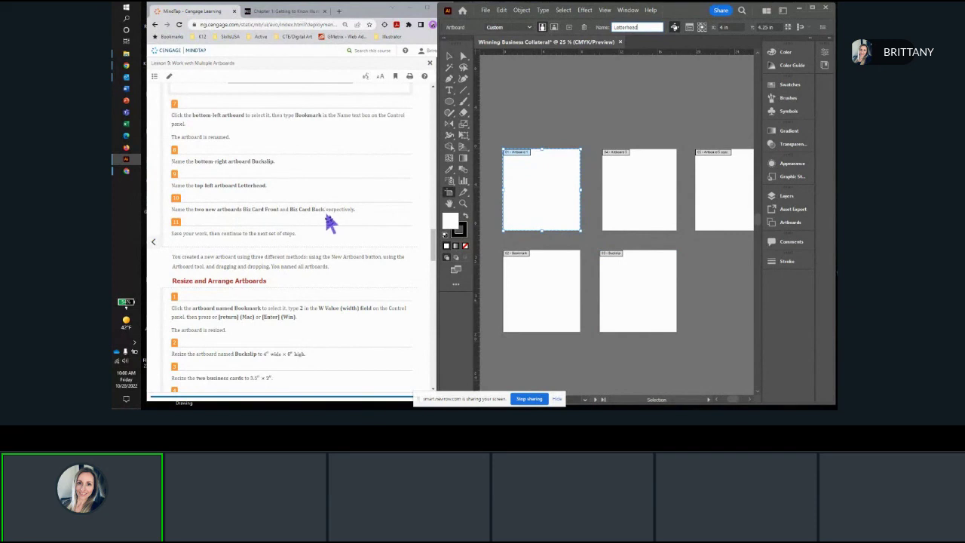
Name the middle artboard in the upper row Biz Card Front
left_click(639, 187)
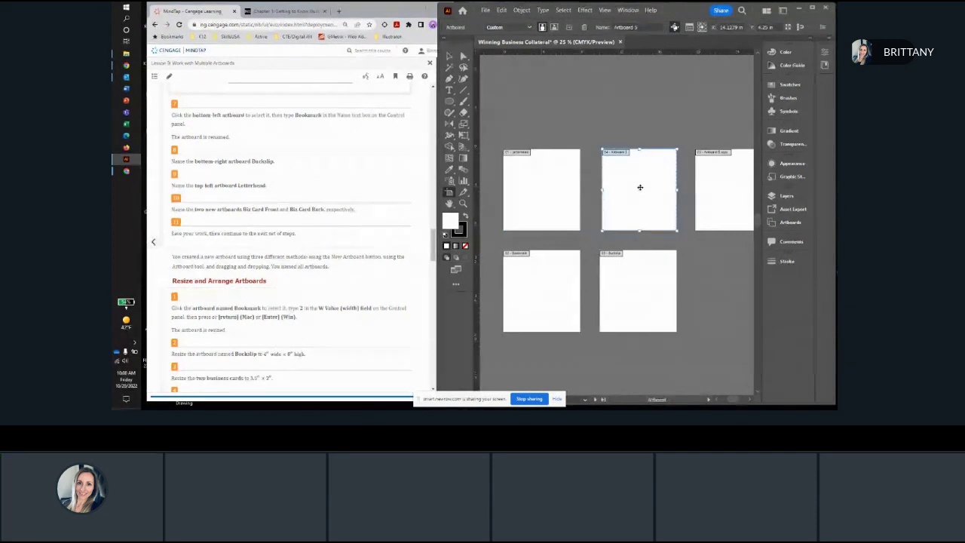
left_click_drag(641, 27, 593, 26)
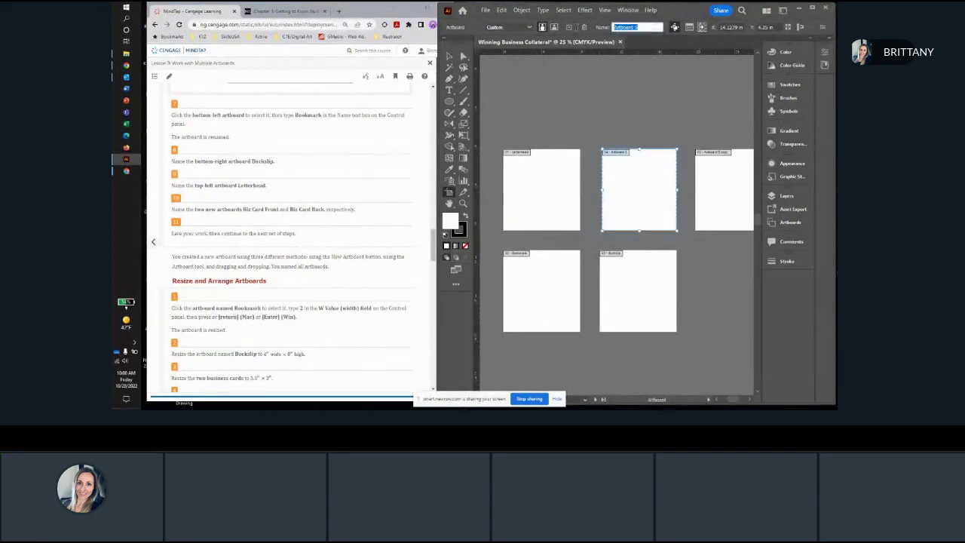
type("B")
type("iz Card Front")
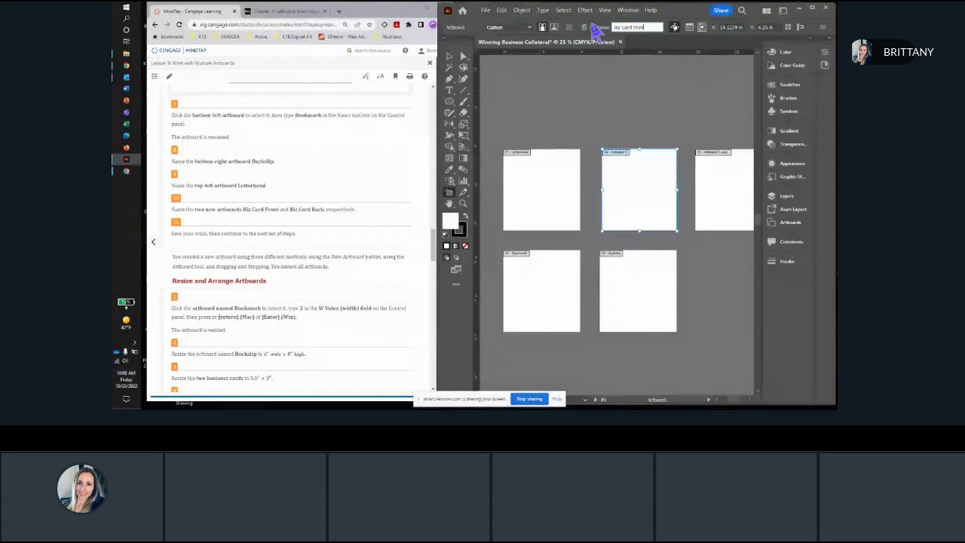
Name the duplicated artboard at the right end of the upper row Biz Card Back
left_click(727, 180)
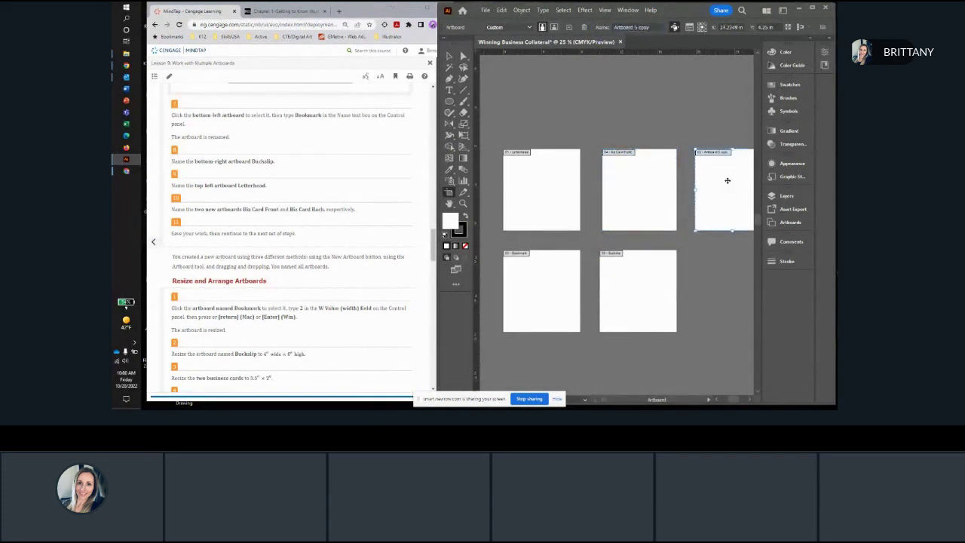
left_click(649, 28)
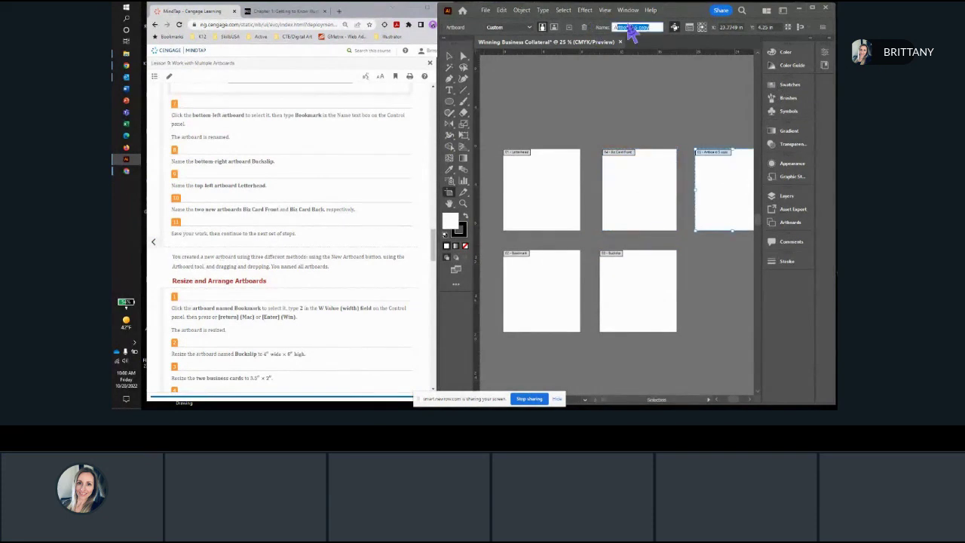
type("Biz Card Back")
Set the Bookmark artboard's width to 2 in, following step 1 of Resize and Arrange Artboards
scroll(324, 279, "down", 5)
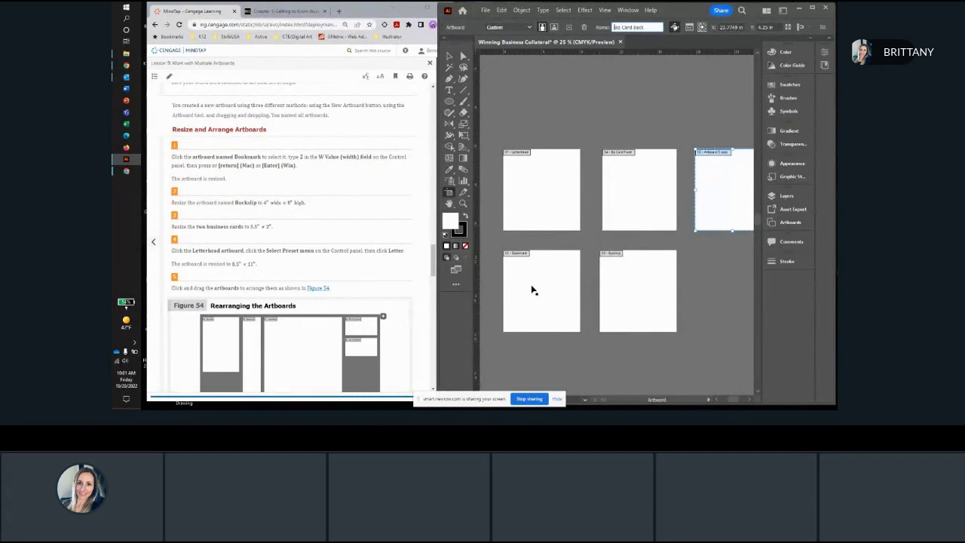
left_click(531, 286)
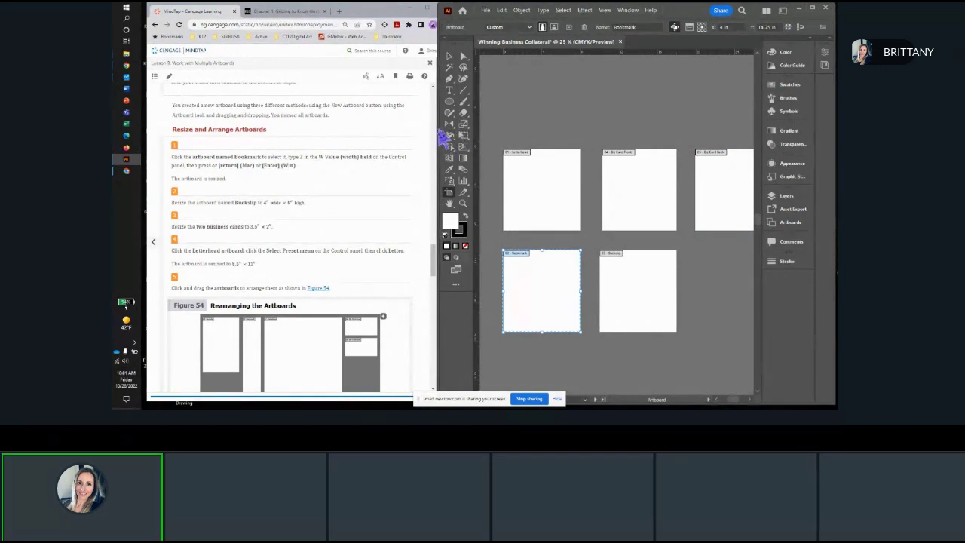
left_click_drag(425, 123, 296, 111)
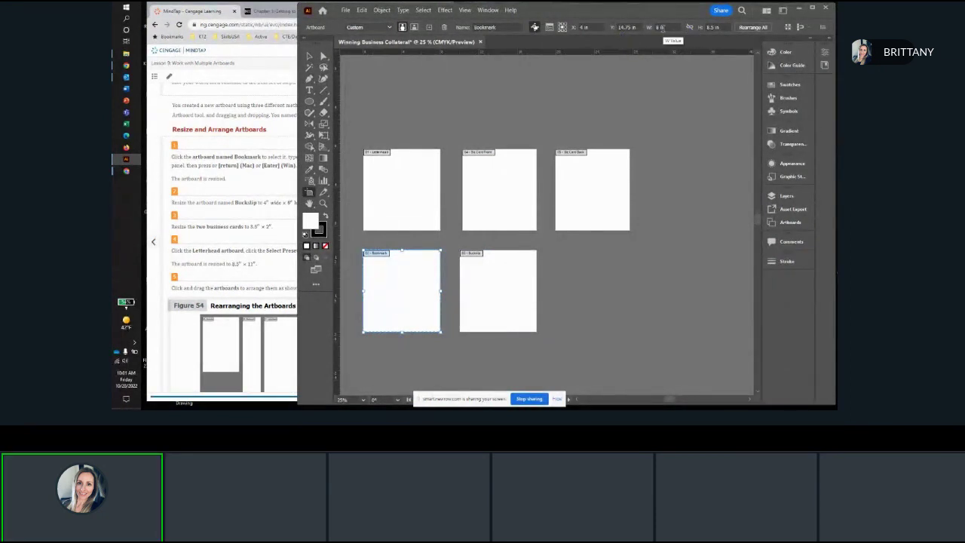
mouse_move(580, 12)
left_mouse_down()
mouse_move(642, 147)
mouse_move(601, 213)
mouse_move(600, 9)
mouse_move(610, 35)
mouse_move(605, 179)
mouse_move(586, 11)
left_mouse_up()
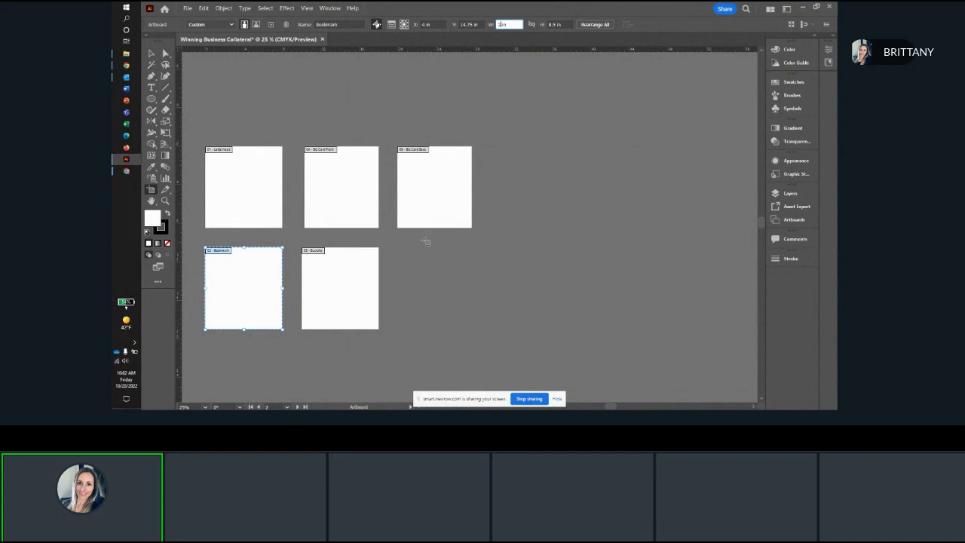
left_click(151, 53)
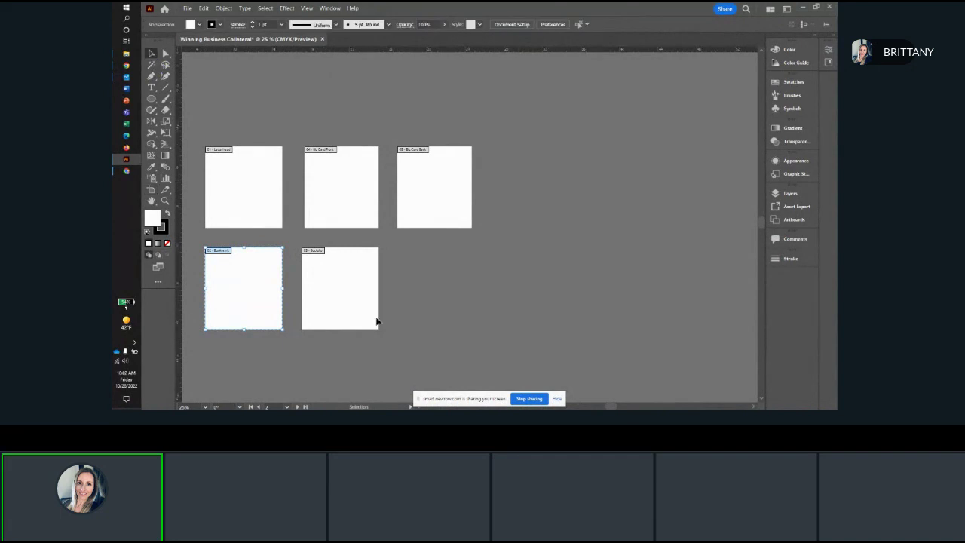
scroll(255, 277, "up", 2)
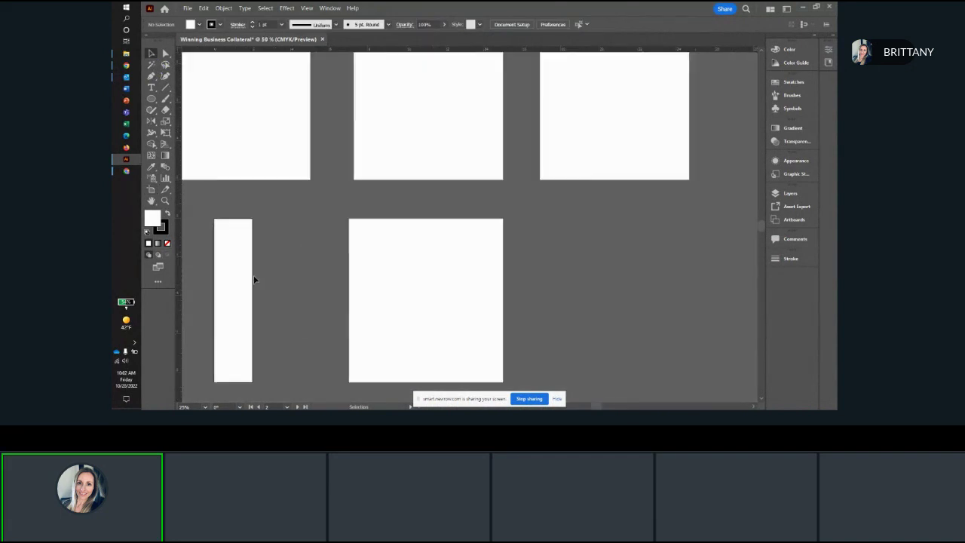
scroll(251, 263, "down", 2)
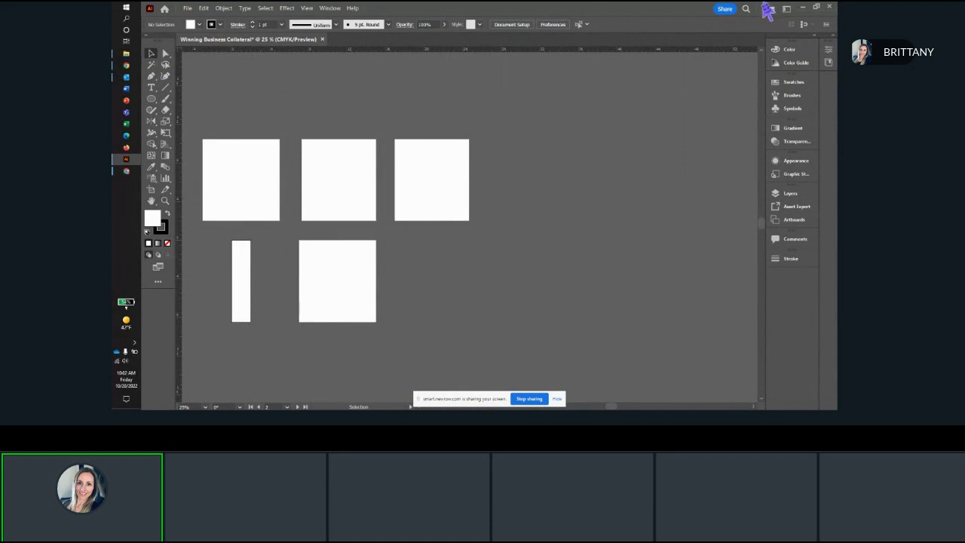
left_click(816, 9)
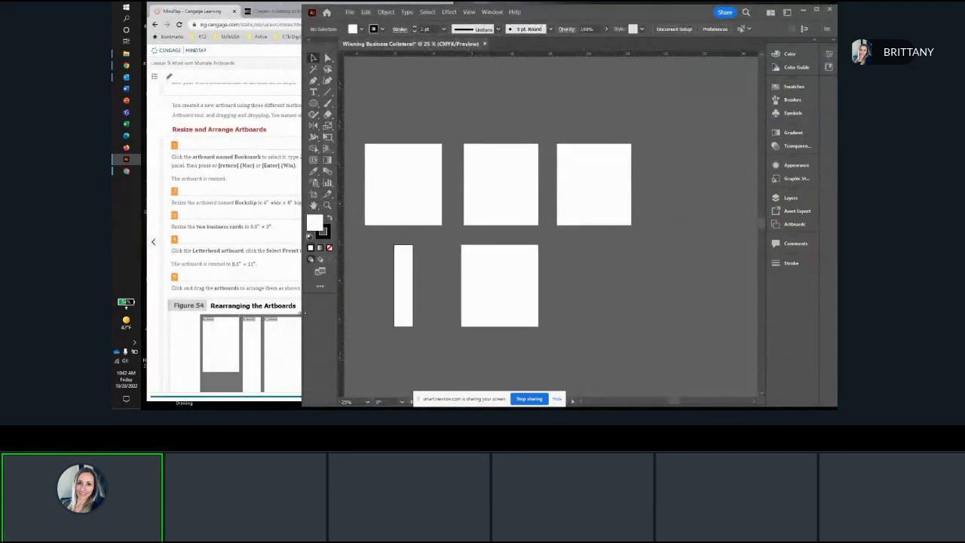
Resize the Buckslip artboard to 4 in wide by 6 in high, following step 2 of Resize and Arrange Artboards
left_click_drag(303, 320, 425, 286)
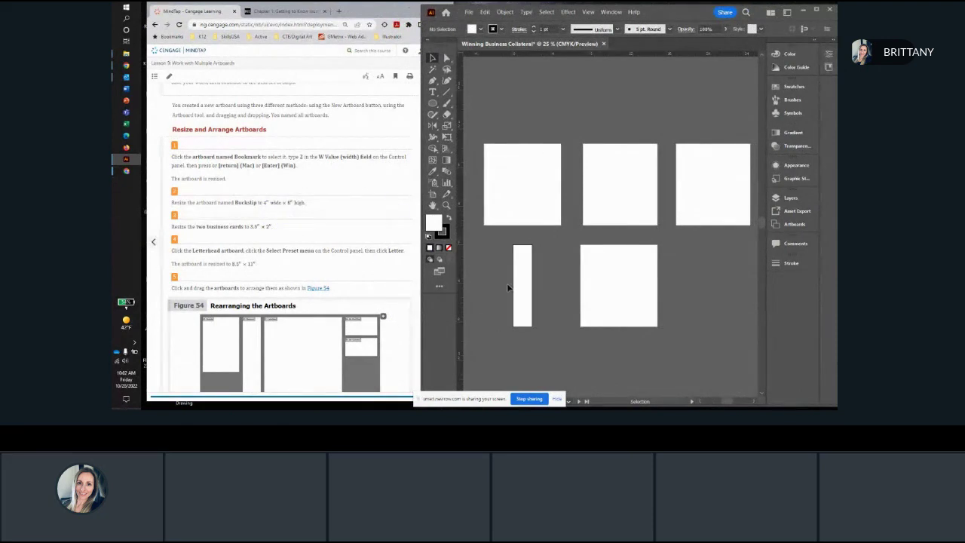
left_click(432, 193)
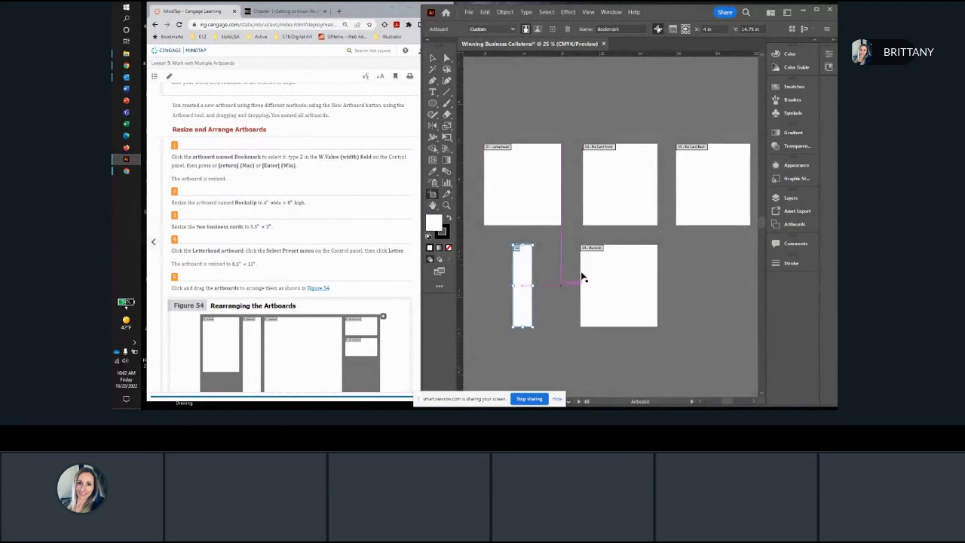
left_click(599, 267)
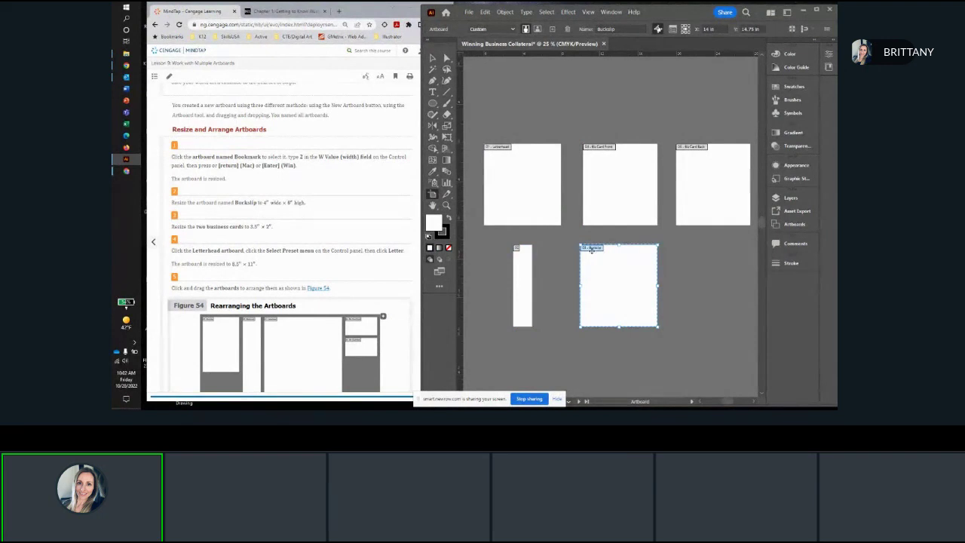
left_click_drag(593, 247, 595, 247)
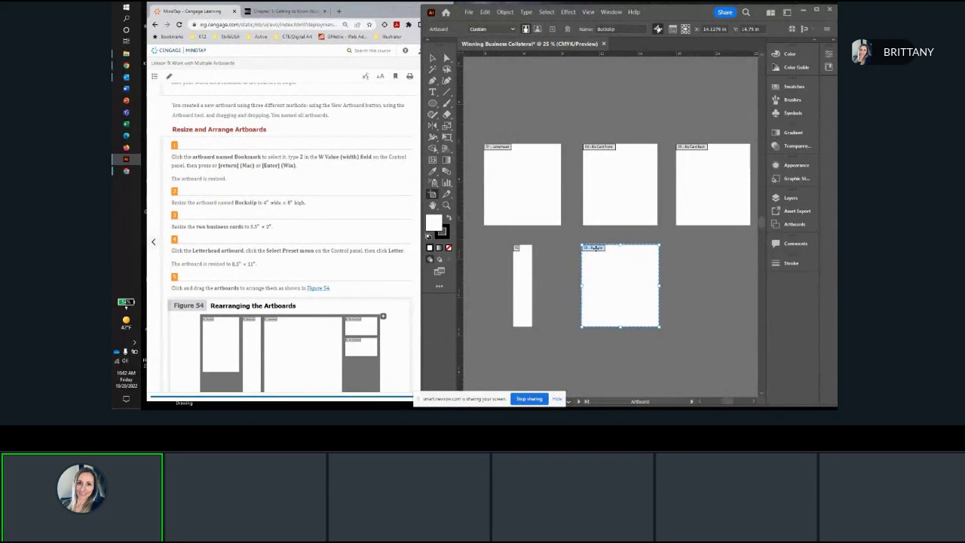
double_click(596, 249)
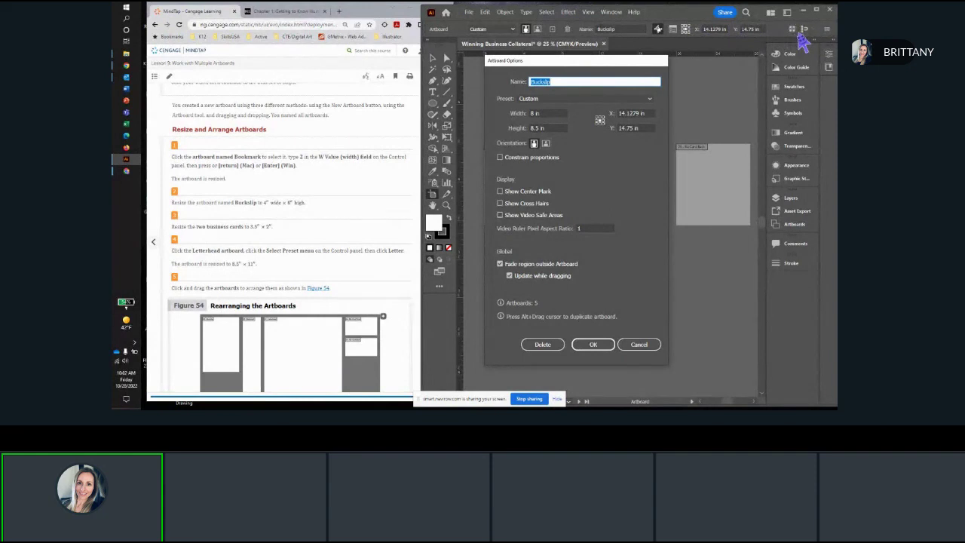
left_click(542, 112)
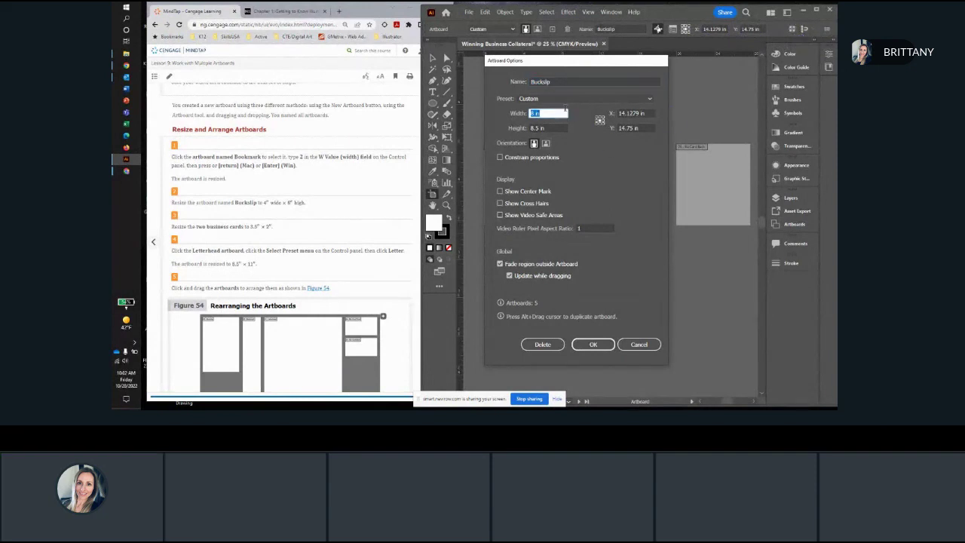
type("4")
key("Tab")
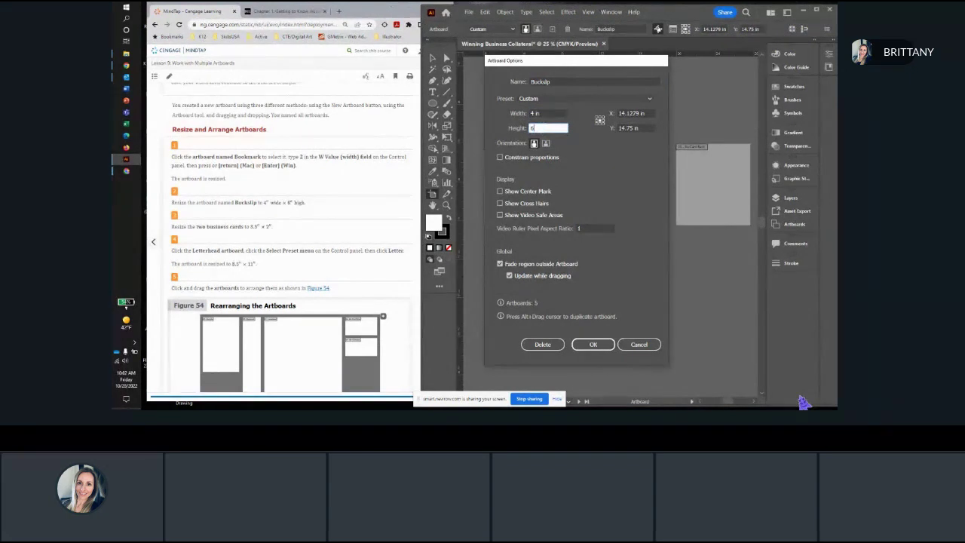
type("6")
left_click(592, 346)
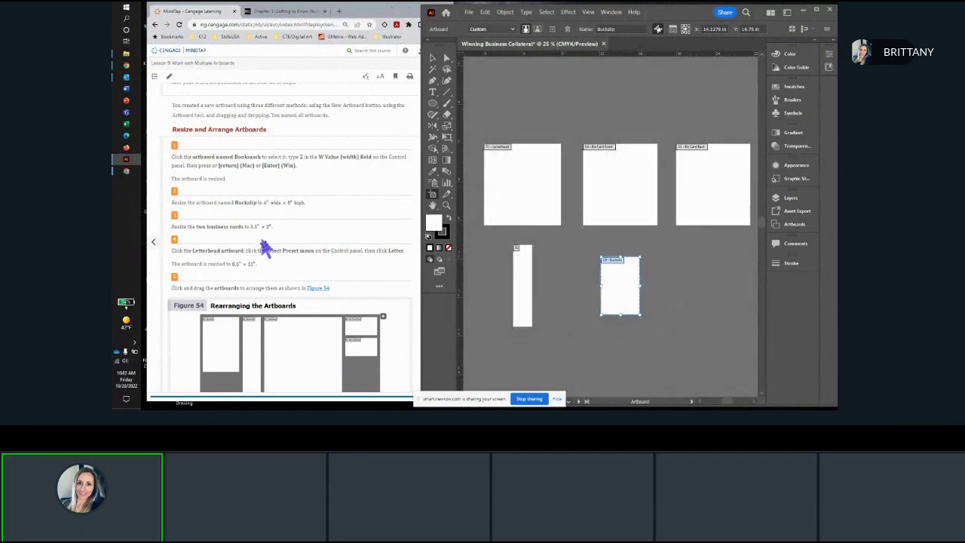
Resize the Biz Card Back artboard to 3.5 in wide by 2 in high
scroll(264, 247, "down", 1)
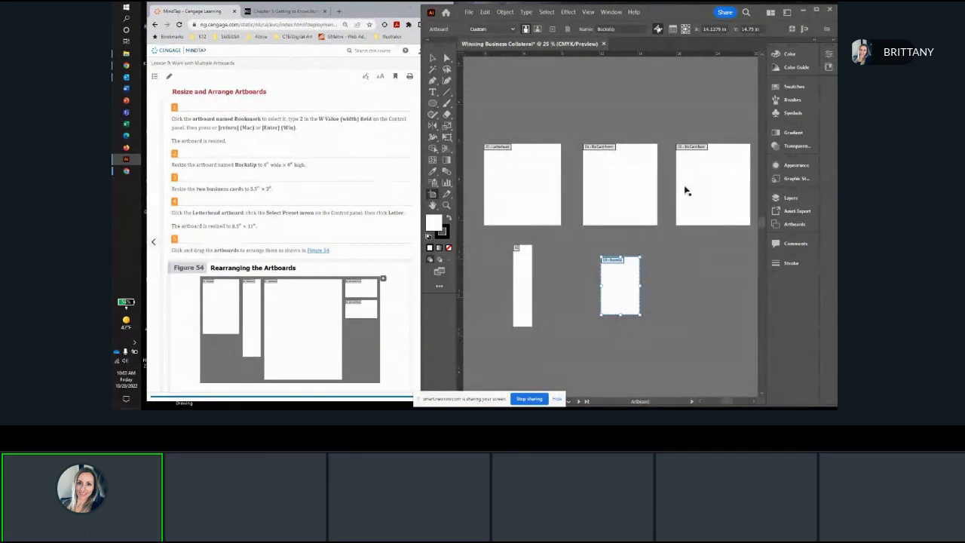
left_click(621, 184)
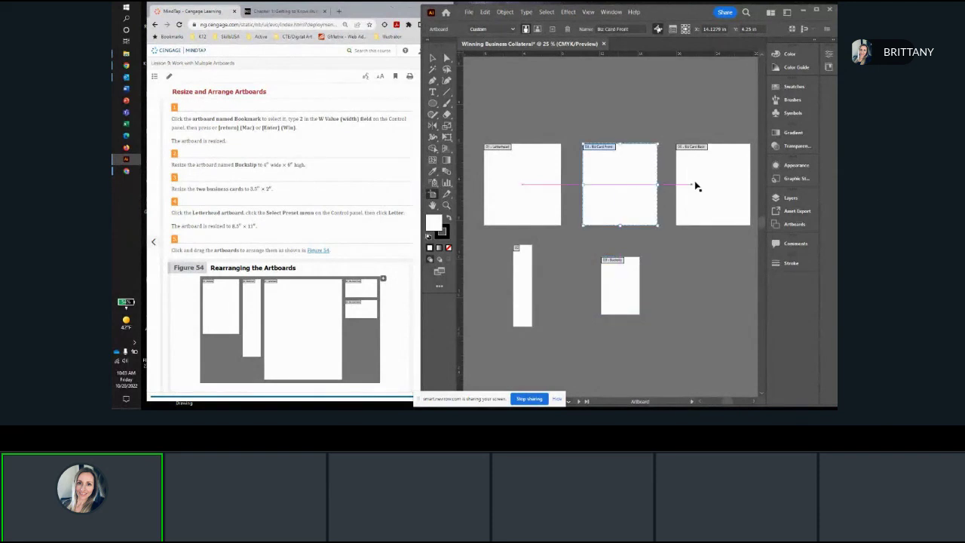
left_click(697, 187, "shift")
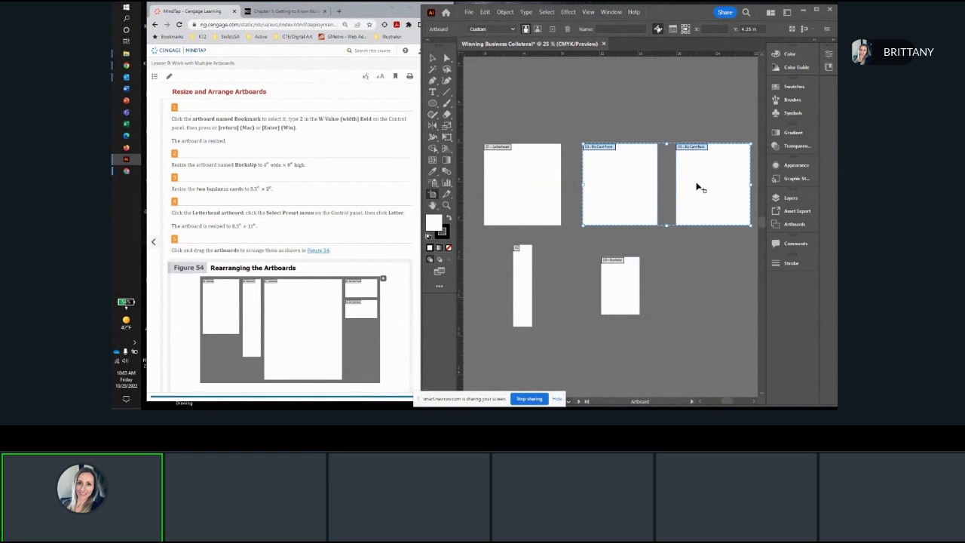
left_click(692, 147)
double_click(692, 147)
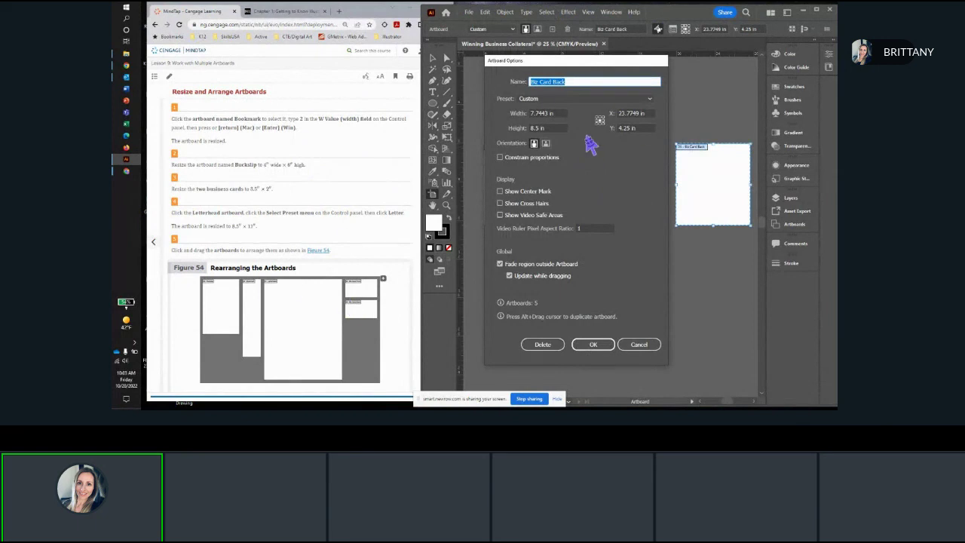
left_click(558, 113)
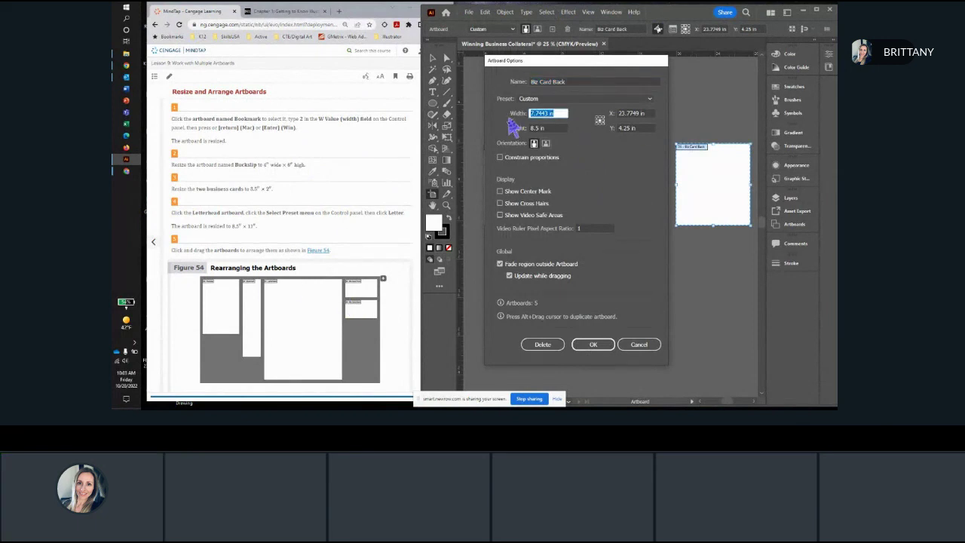
type("3.5")
key("Tab")
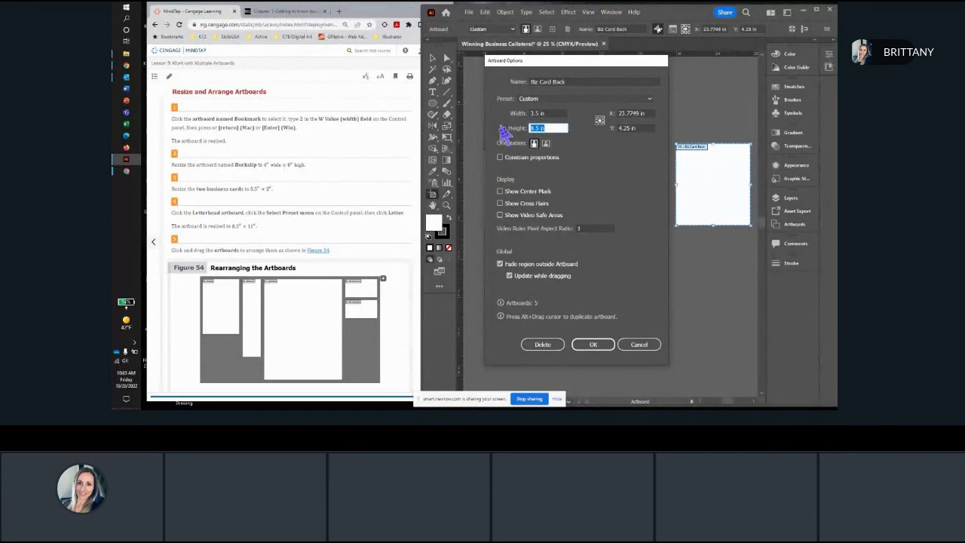
type("2")
left_click(594, 345)
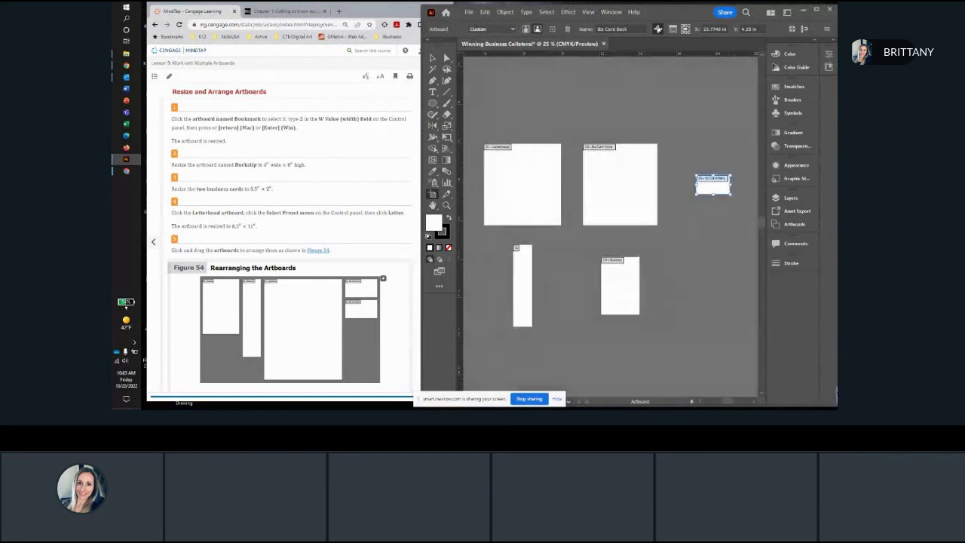
Resize the Biz Card Front artboard to 3.5 in wide by 2 in high
left_click(617, 163)
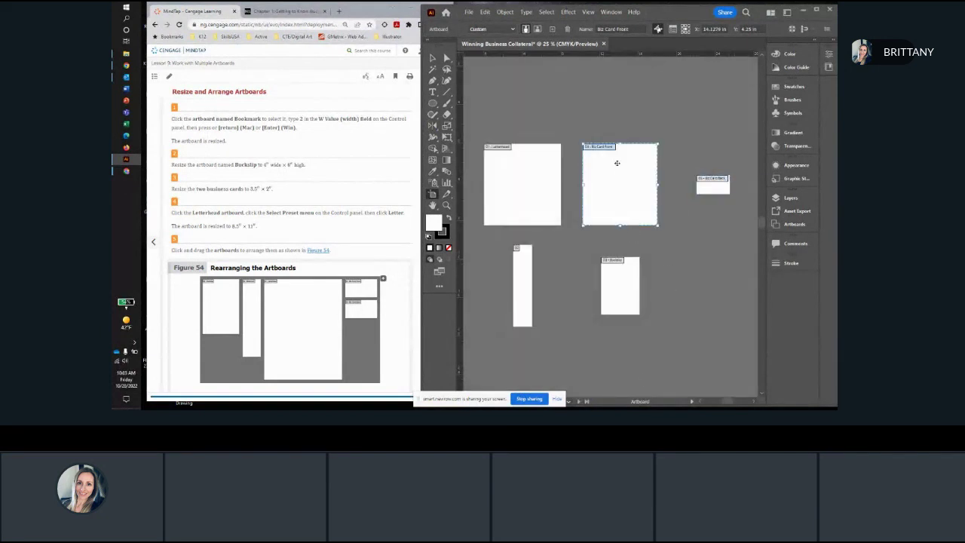
double_click(596, 146)
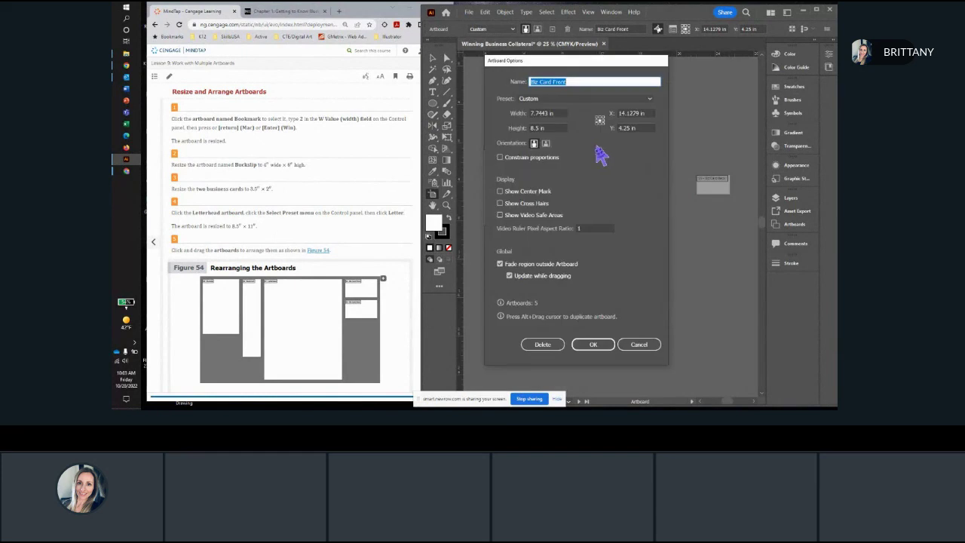
left_click(560, 112)
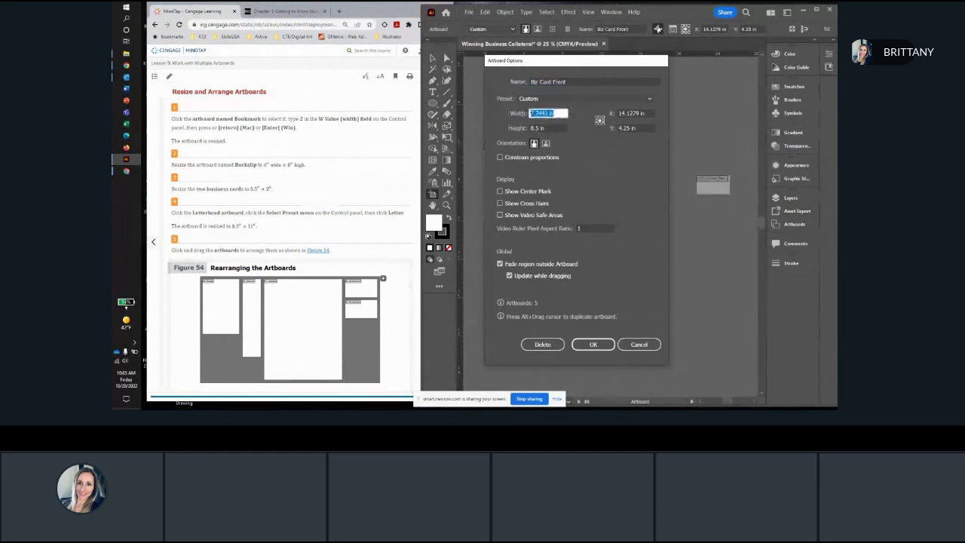
type("3.5")
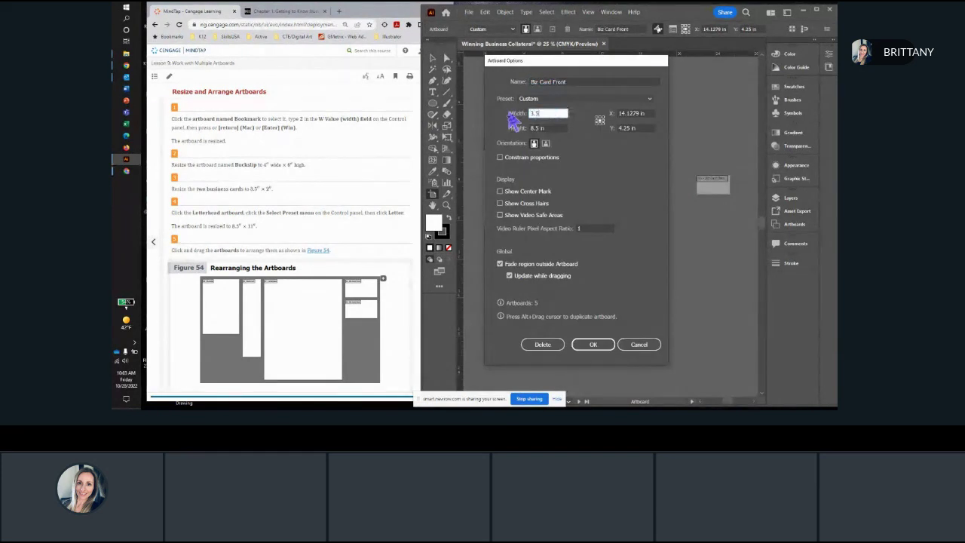
left_click(540, 128)
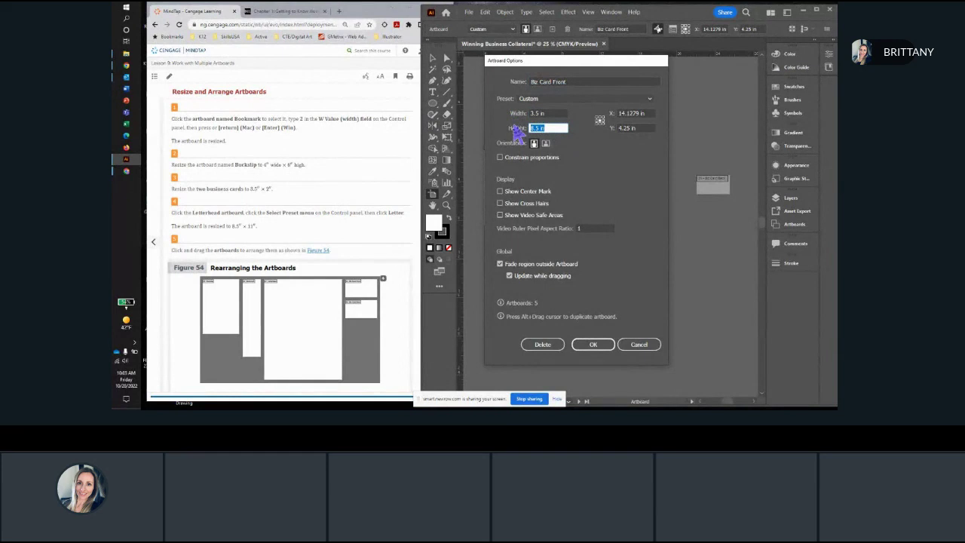
type("2")
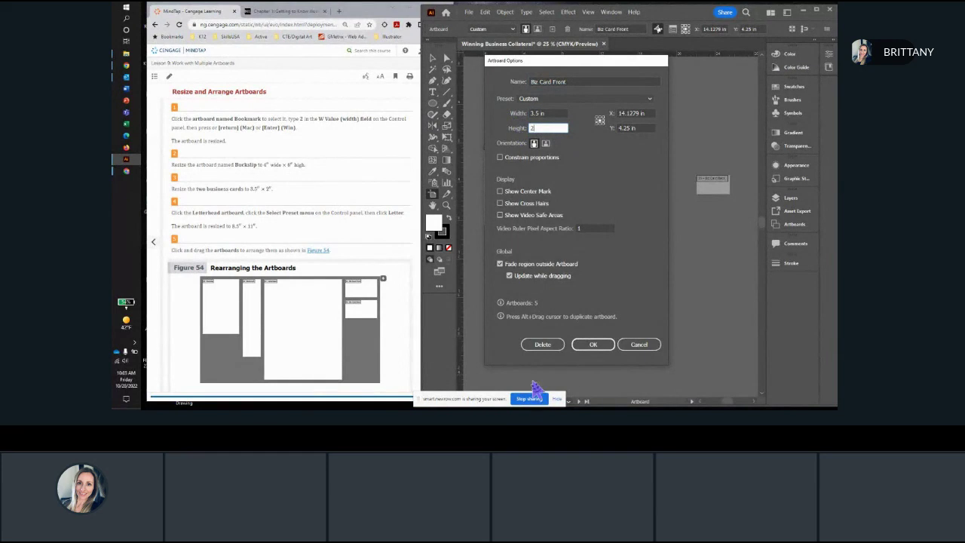
left_click(593, 344)
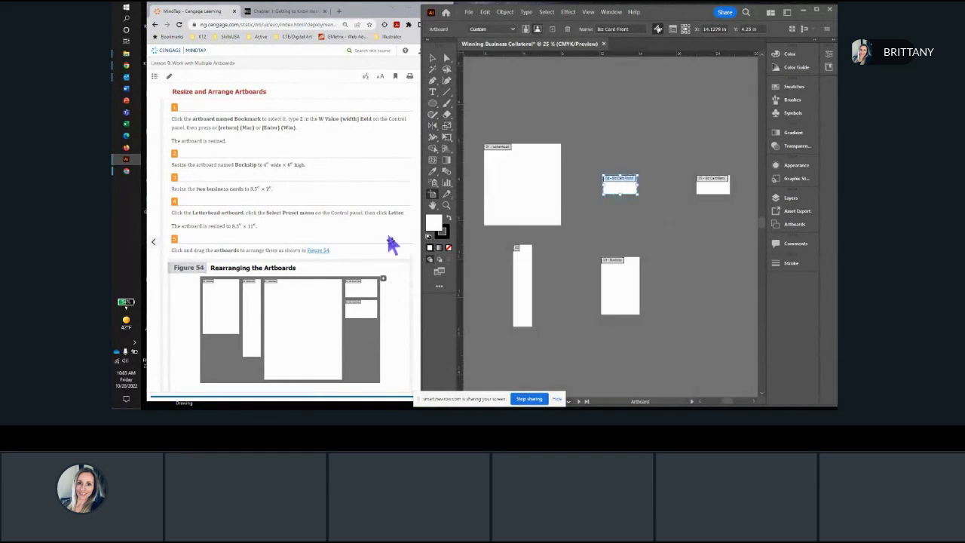
Apply the Letter size preset to the Letterhead artboard, as step 4 of the textbook instructs
scroll(386, 226, "down", 2)
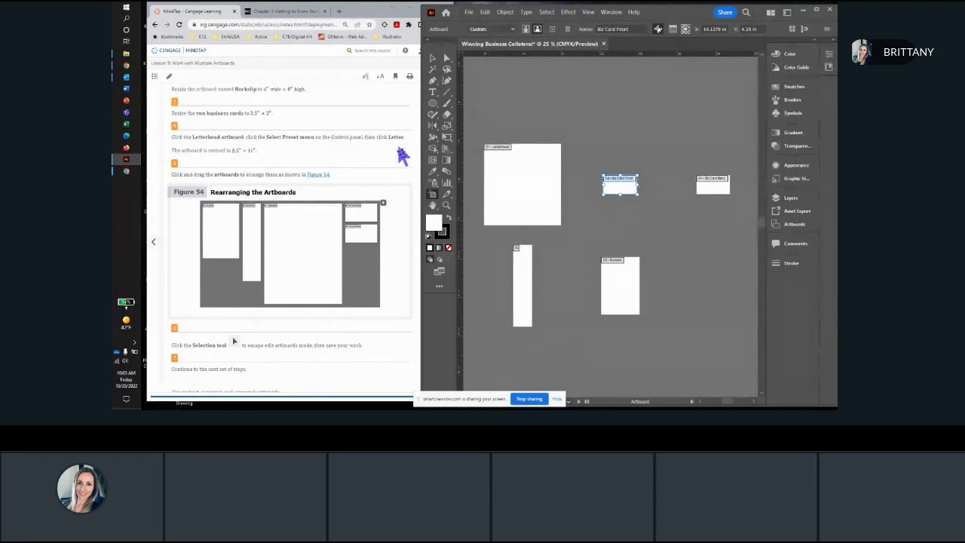
left_click(527, 175)
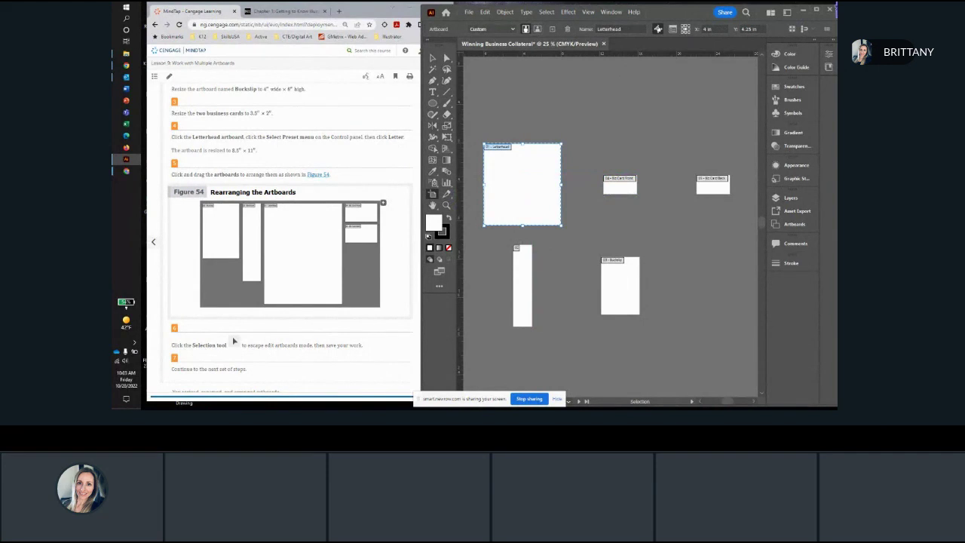
left_click(512, 30)
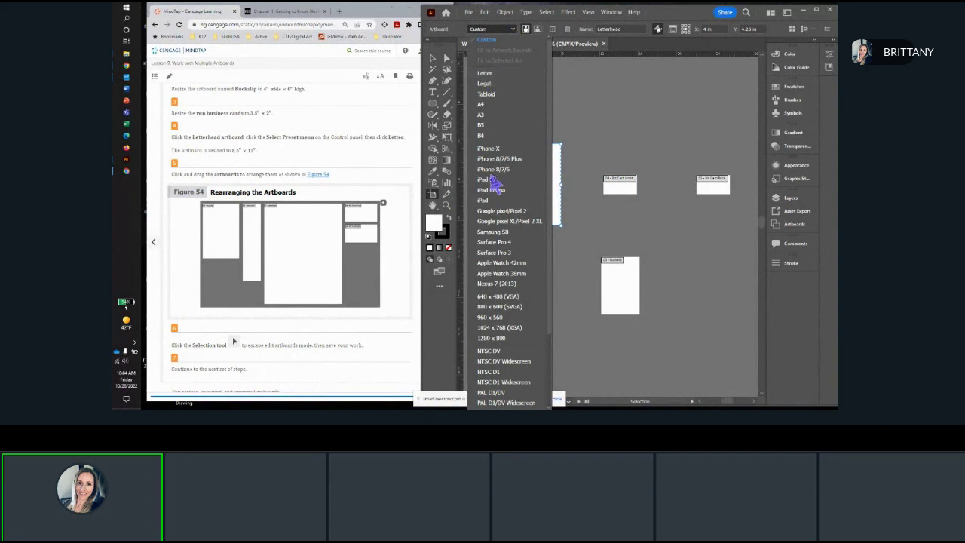
left_click(487, 75)
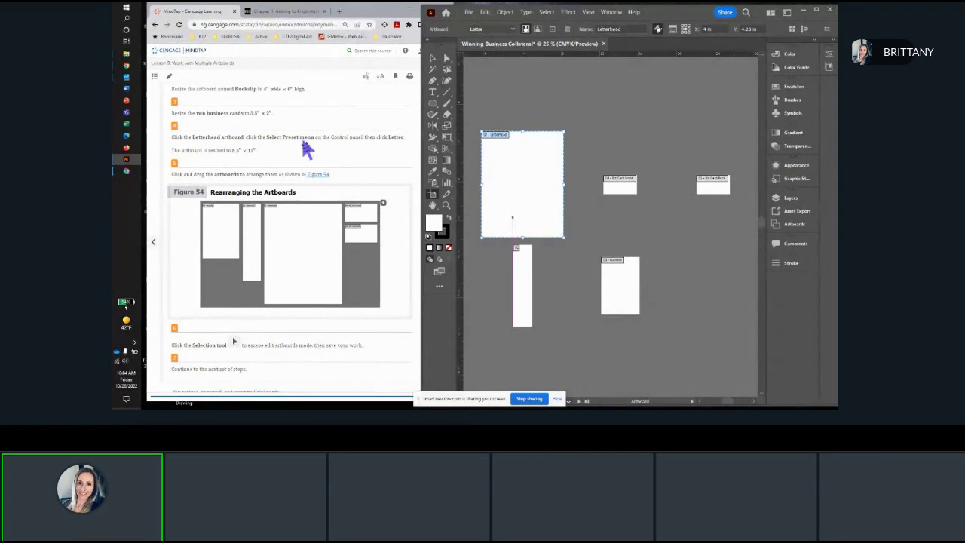
Leave artboard editing mode by switching to the Selection tool, as step 6 of the textbook instructs
scroll(307, 149, "down", 5)
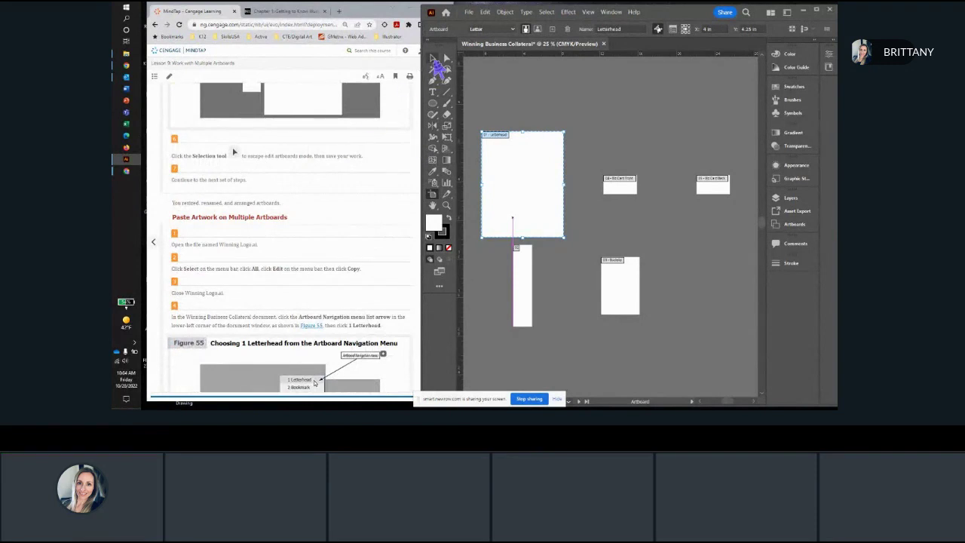
left_click(432, 58)
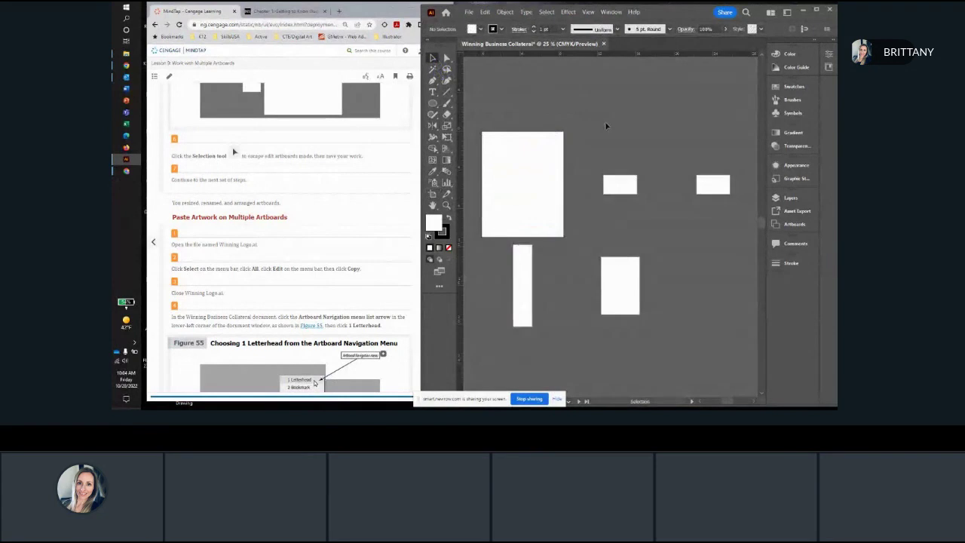
scroll(508, 205, "down", 2)
left_click_drag(519, 211, 519, 168)
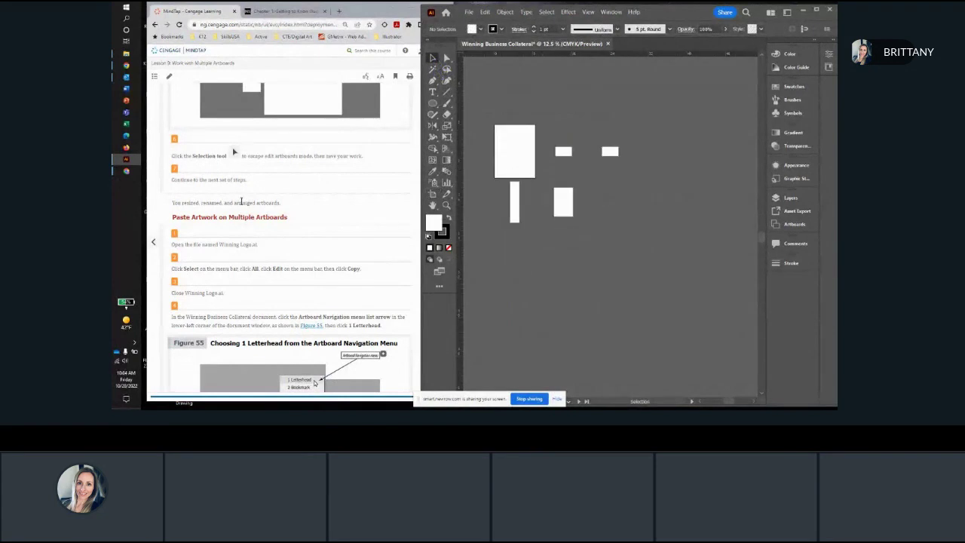
Try to download the Winning Logo file from the course's Ch 1 Lesson 9 assignment, signing back in with the saved credentials
scroll(241, 200, "down", 3)
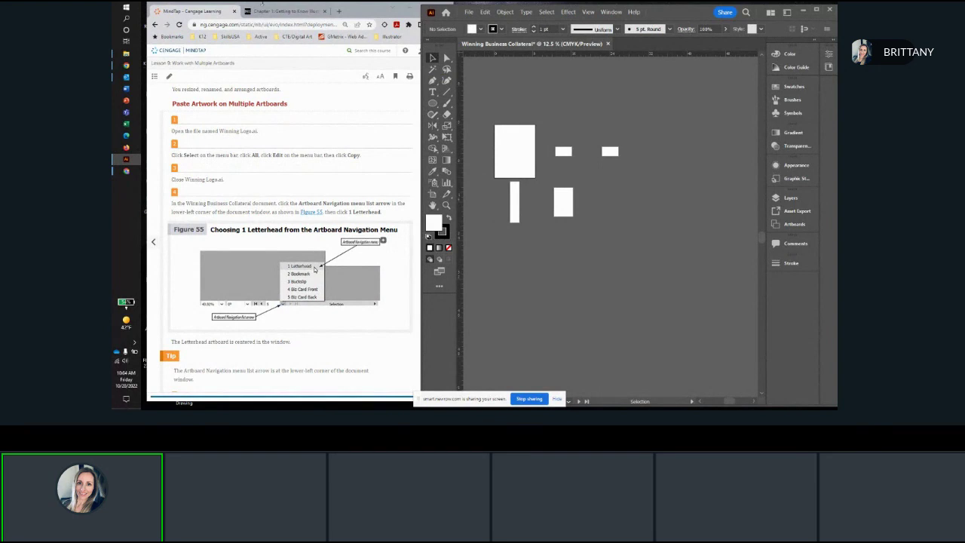
left_click(260, 10)
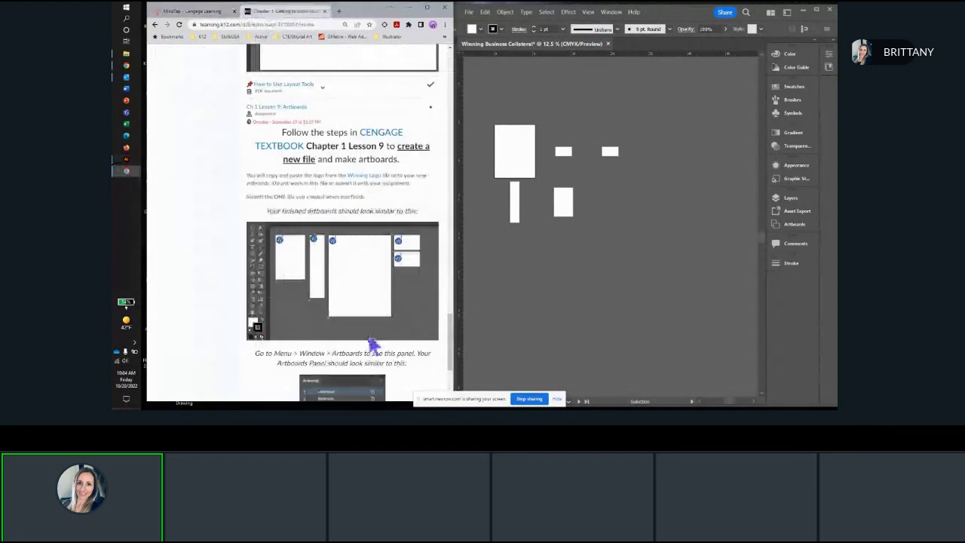
left_click(364, 175)
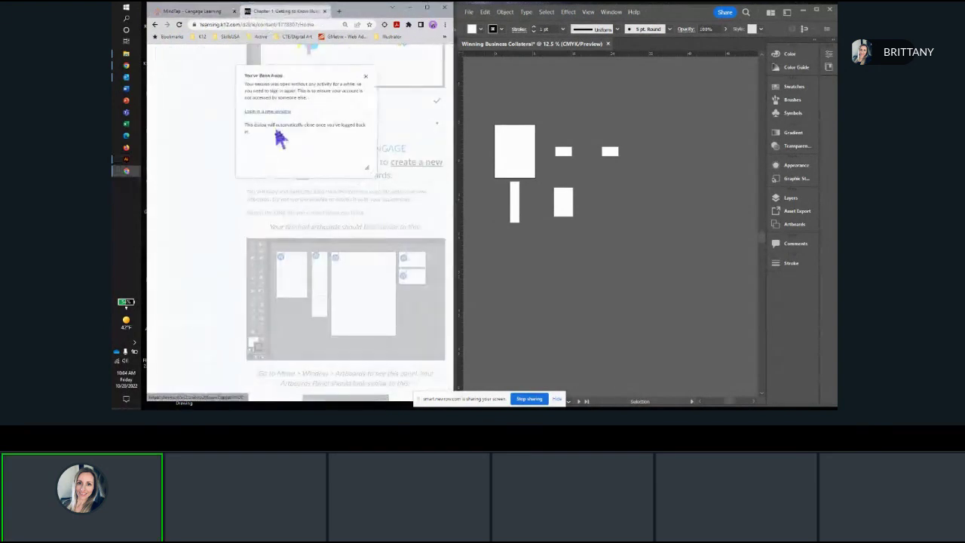
left_click(264, 118)
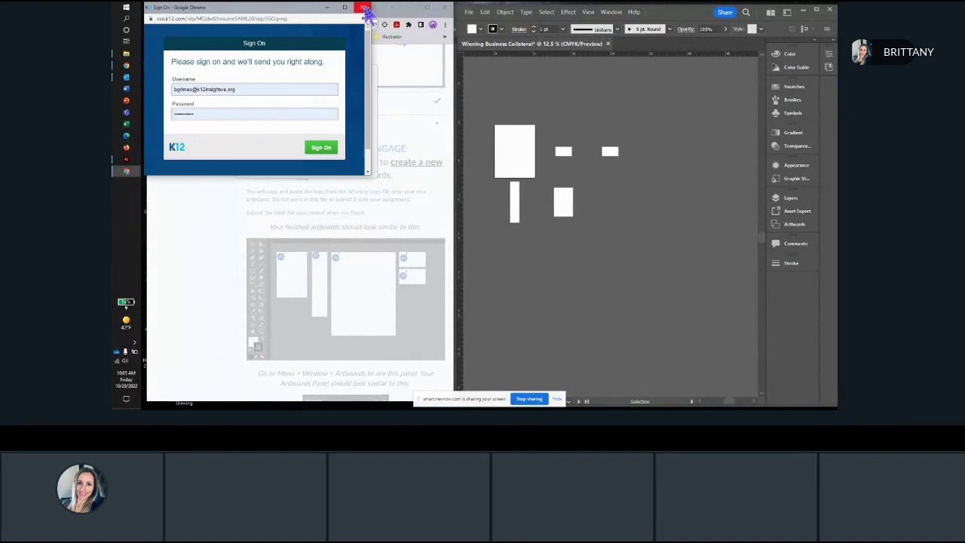
left_click(321, 148)
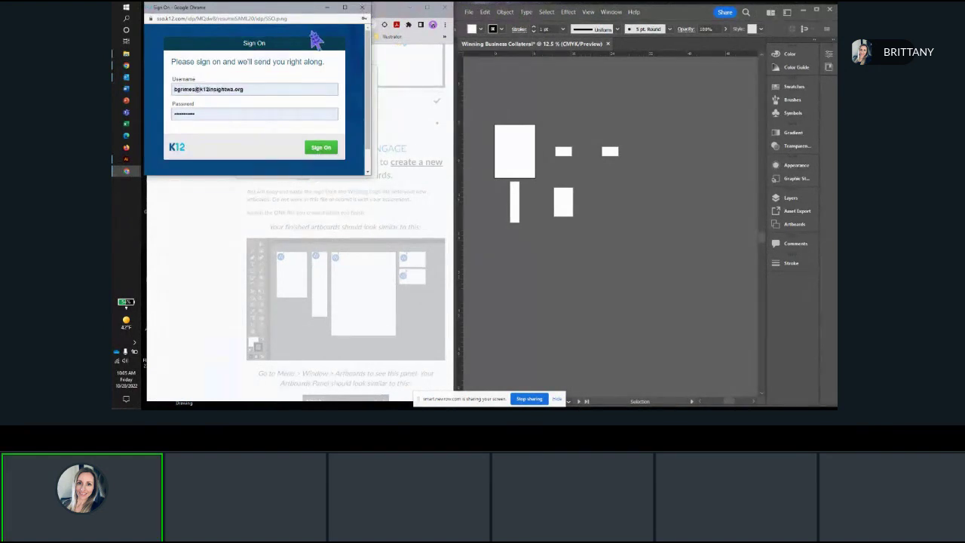
left_click(362, 7)
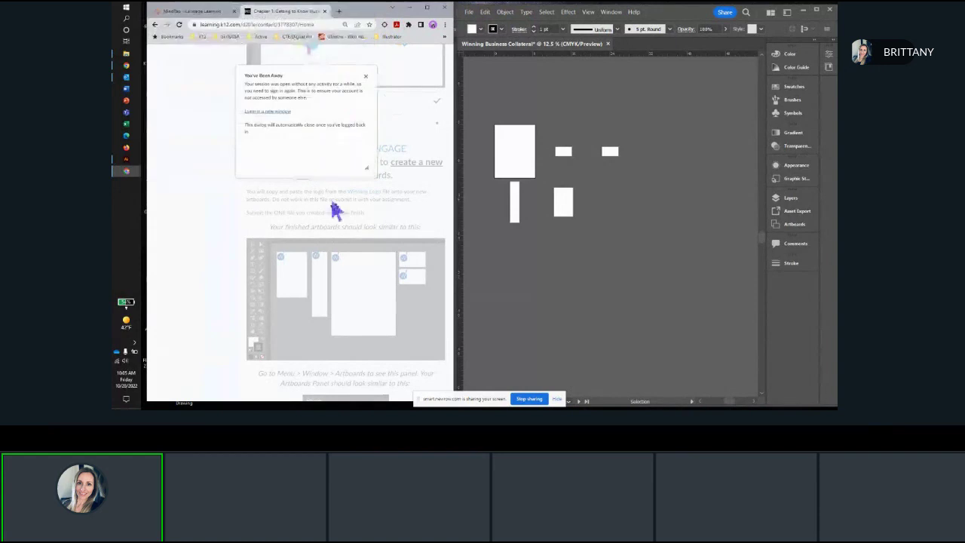
left_click(366, 78)
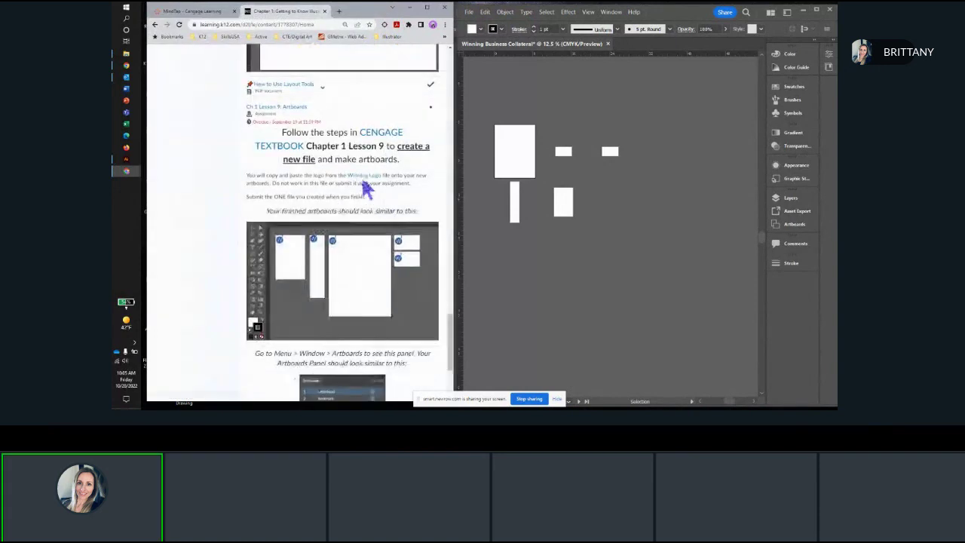
left_click(364, 178)
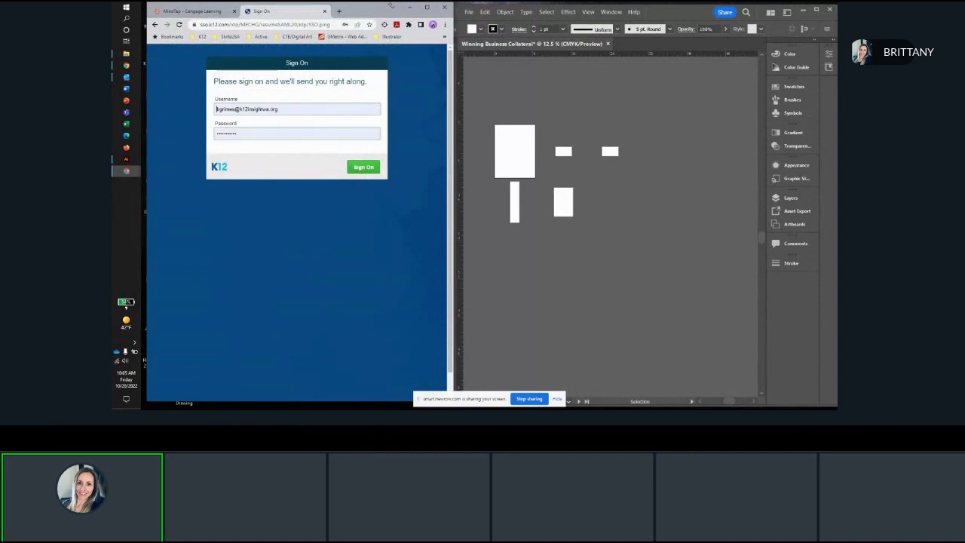
left_click(356, 169)
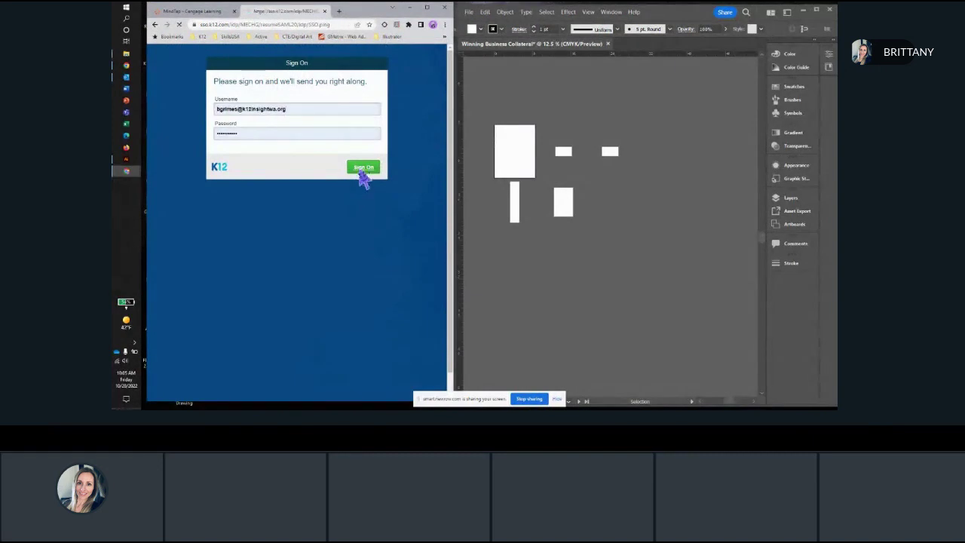
left_click(325, 11)
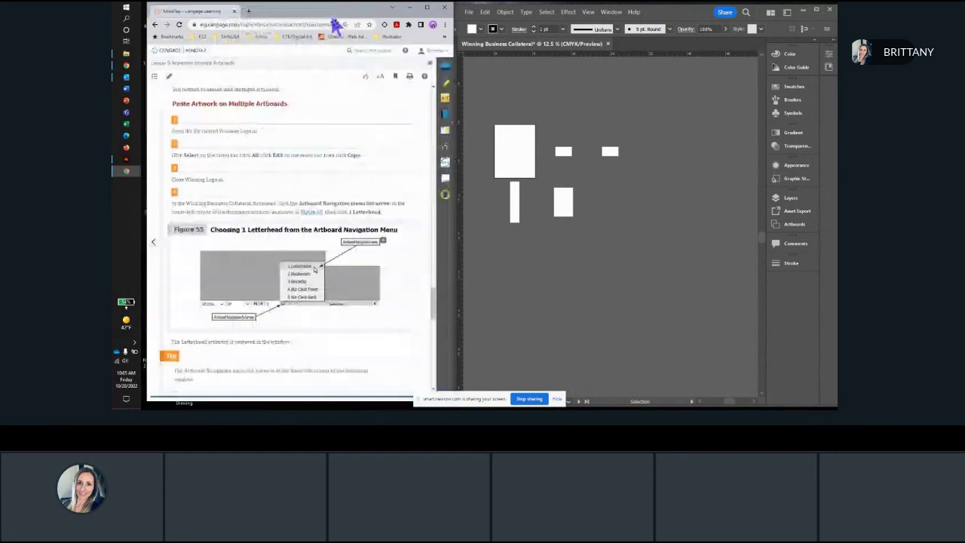
Reopen the K12 online school in a new browser tab and open the Chapter 1 content of class TCH421_AdobeIllust_Sec10_Tri1_22-23
left_click(250, 11)
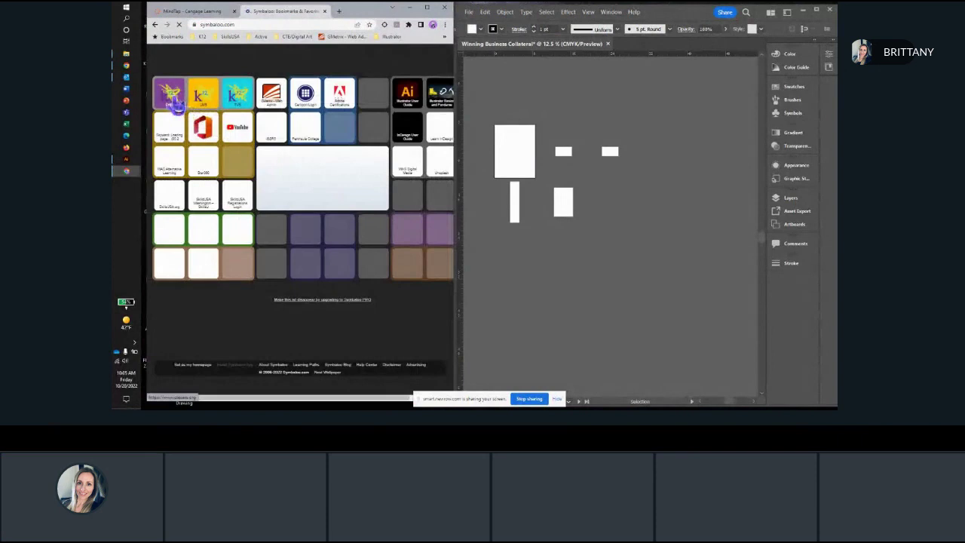
left_click(176, 101)
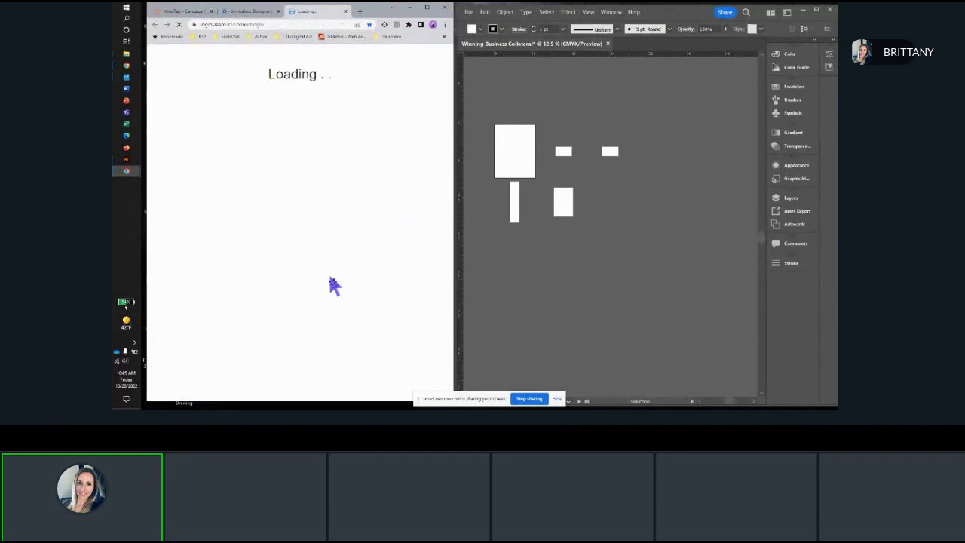
left_click(291, 238)
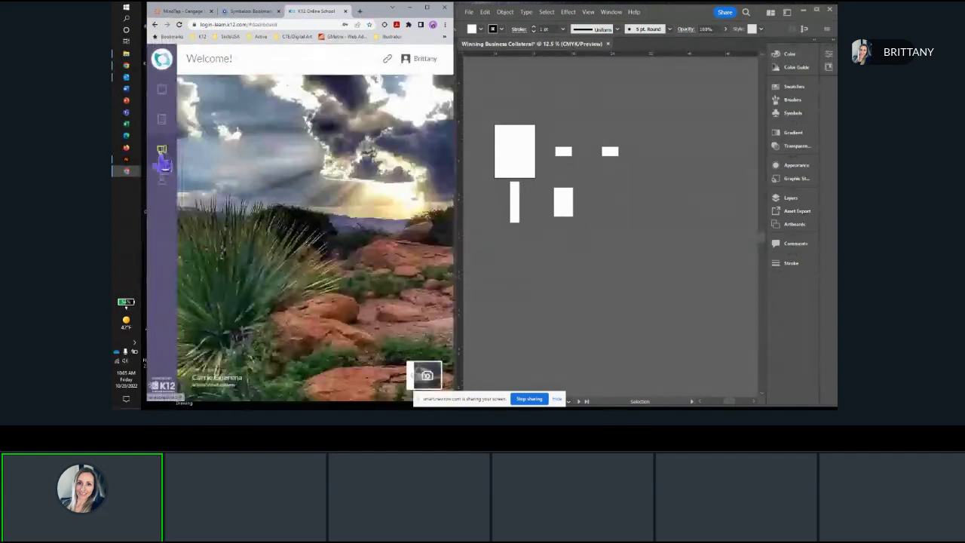
left_click(162, 122)
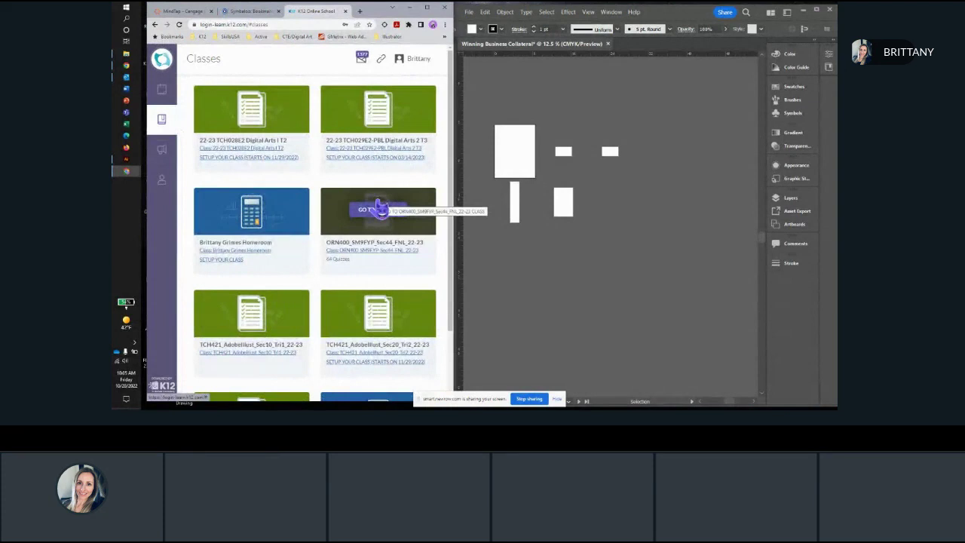
left_click(275, 345)
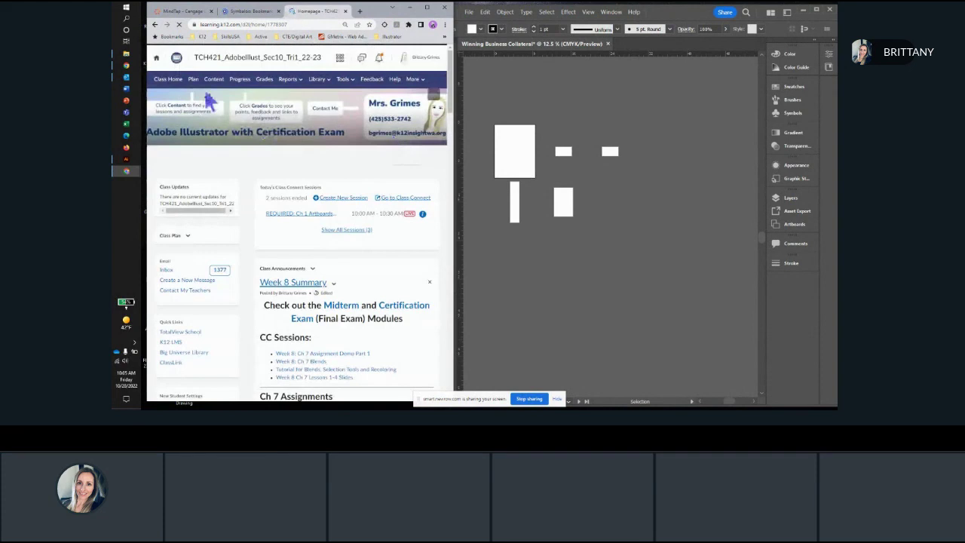
left_click(213, 80)
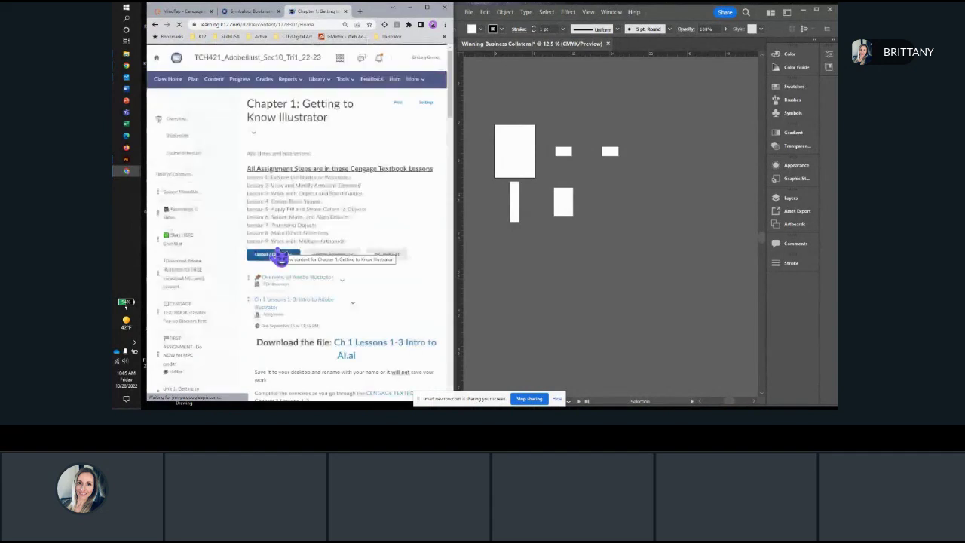
Download the Winning Logo file from the Ch 1 Lesson 9: Artboards assignment and open it in Illustrator
scroll(280, 258, "down", 2)
scroll(287, 253, "down", 15)
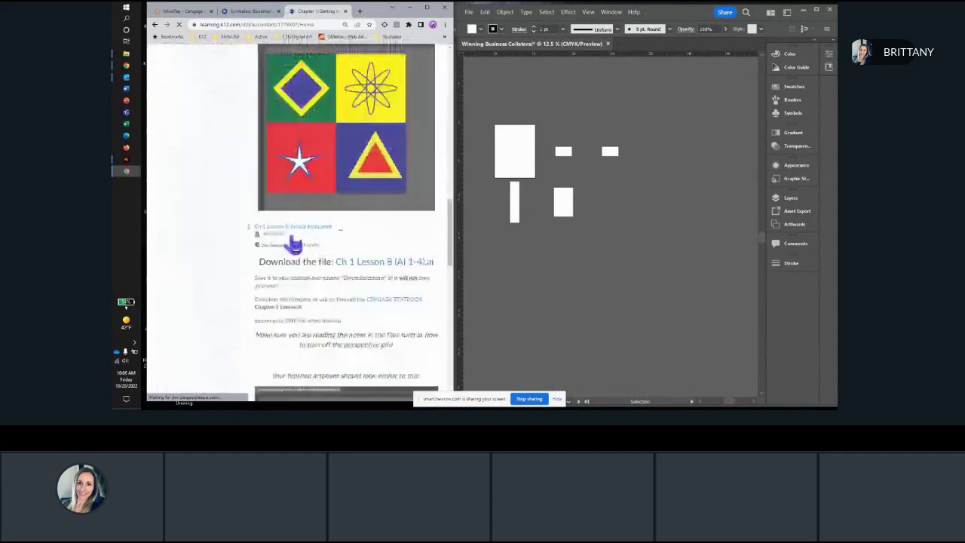
scroll(302, 242, "down", 5)
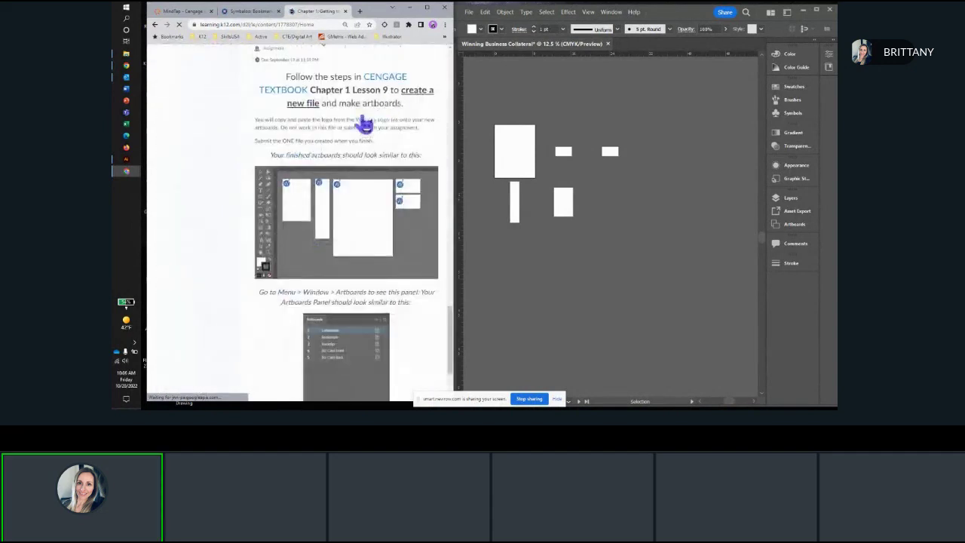
scroll(369, 129, "up", 5)
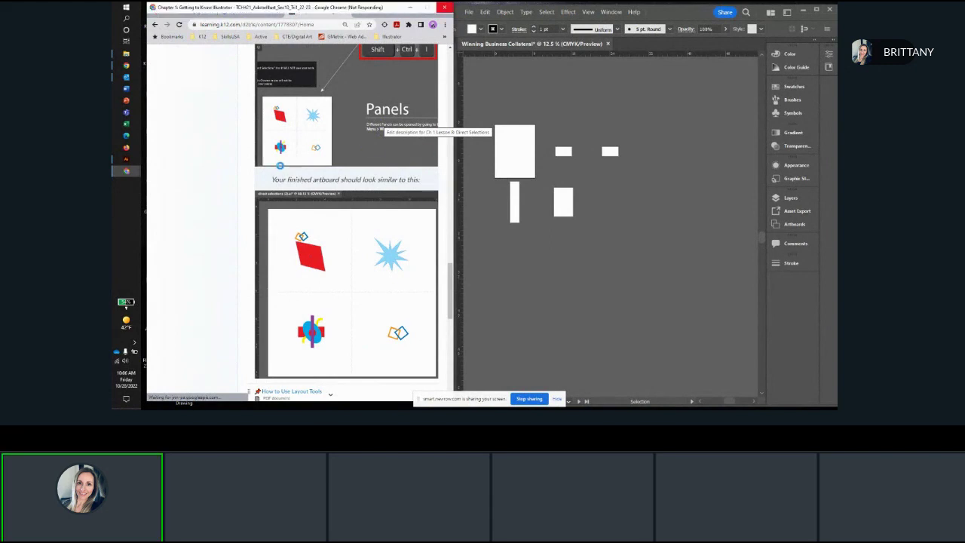
scroll(280, 170, "down", 3)
scroll(383, 236, "down", 5)
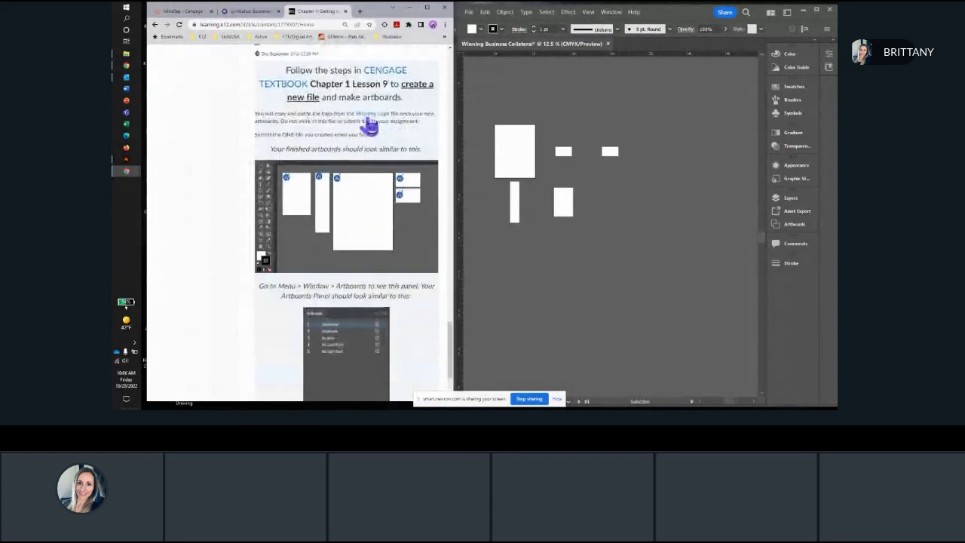
scroll(375, 127, "down", 5)
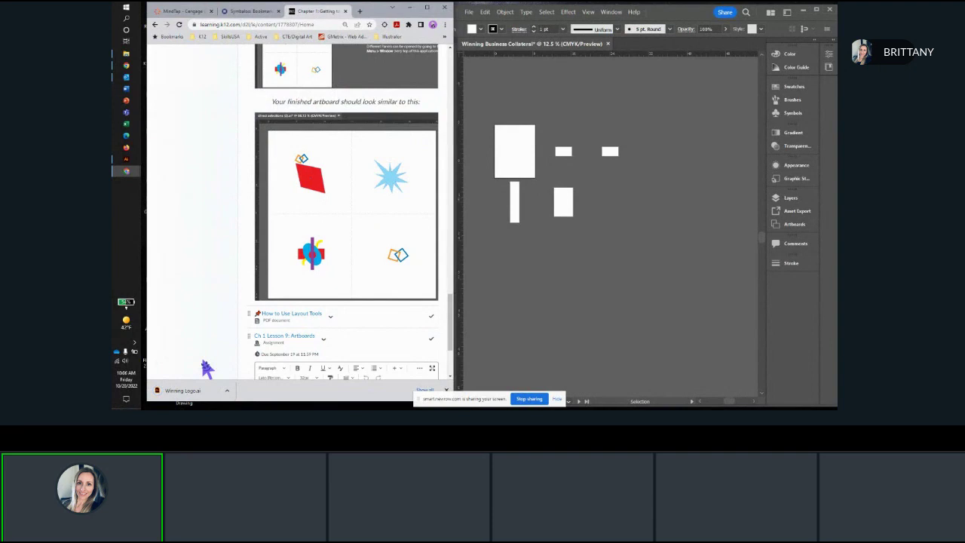
left_click(185, 395)
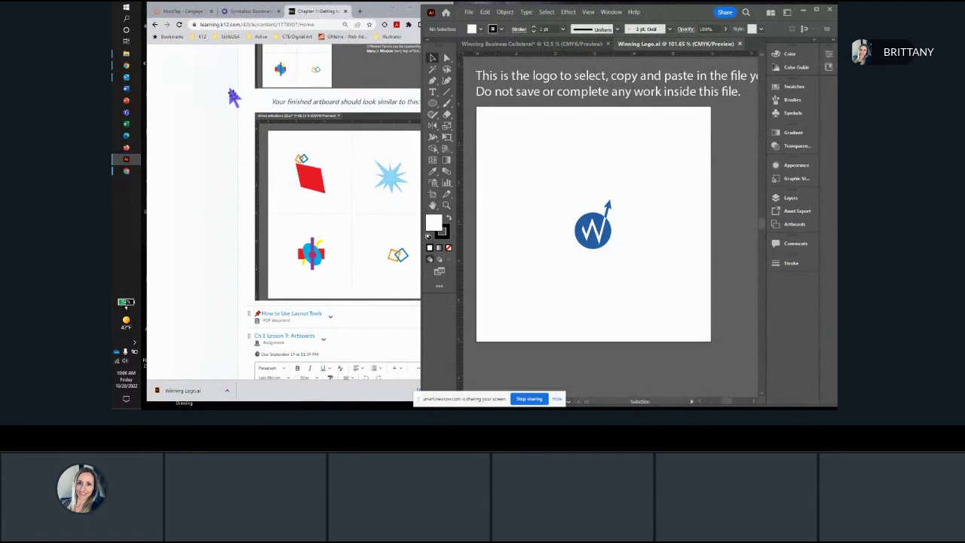
Return to the Cengage textbook's instructions for Paste Artwork on Multiple Artboards
scroll(234, 97, "up", 3)
scroll(234, 96, "up", 5)
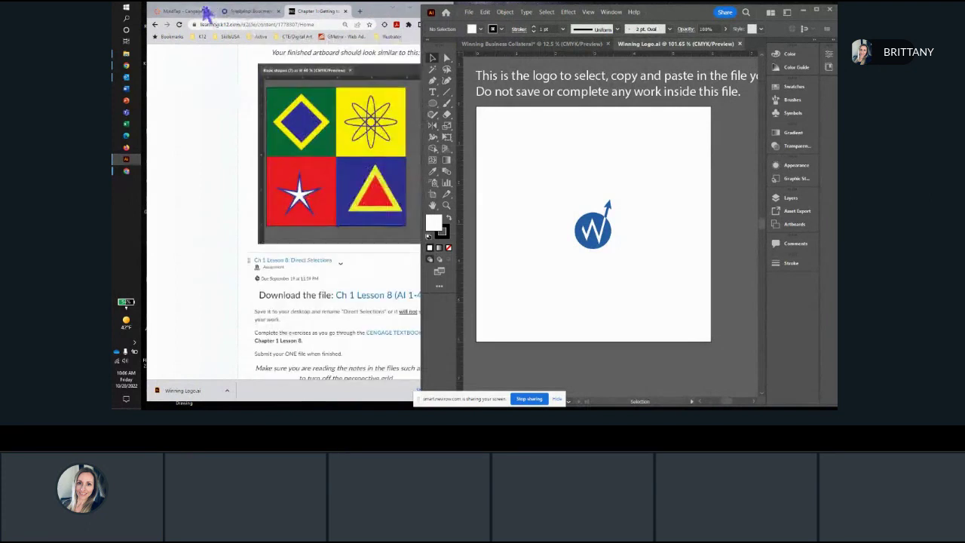
left_click(200, 13)
left_click(200, 14)
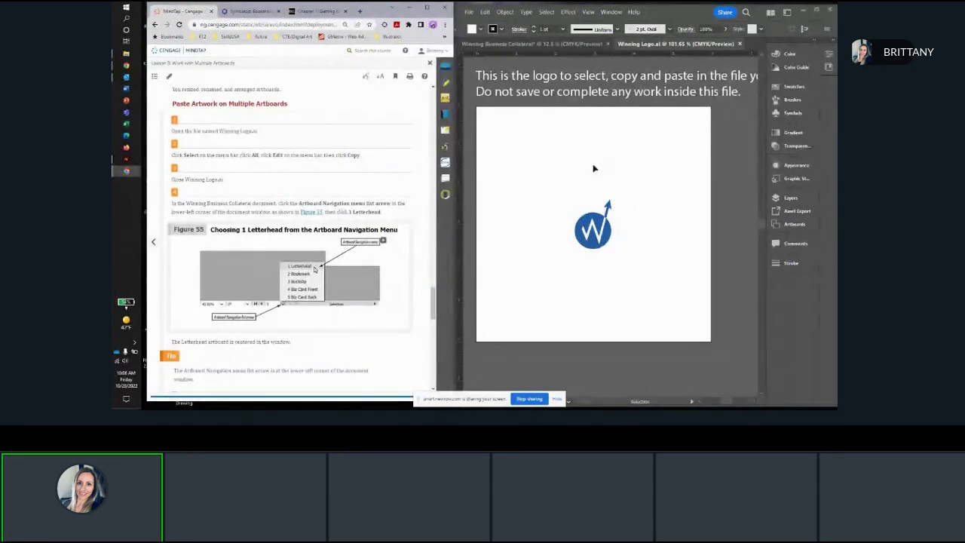
Select all the logo artwork in Winning Logo.ai and copy it, as step 2 of the textbook instructs
left_click(550, 173)
key("ctrl+a")
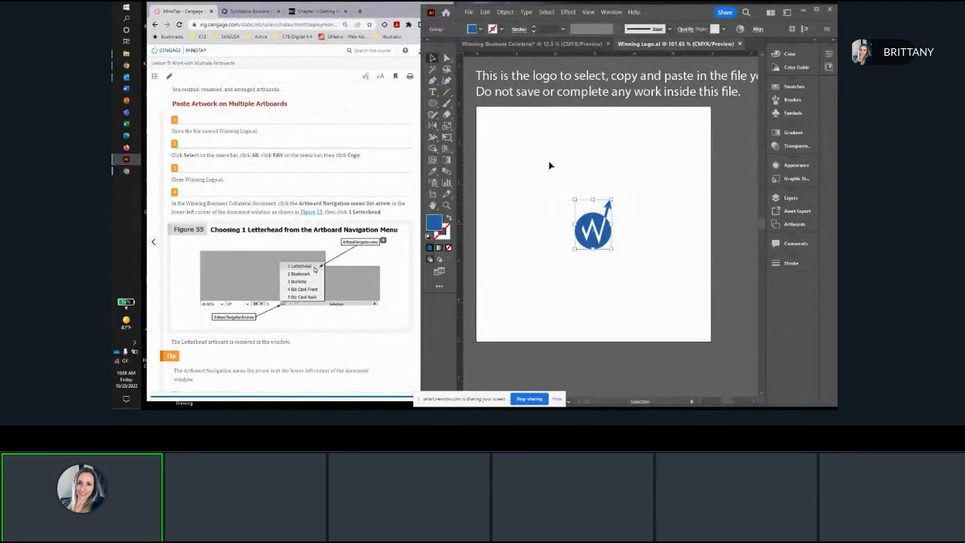
left_click(486, 17)
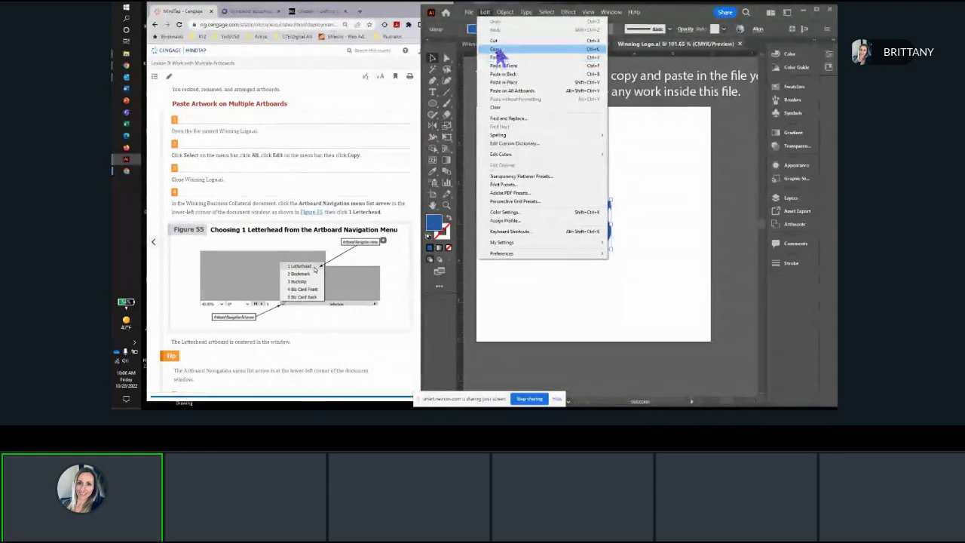
left_click(497, 50)
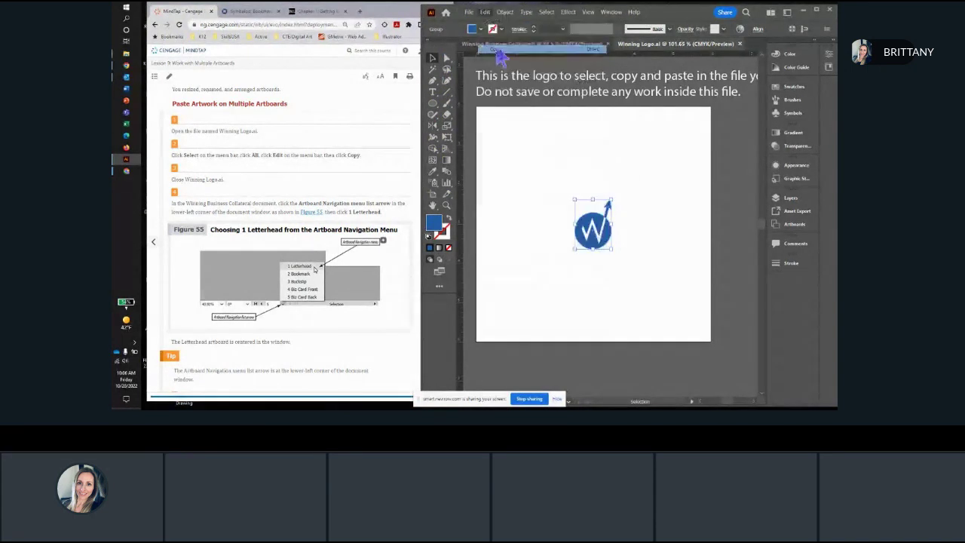
Switch to the Winning Business Collateral document and navigate to the 1 Letterhead artboard, as step 4 of the textbook instructs
left_click(539, 44)
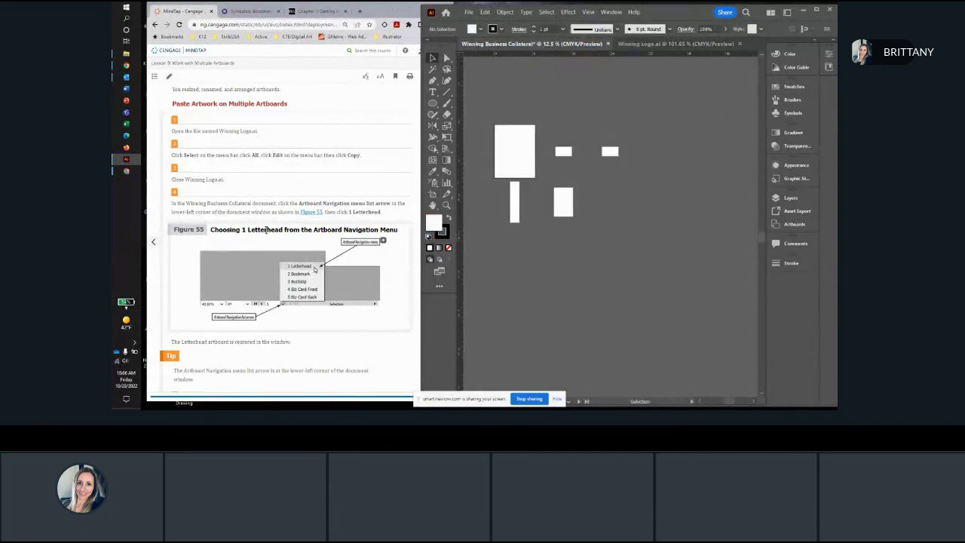
scroll(248, 226, "down", 2)
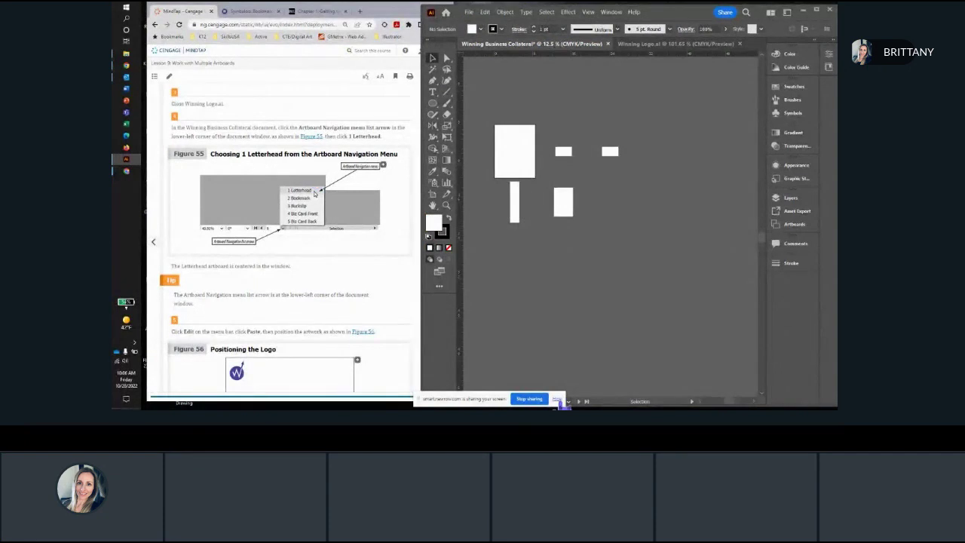
left_click(558, 400)
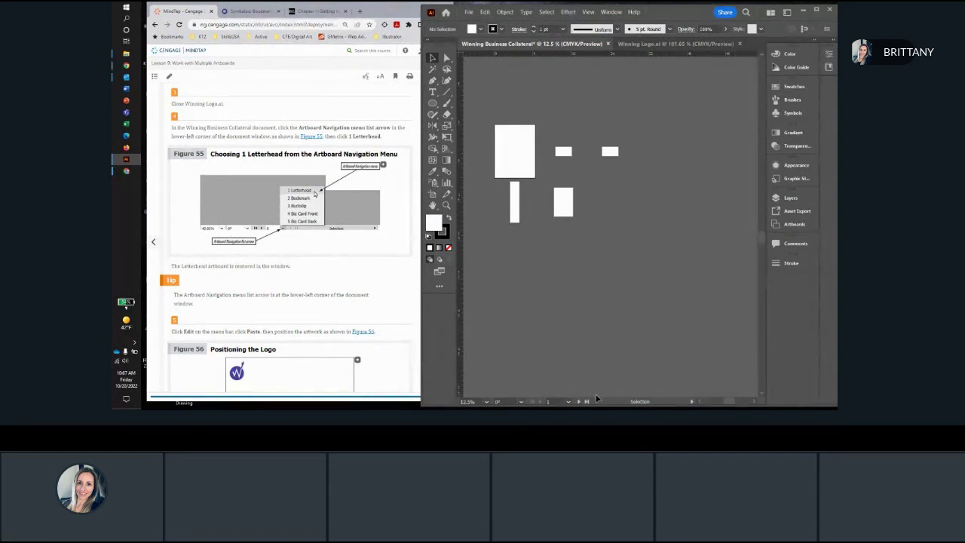
left_click(569, 402)
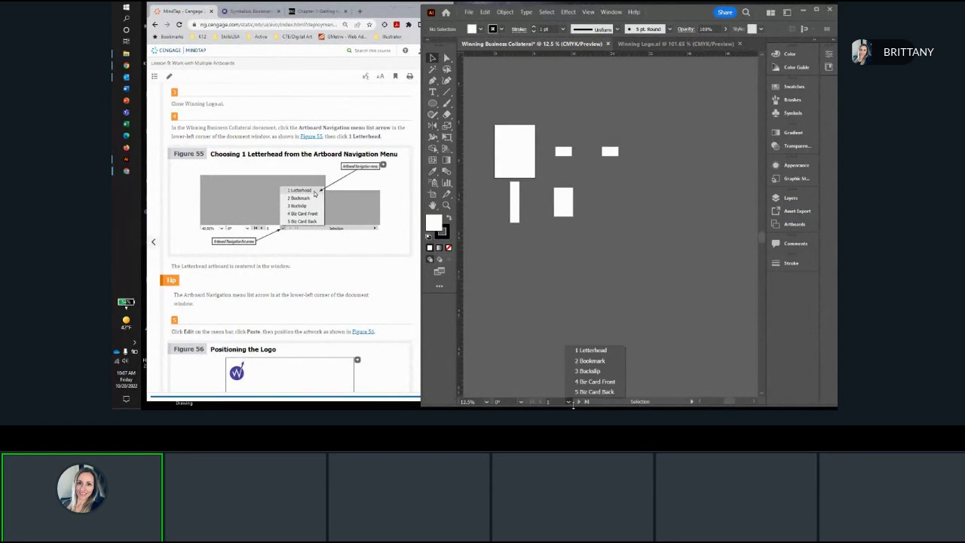
left_click(590, 352)
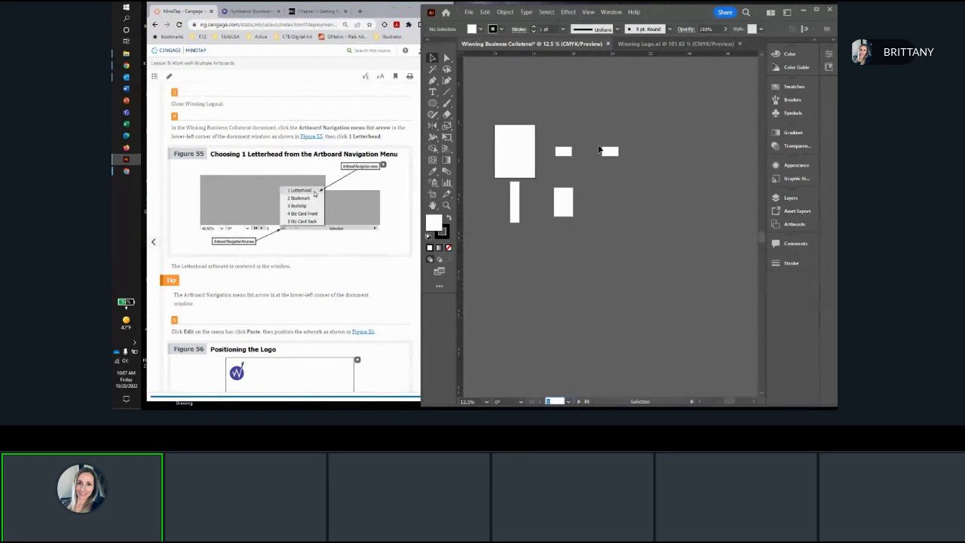
Show the Artboards panel and float it on its own over the Winning Business Collateral document
left_click(568, 402)
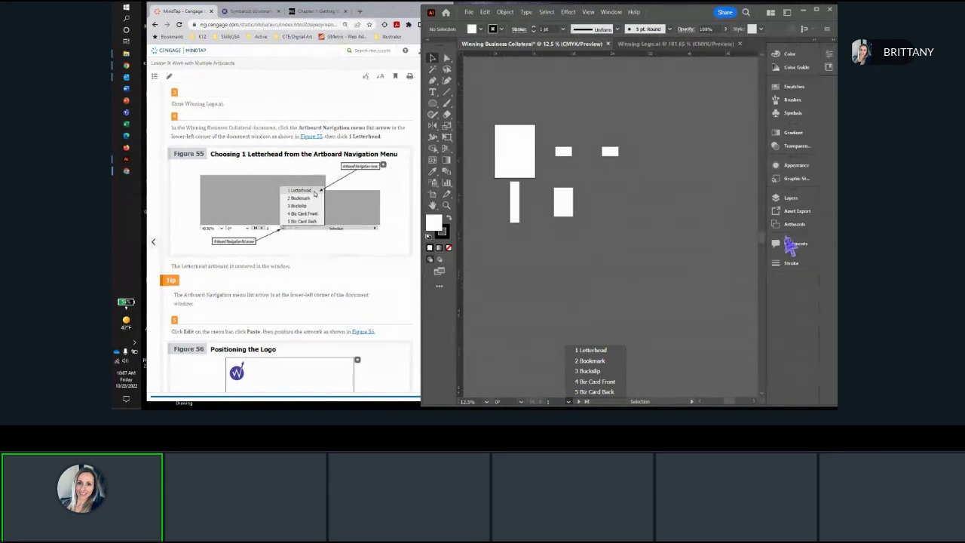
key("Escape")
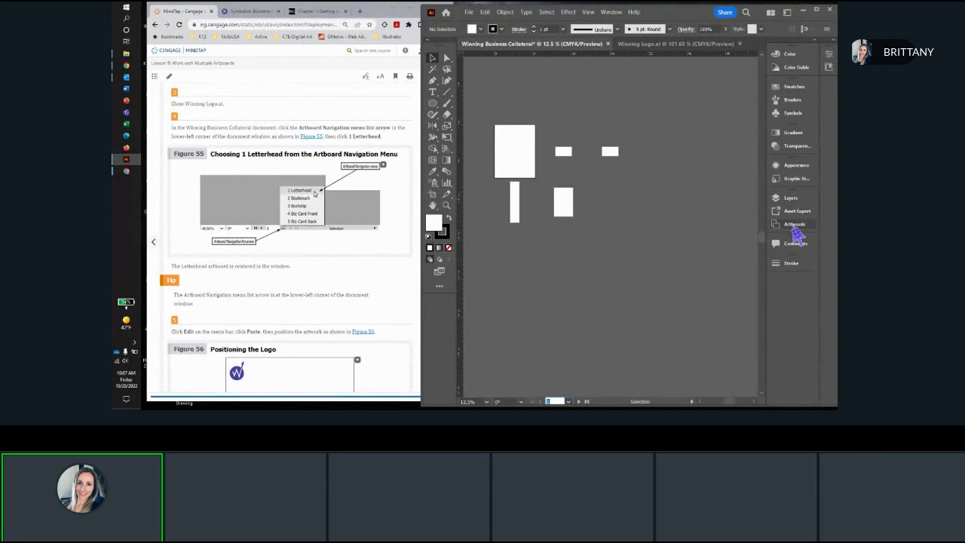
left_click(610, 13)
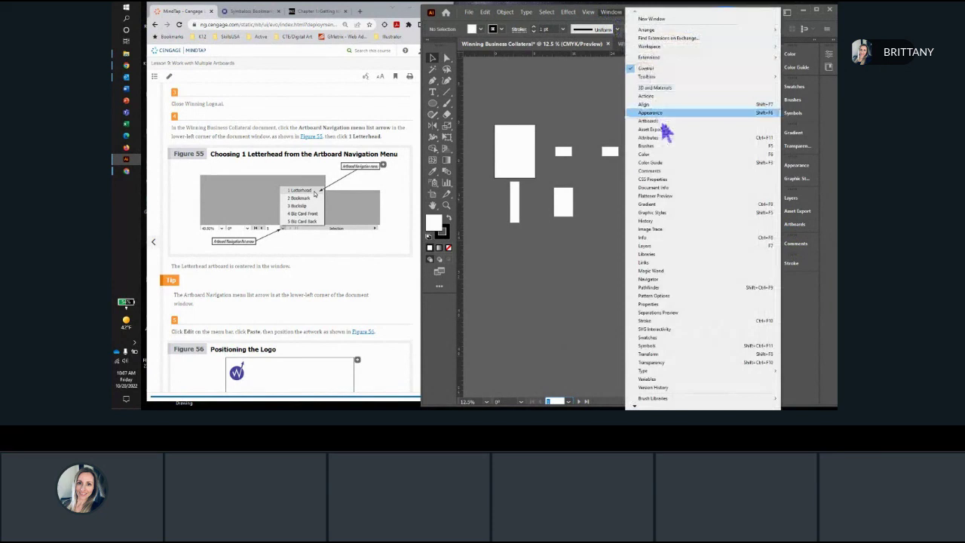
left_click(662, 122)
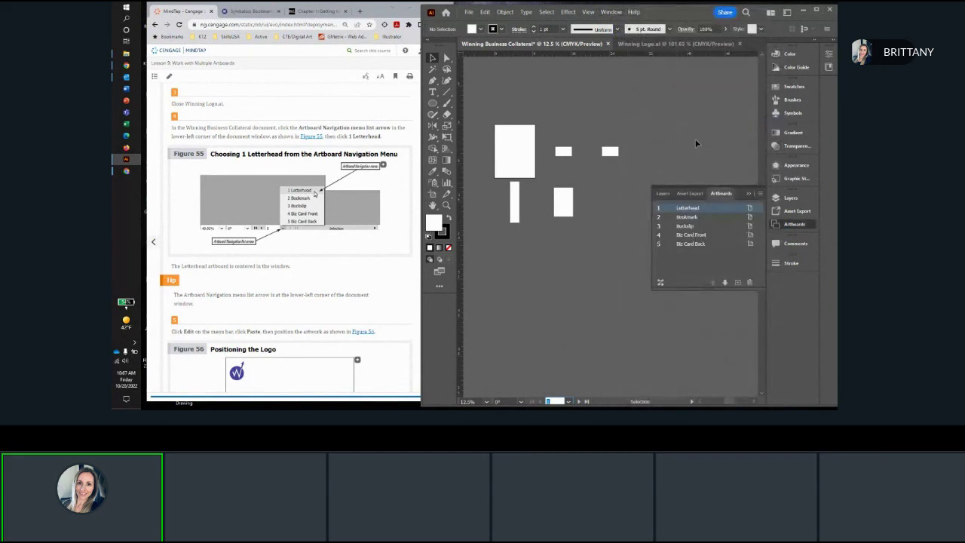
left_click_drag(721, 194, 656, 89)
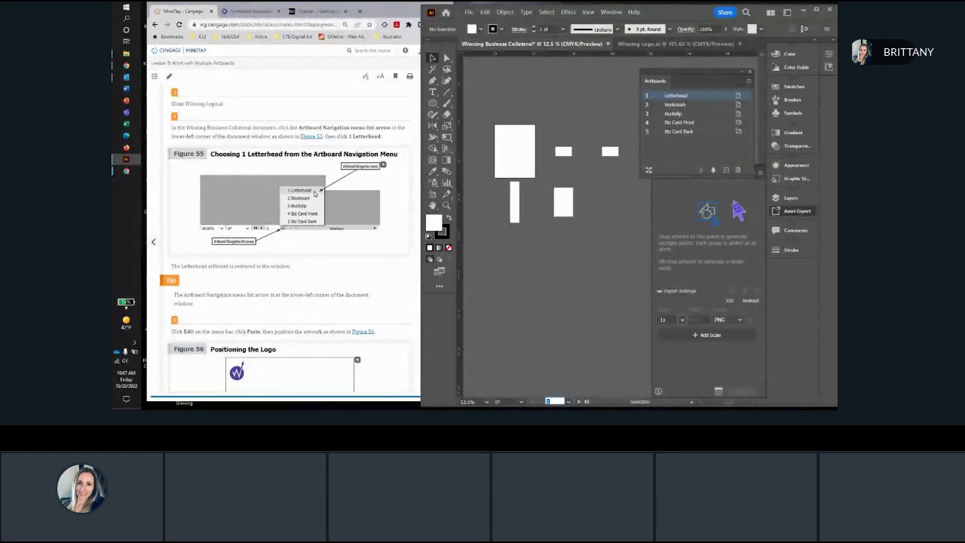
left_click_drag(696, 80, 662, 102)
left_click(748, 173)
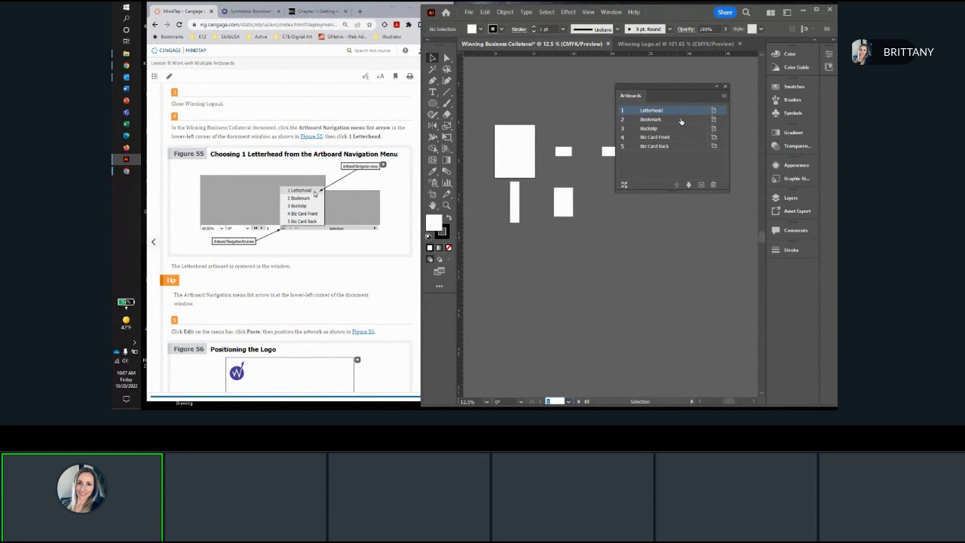
View the Bookmark, Biz Card Front and Letterhead artboards one after another
double_click(683, 122)
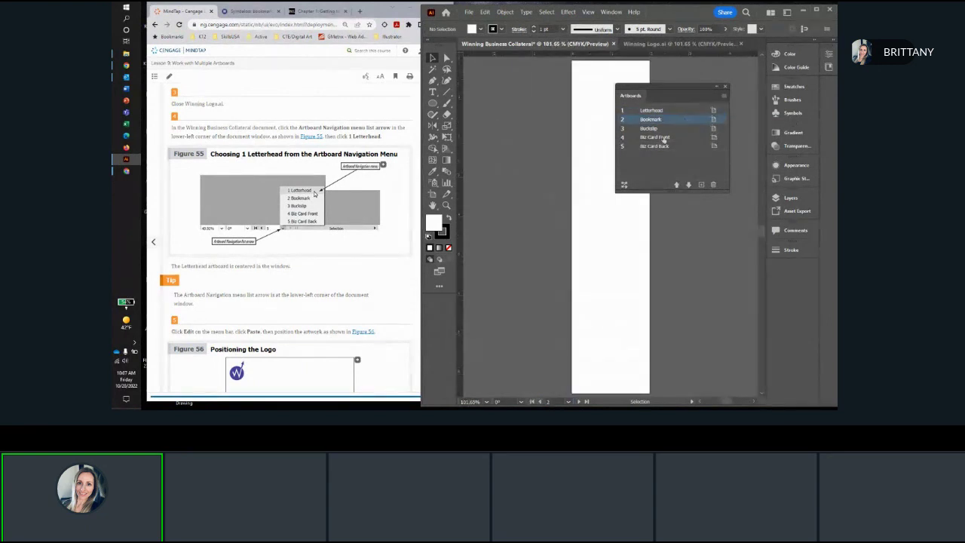
double_click(680, 138)
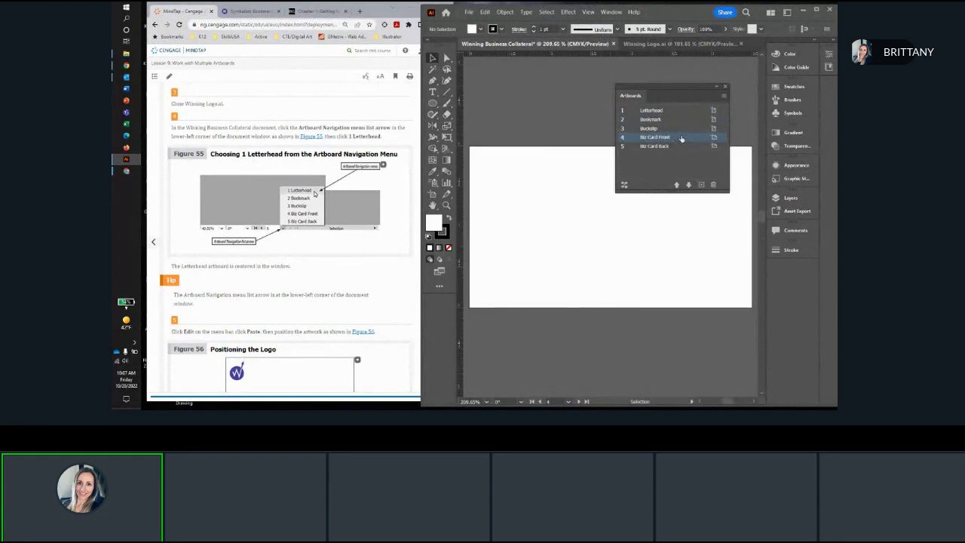
double_click(678, 111)
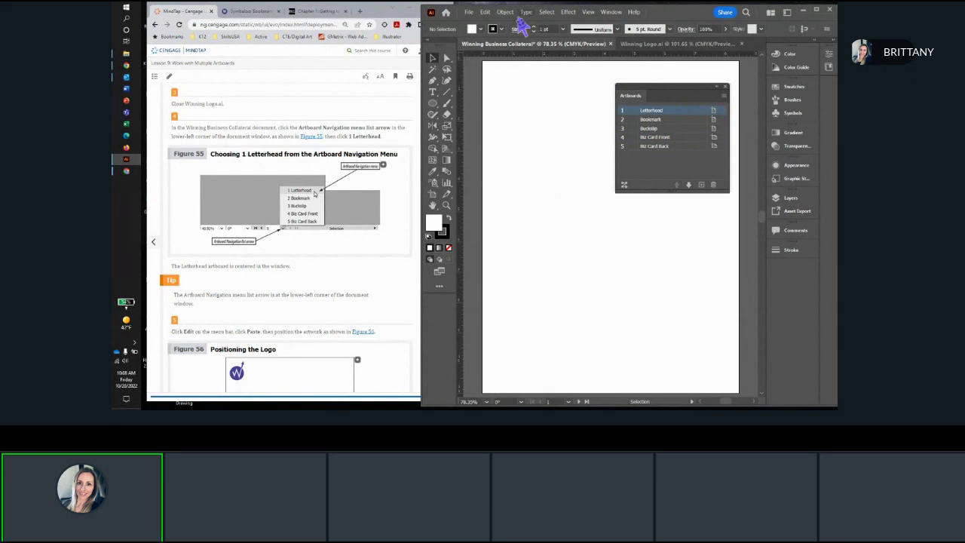
Look at the Letterhead artboard's options, cancel without changes and return to the Selection tool
double_click(658, 111)
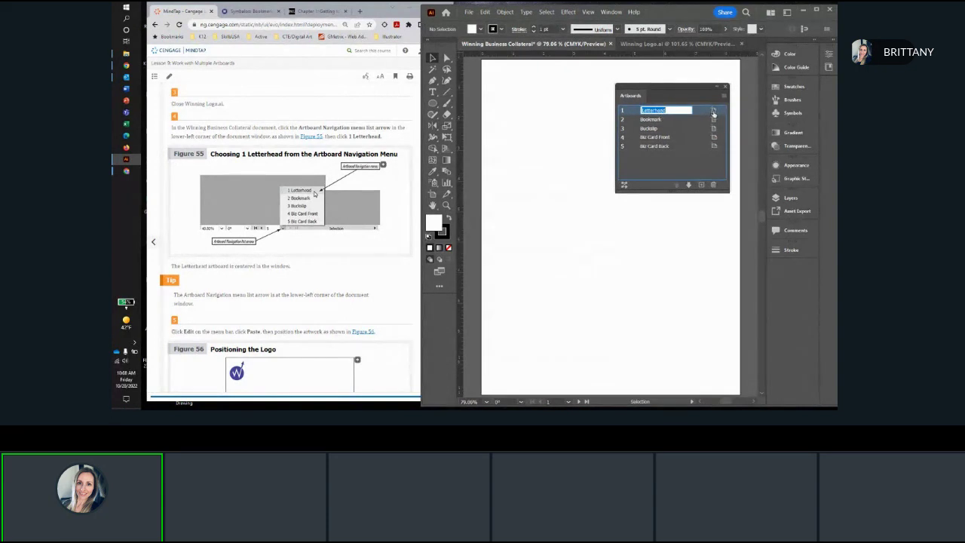
left_click(713, 111)
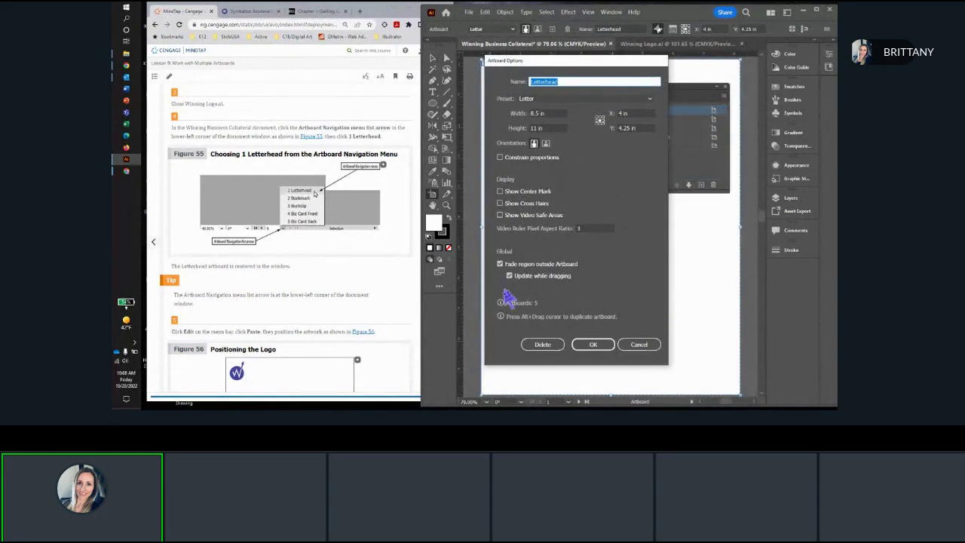
left_click(643, 351)
key("v")
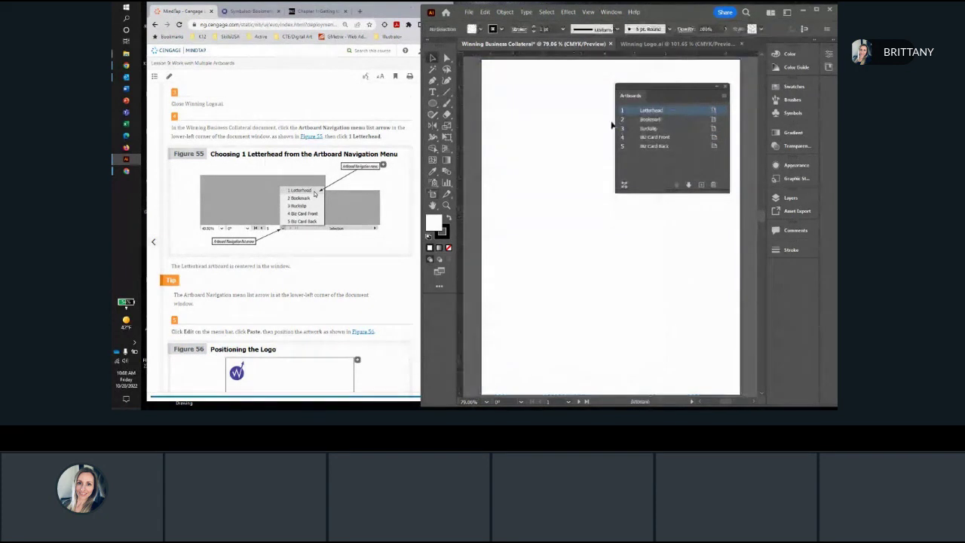
Reposition the floating Artboards panel and make Letterhead the active artboard, fitted in the window
scroll(518, 114, "down", 3)
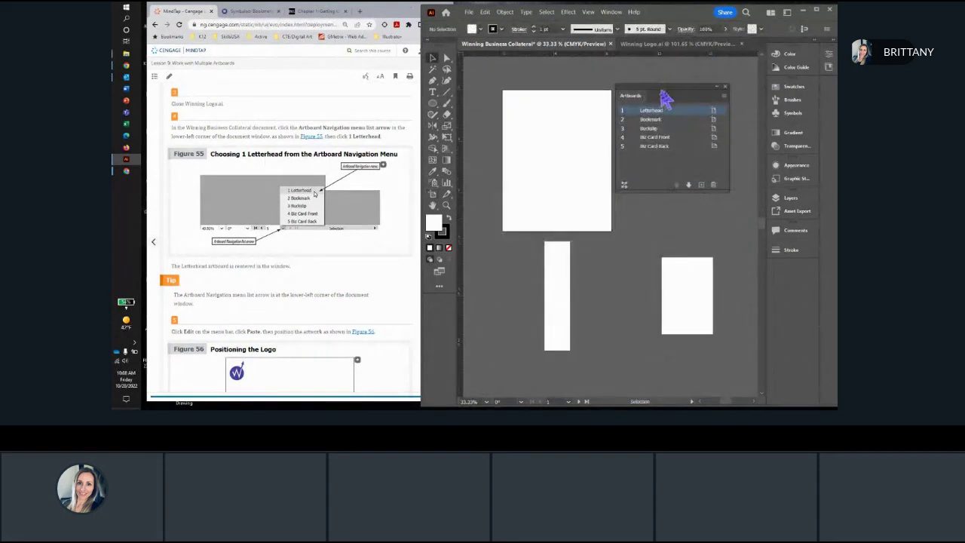
left_click_drag(664, 95, 679, 80)
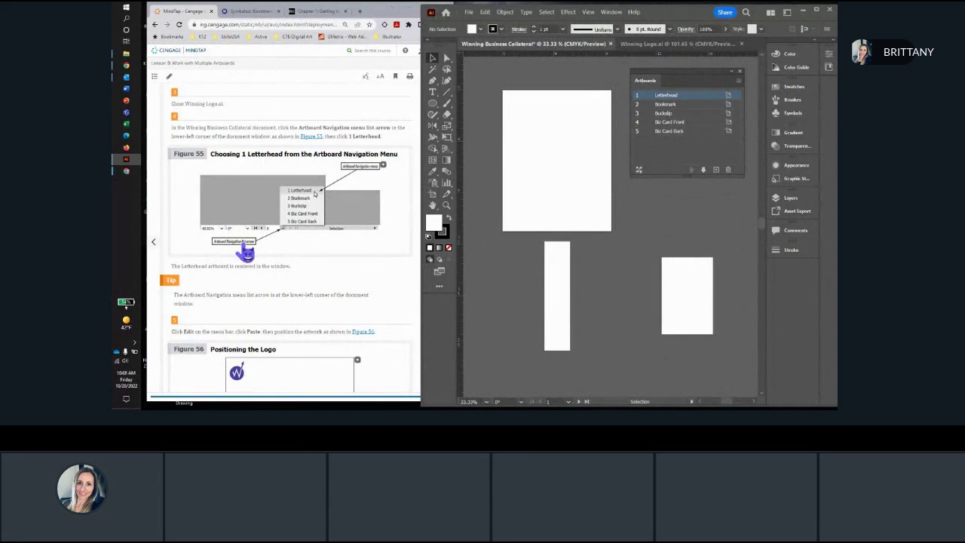
scroll(245, 253, "down", 1)
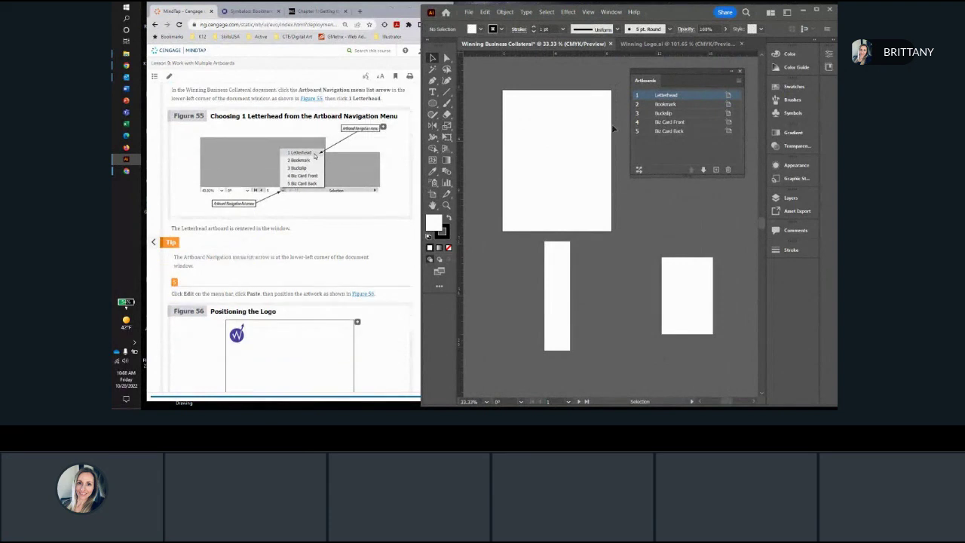
double_click(688, 98)
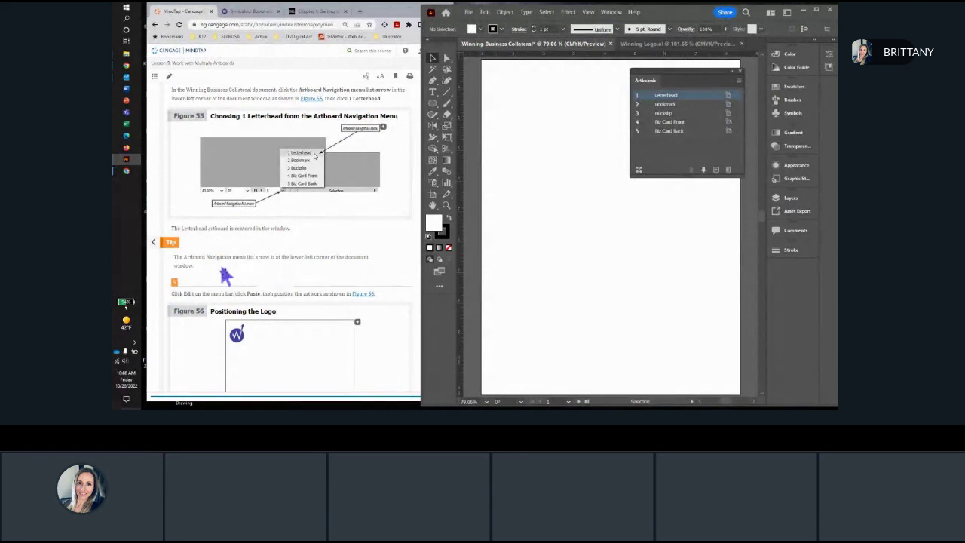
Paste the logo onto the Letterhead artboard and position it in the artboard's upper-left corner, as in Figure 56
scroll(224, 274, "down", 4)
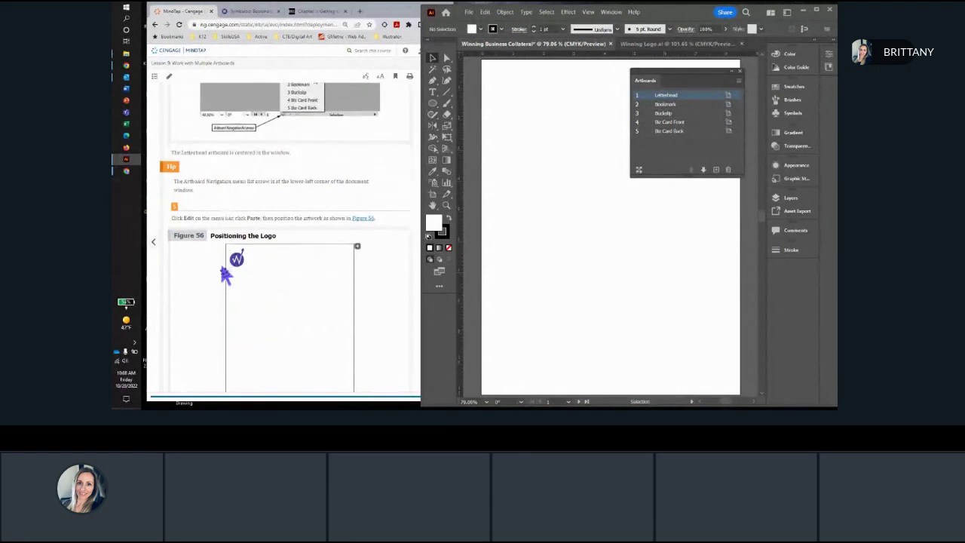
scroll(224, 275, "up", 3)
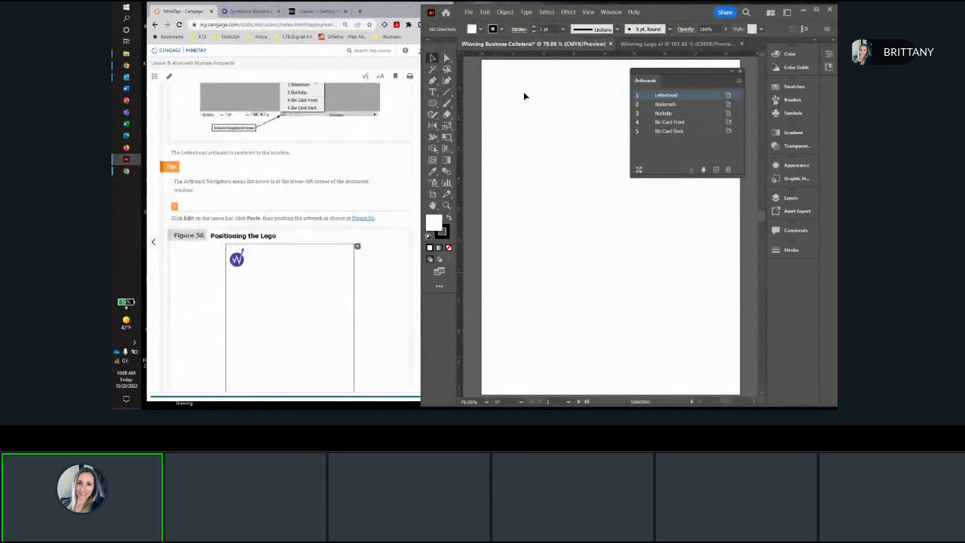
left_click(485, 11)
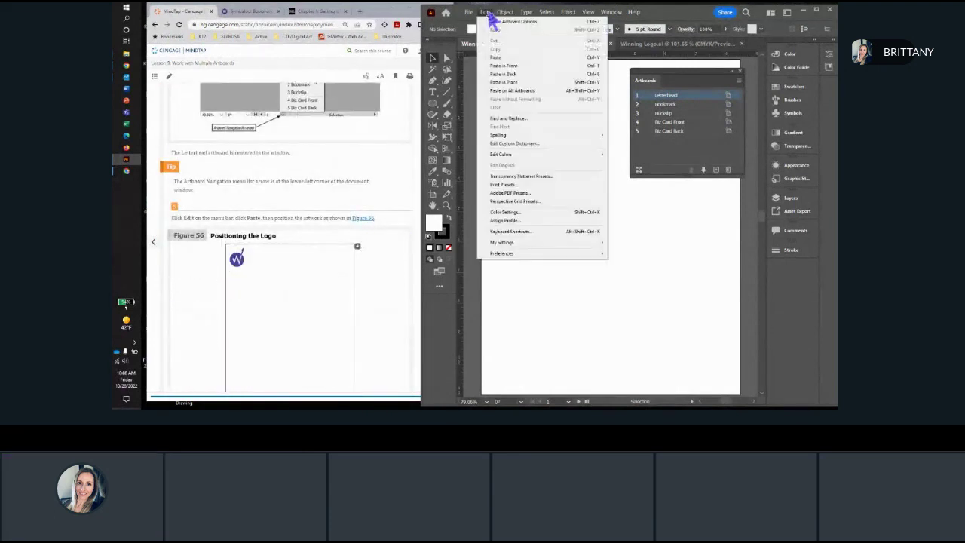
left_click(494, 57)
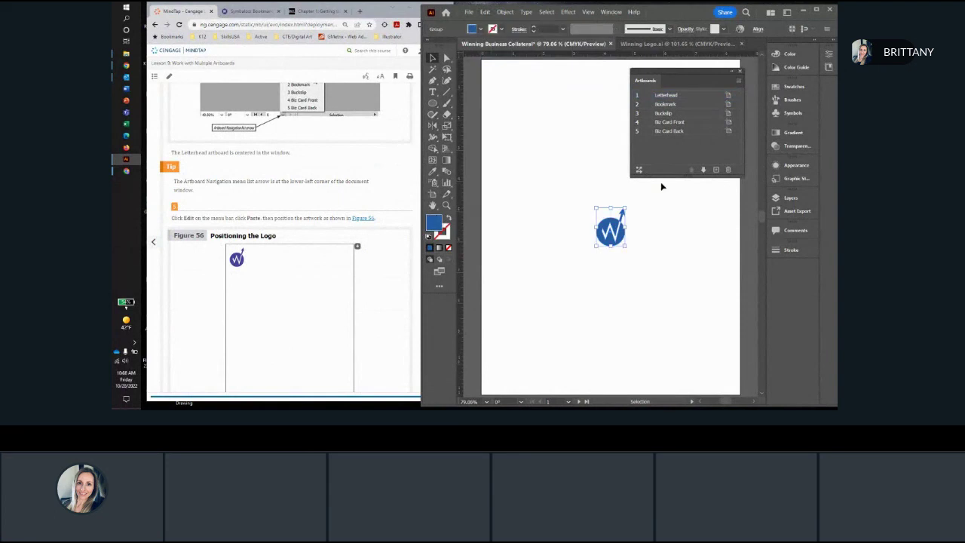
left_click_drag(613, 235, 504, 91)
Copy the repositioned logo from the Letterhead and make Buckslip the active artboard, following textbook steps 6 and 7
scroll(336, 324, "down", 4)
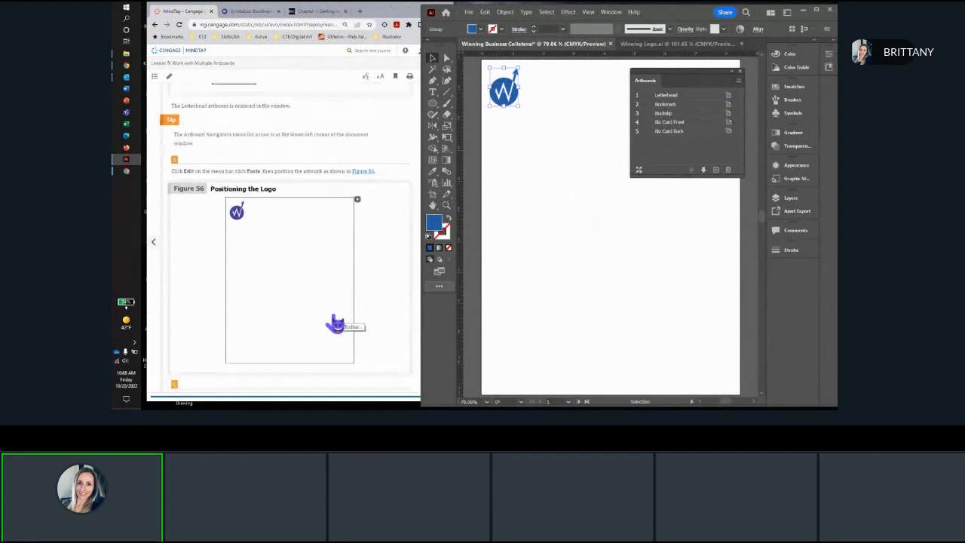
scroll(335, 325, "down", 2)
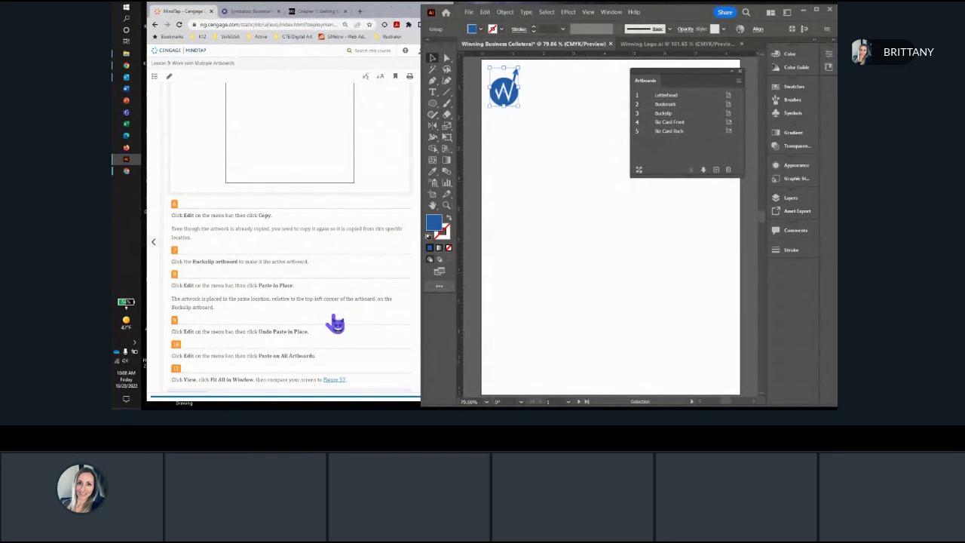
left_click(486, 12)
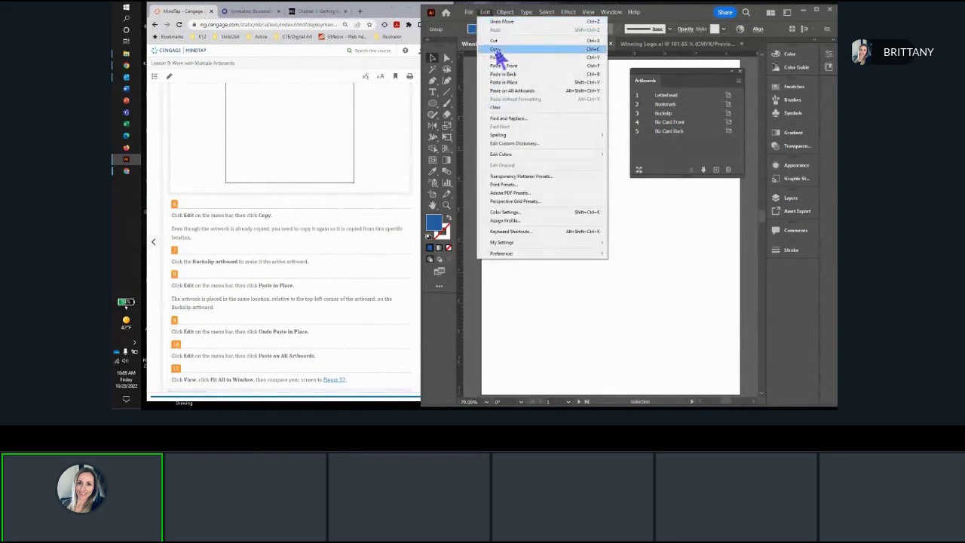
left_click(495, 49)
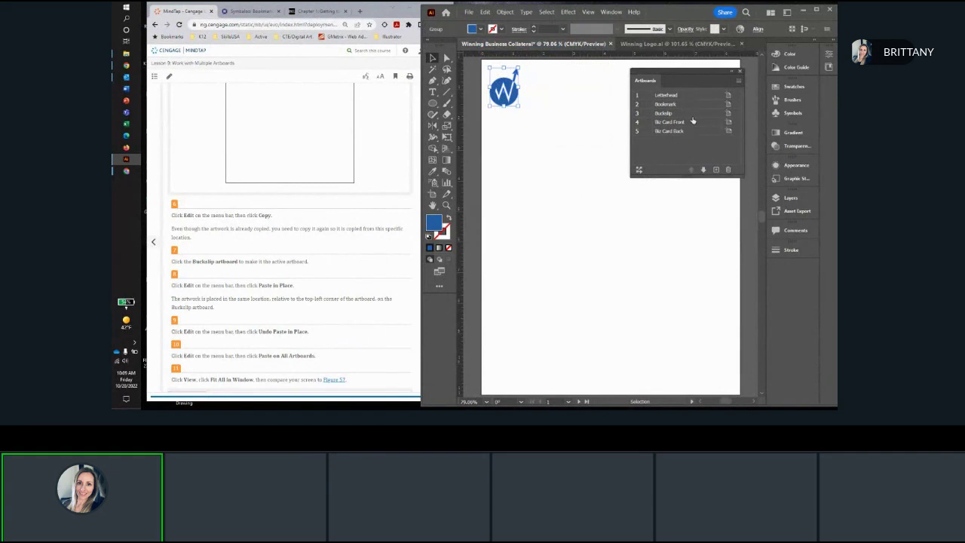
double_click(692, 113)
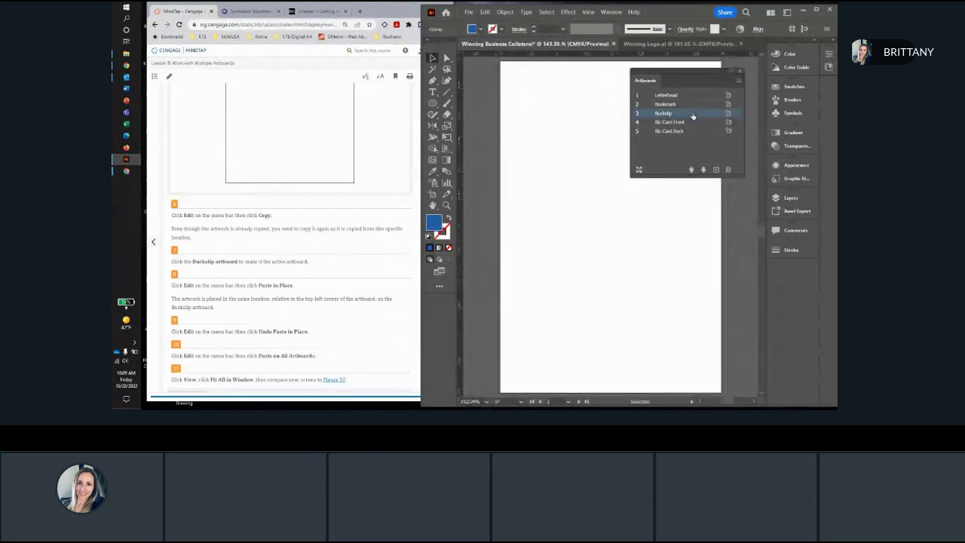
Try an ordinary paste of the logo onto the Buckslip artboard and undo it
left_click(485, 12)
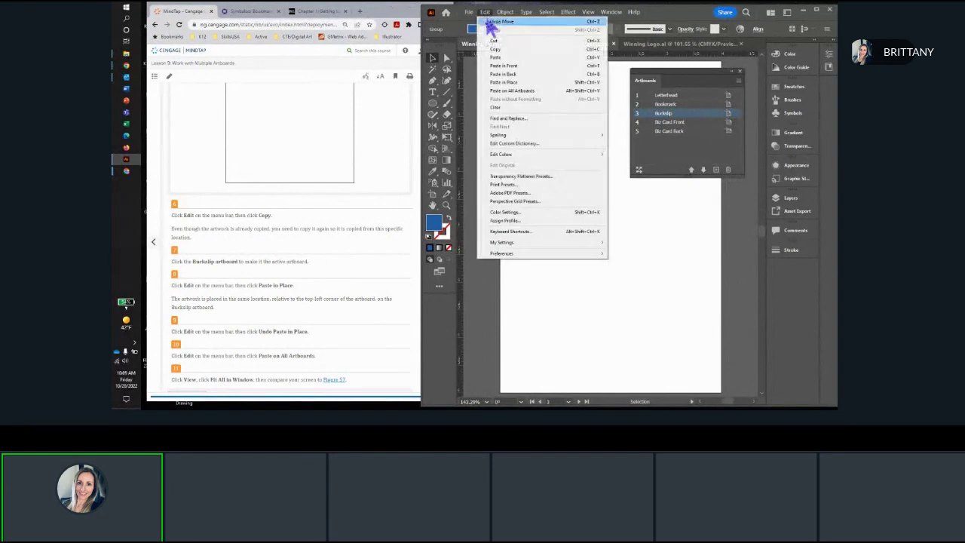
left_click(503, 58)
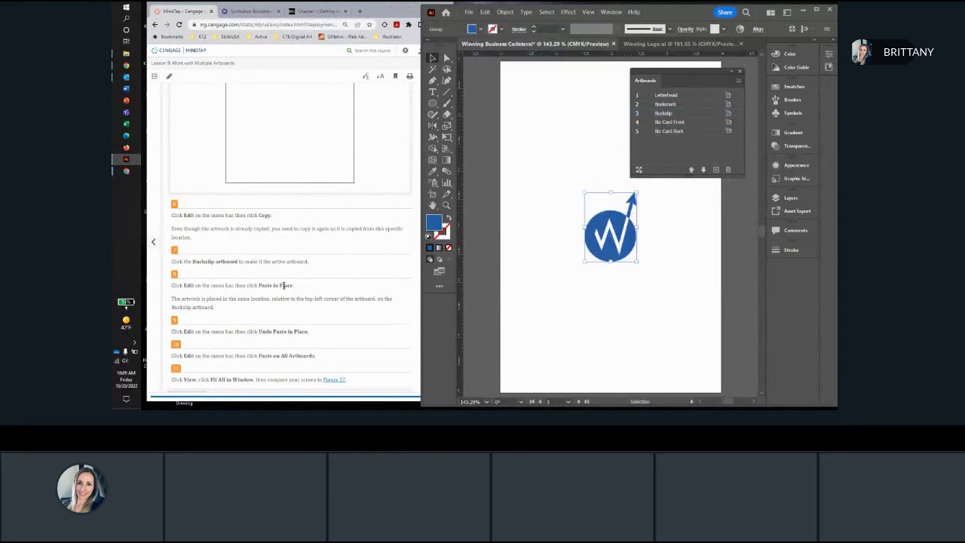
scroll(283, 285, "down", 3)
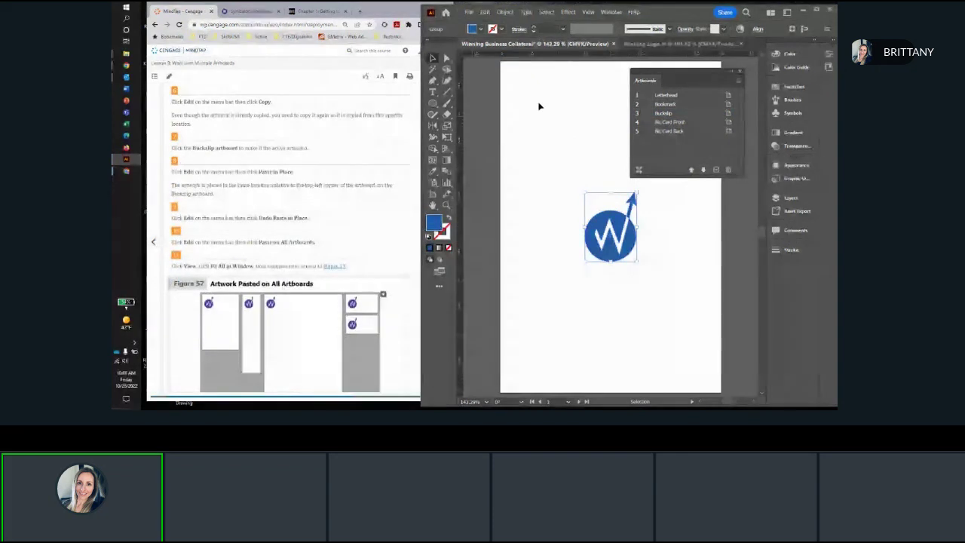
left_click(486, 13)
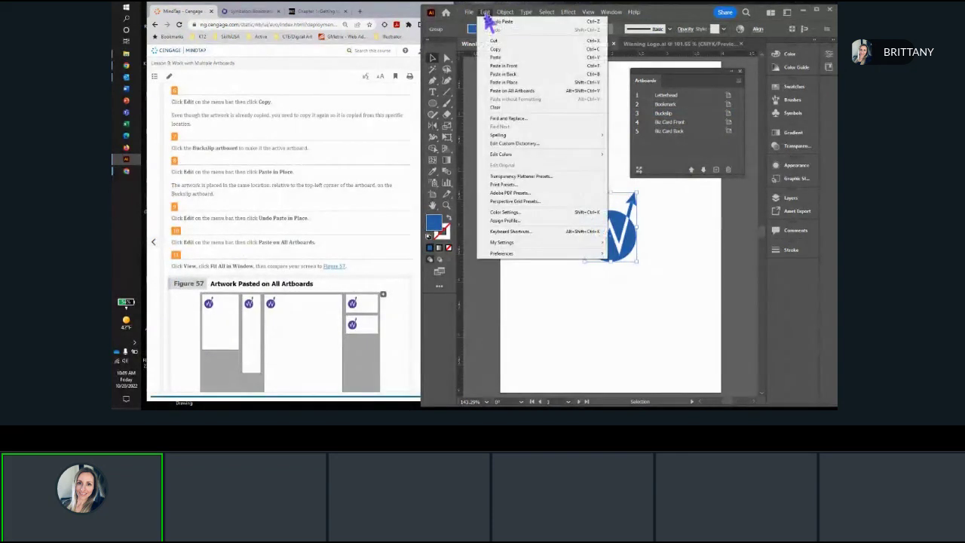
left_click(498, 21)
Paste the copied logo onto the Buckslip artboard with Paste in Place, as textbook step 8 instructs
left_click(486, 13)
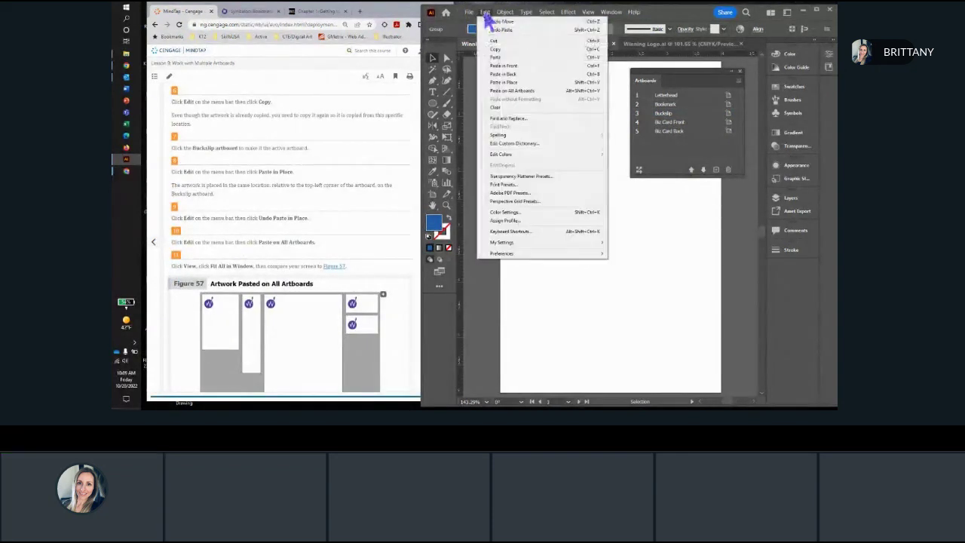
left_click(509, 83)
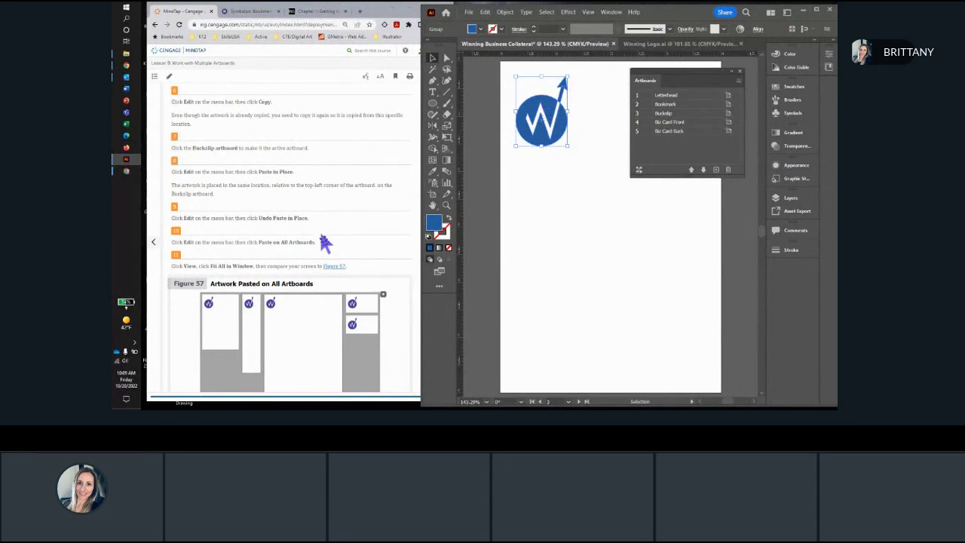
scroll(325, 241, "down", 1)
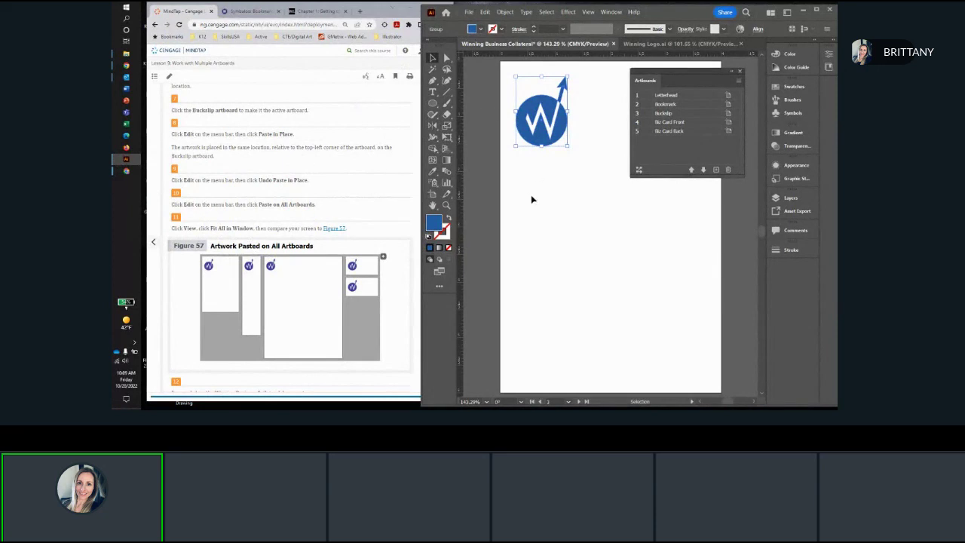
scroll(532, 199, "down", 3)
scroll(533, 198, "down", 3)
left_click_drag(540, 197, 564, 183)
scroll(559, 175, "up", 1)
scroll(559, 175, "down", 2)
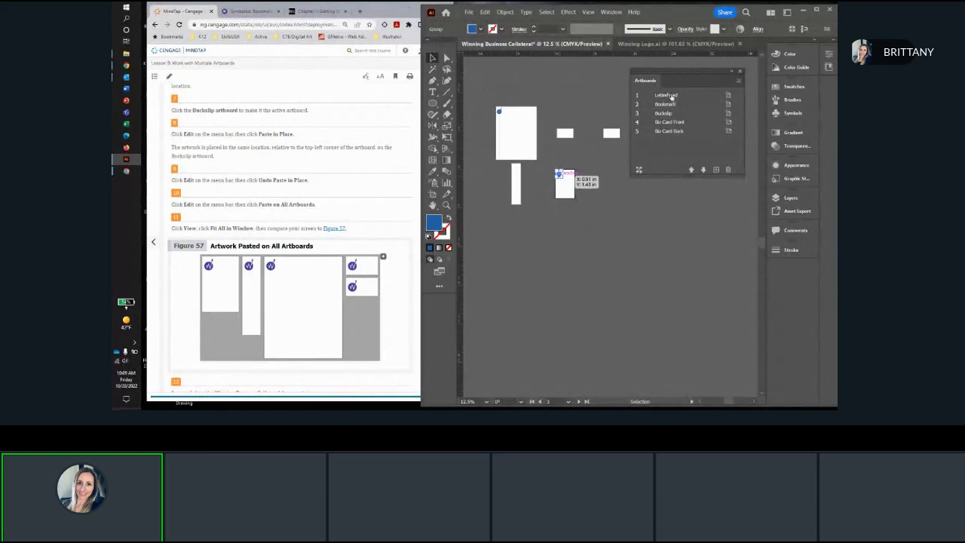
Move the Artboards panel clear of the artboards and undo the Paste in Place on the Buckslip
left_click_drag(692, 77, 701, 259)
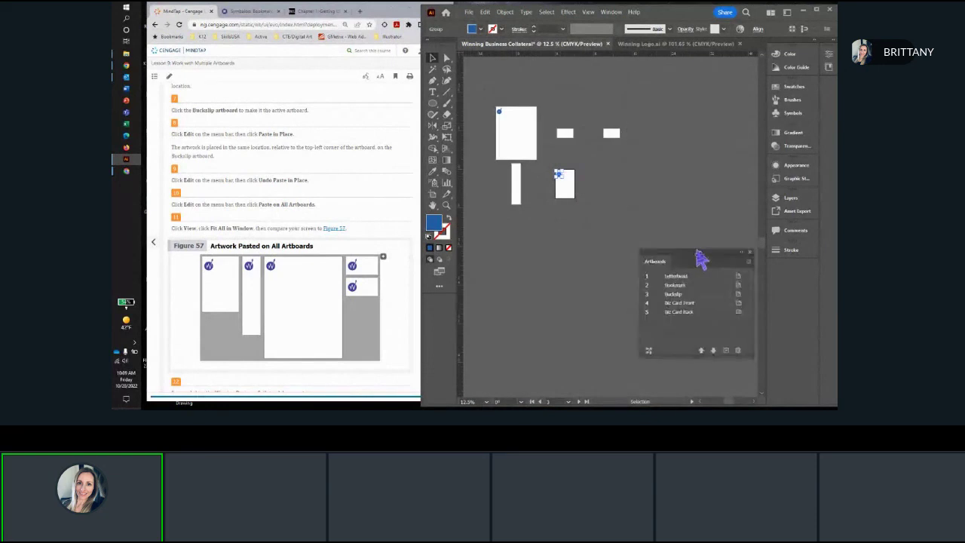
left_click(485, 12)
left_click(497, 21)
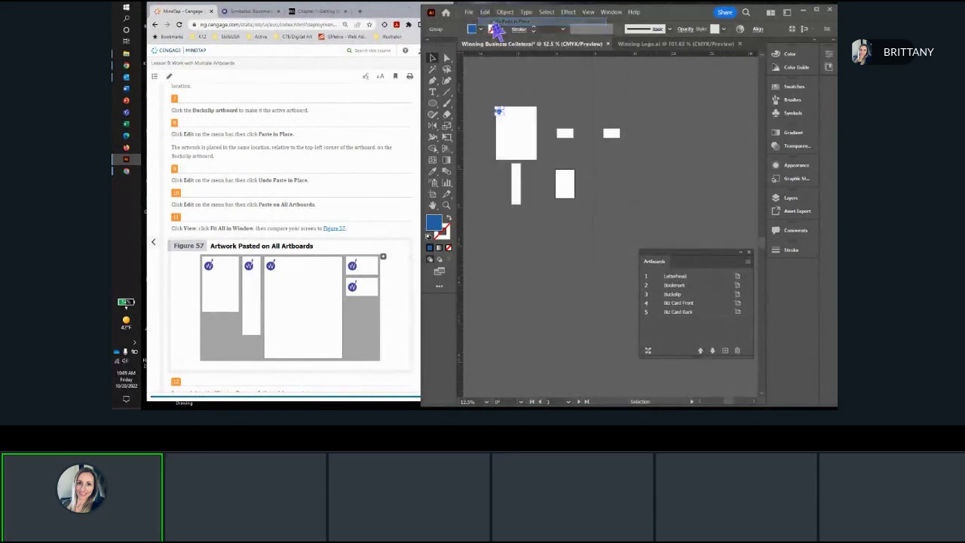
Paste the copied logo in the same relative location on every artboard using Paste on All Artboards, as textbook step 10 instructs
left_click(485, 13)
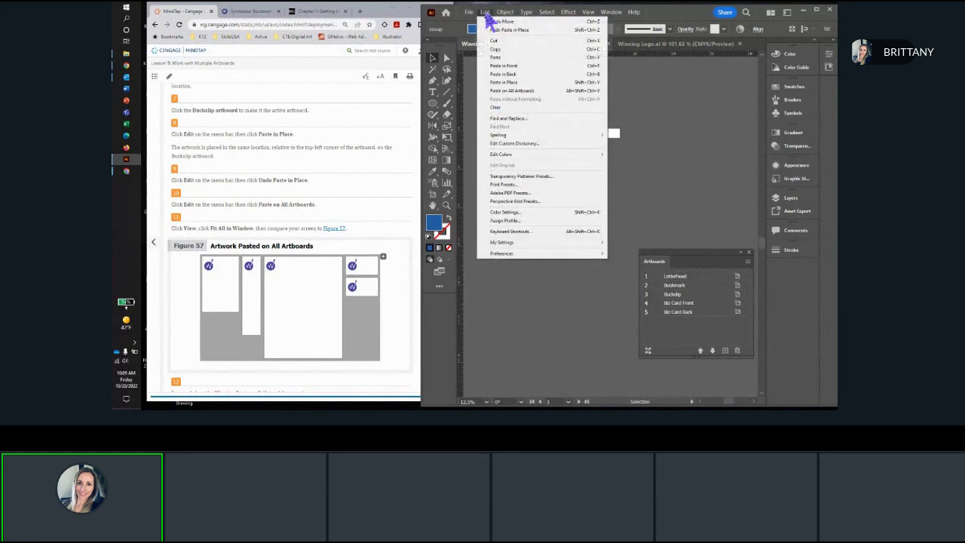
left_click(520, 91)
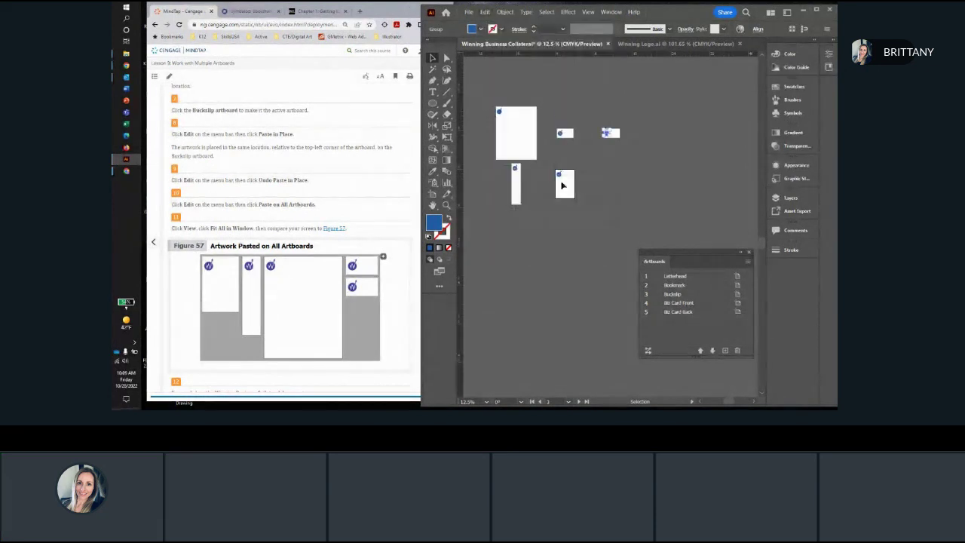
scroll(557, 186, "up", 3)
left_click_drag(587, 116, 596, 204)
left_click_drag(544, 230, 595, 180)
scroll(280, 242, "down", 1)
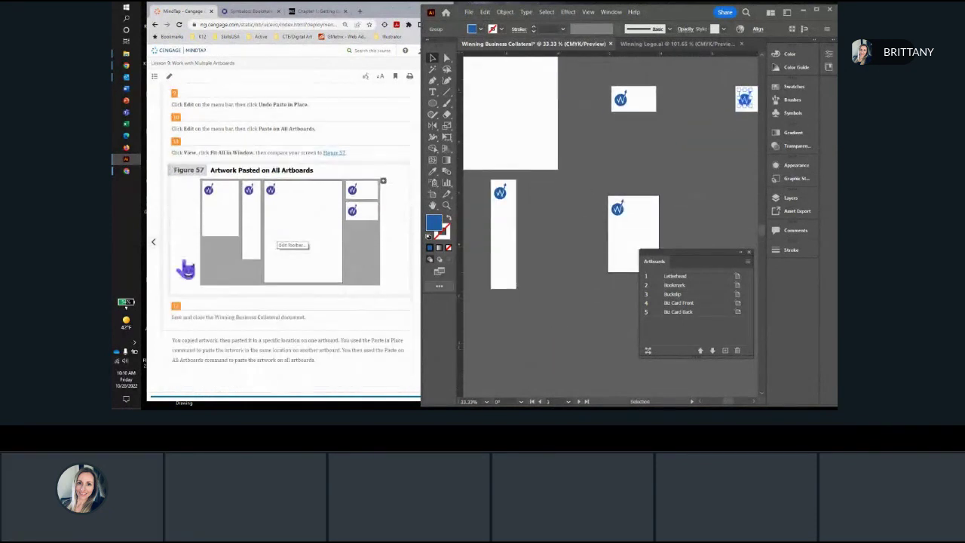
left_click_drag(534, 218, 573, 263)
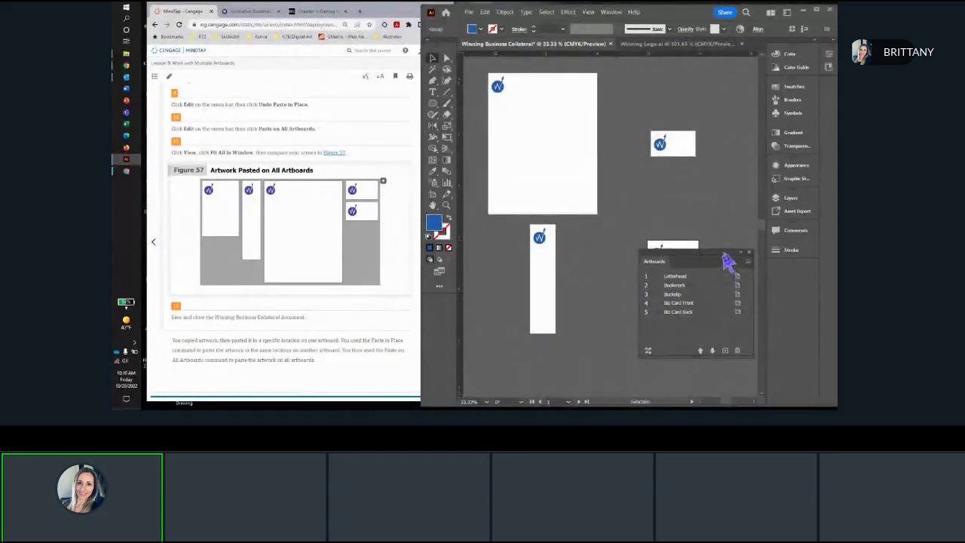
Rearrange all artboards into a grid by row with 2 in spacing, moving the artwork with the artboards
left_click_drag(728, 258, 713, 106)
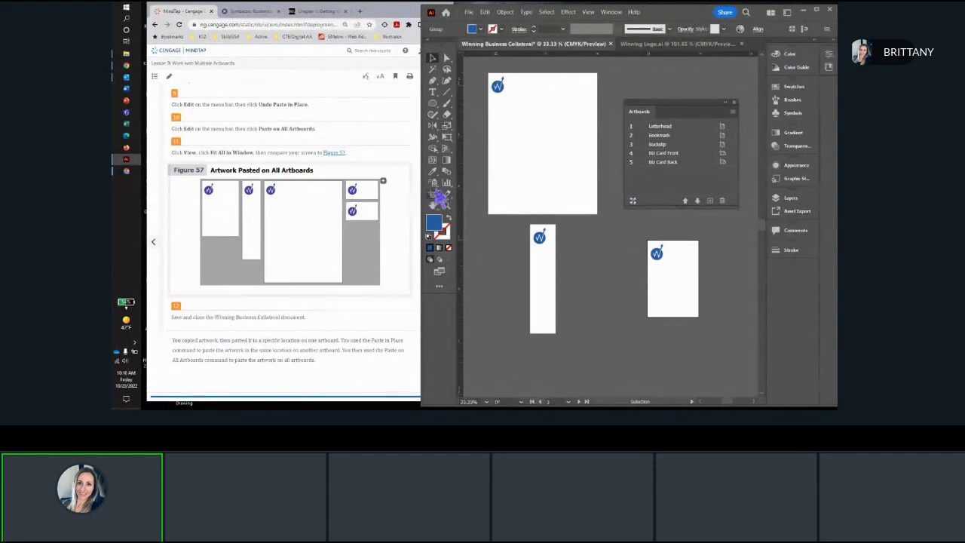
left_click(633, 201)
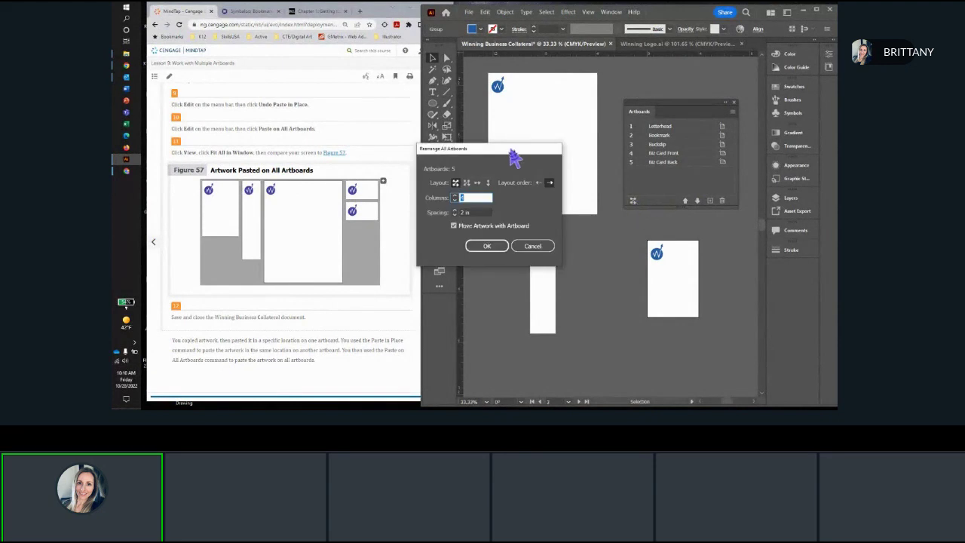
left_click_drag(510, 151, 607, 128)
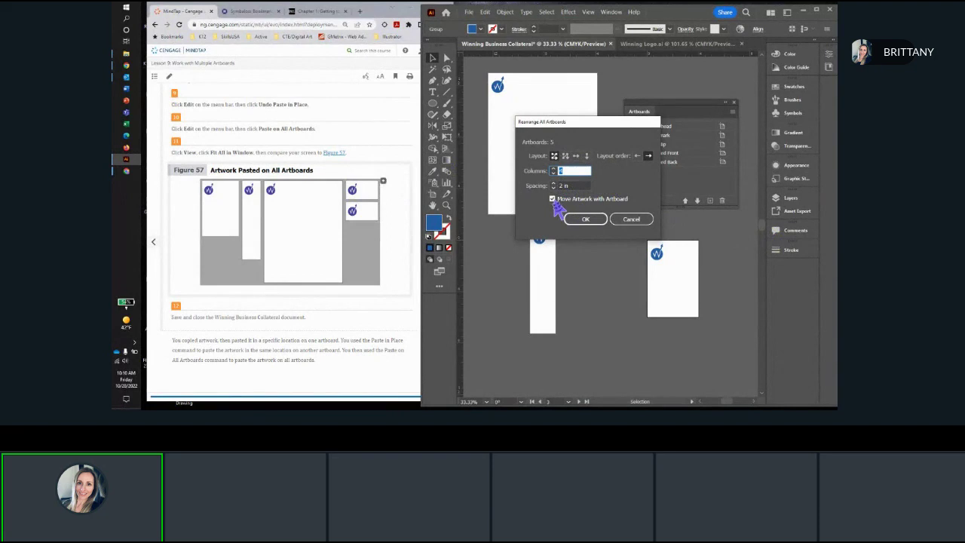
left_click(601, 226)
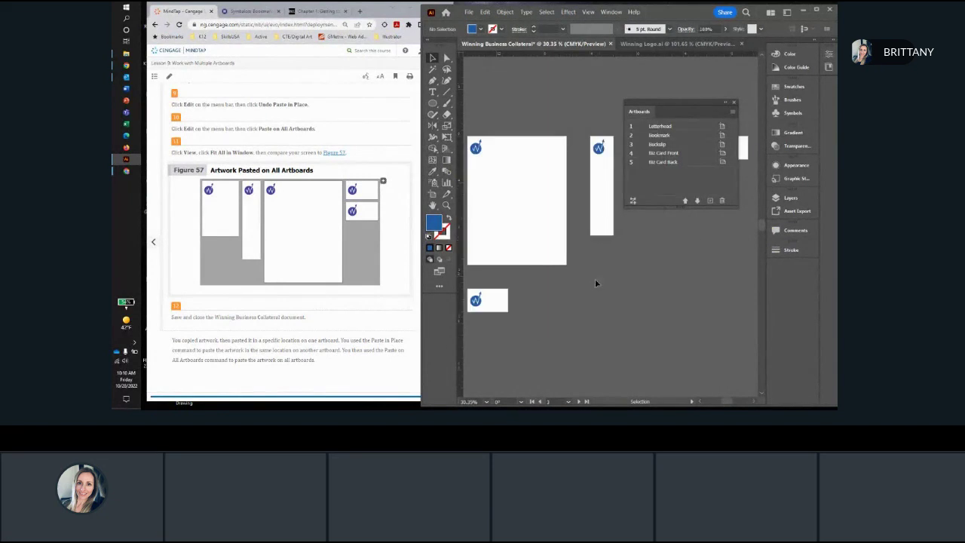
Move the Biz Card Back artboard directly beneath the Biz Card Front artboard, keeping the Artboards panel clear of them
scroll(597, 275, "down", 3)
left_click_drag(600, 273, 560, 159)
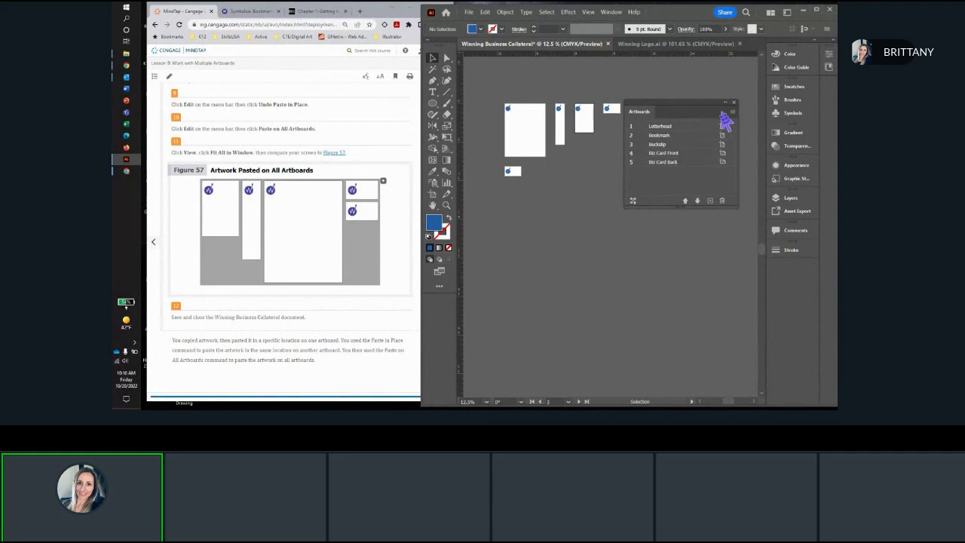
left_click_drag(719, 113, 709, 243)
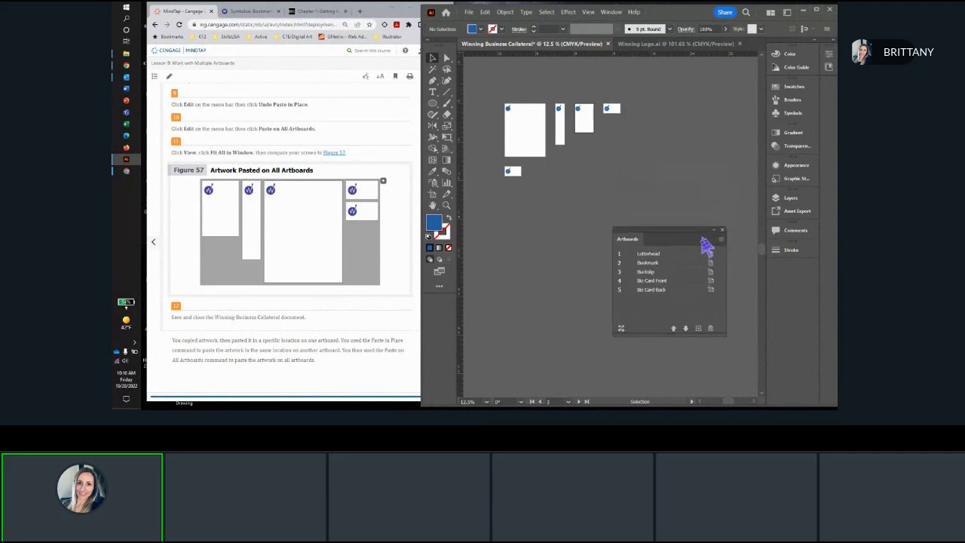
left_click(433, 195)
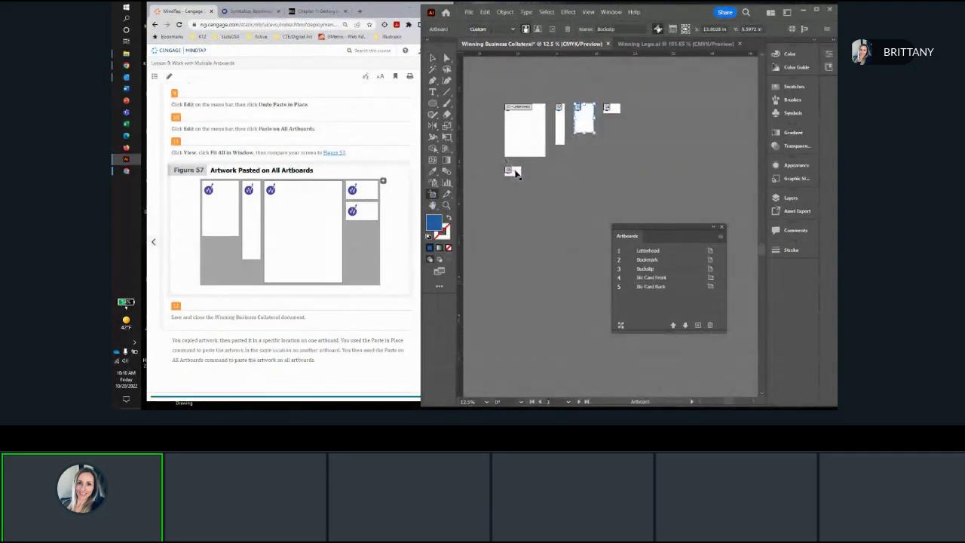
left_click(512, 171)
left_click_drag(512, 170, 612, 122)
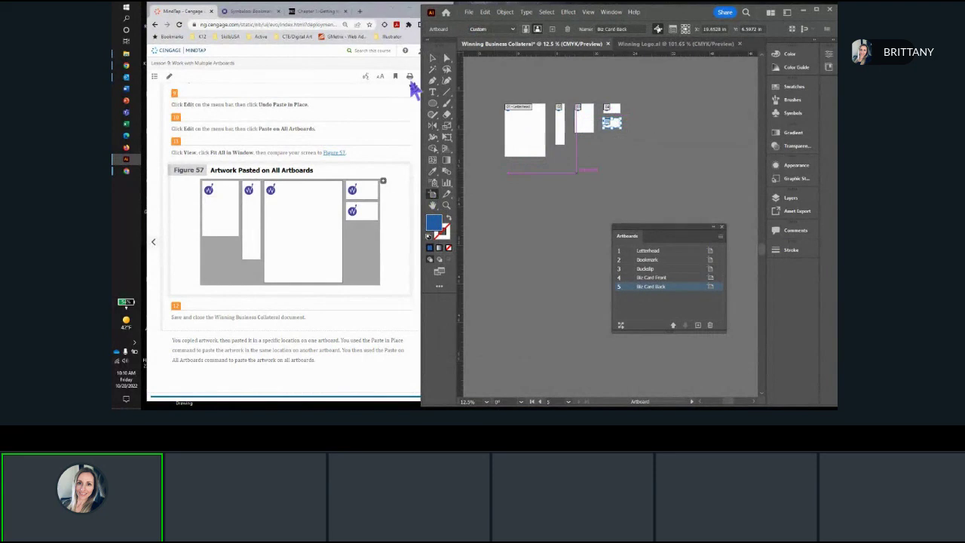
left_click(432, 58)
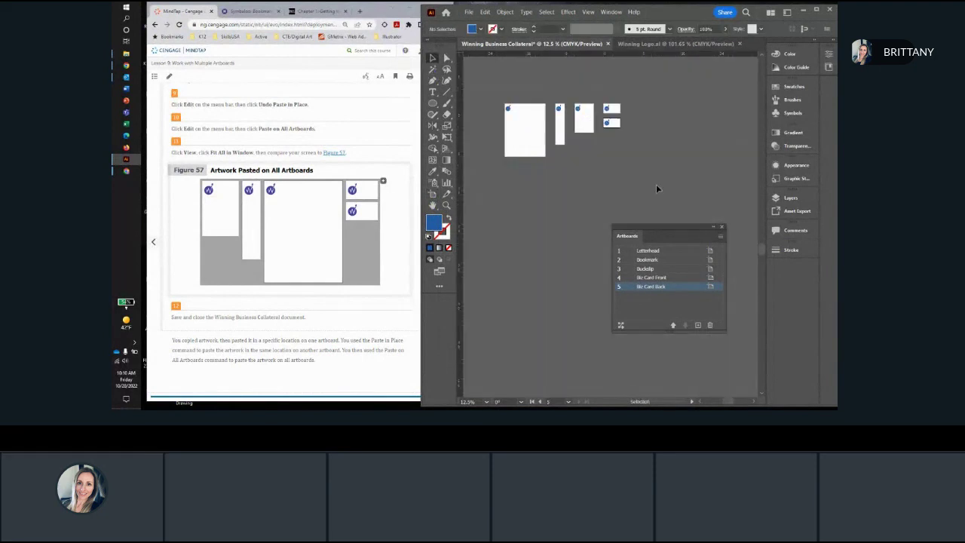
Collapse the floating Artboards panel and bring all five rearranged artboards into view for comparison with Figure 57
scroll(625, 166, "up", 1)
left_click_drag(625, 166, 659, 200)
scroll(658, 221, "up", 1)
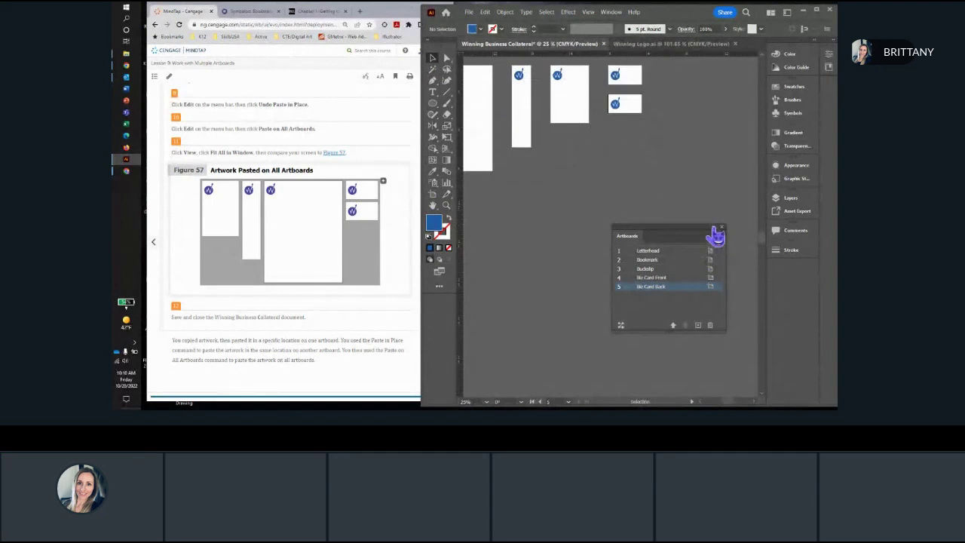
left_click(714, 227)
scroll(600, 212, "down", 1)
left_click_drag(590, 202, 620, 188)
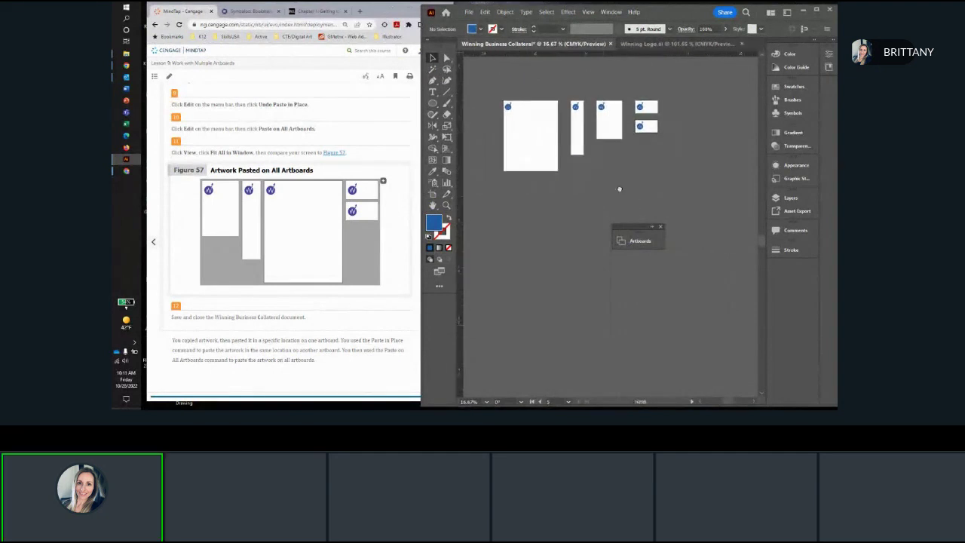